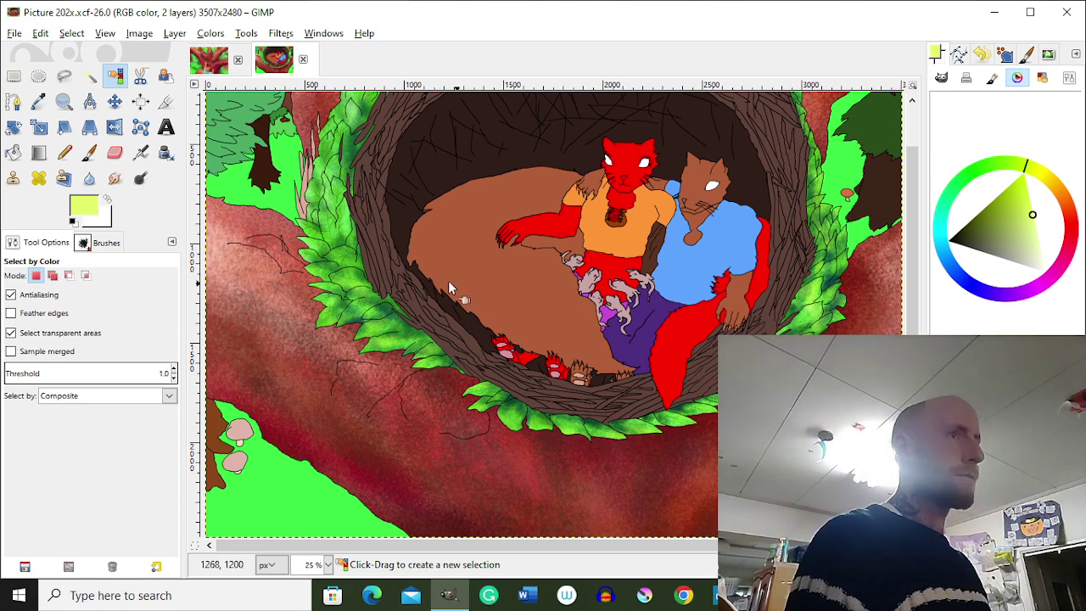
Select the dark brown trunk areas of the background tree at the picture's right edge by color
key("minus")
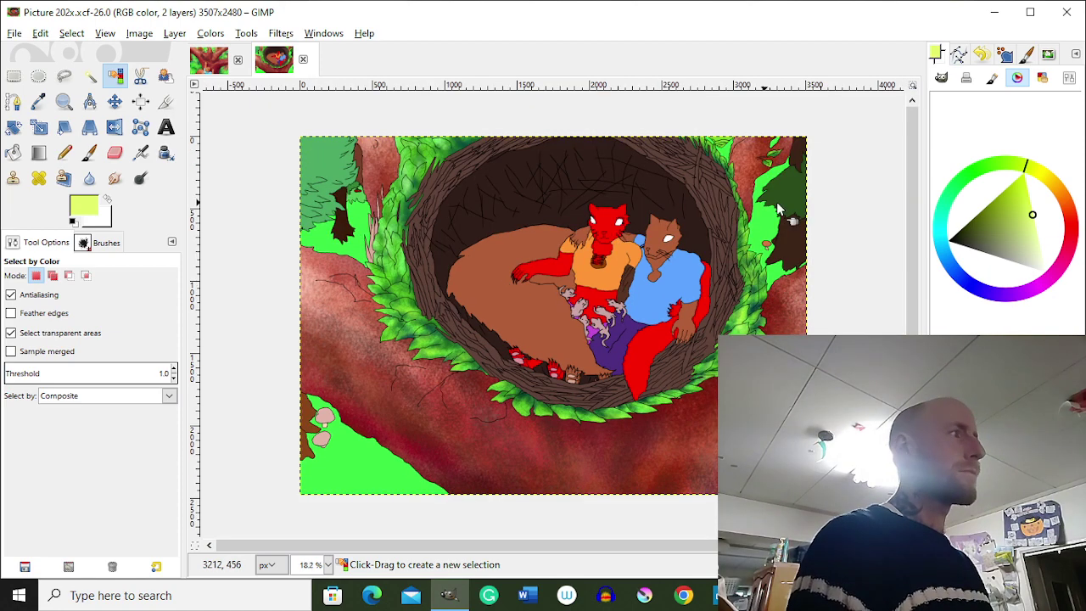
key("2")
left_click(855, 221)
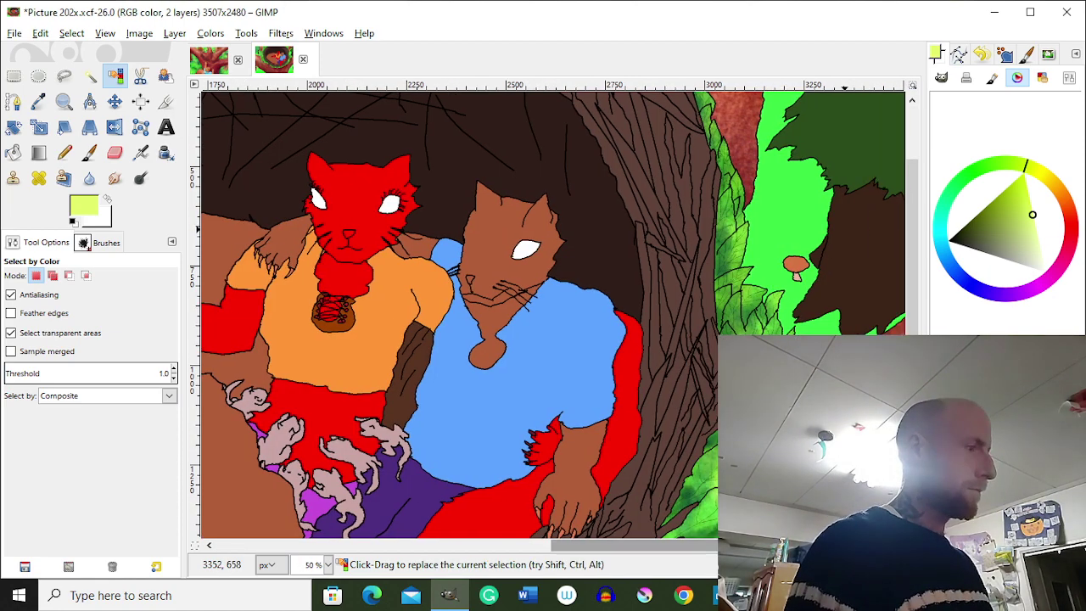
left_click(862, 246)
scroll(857, 249, "up", 3)
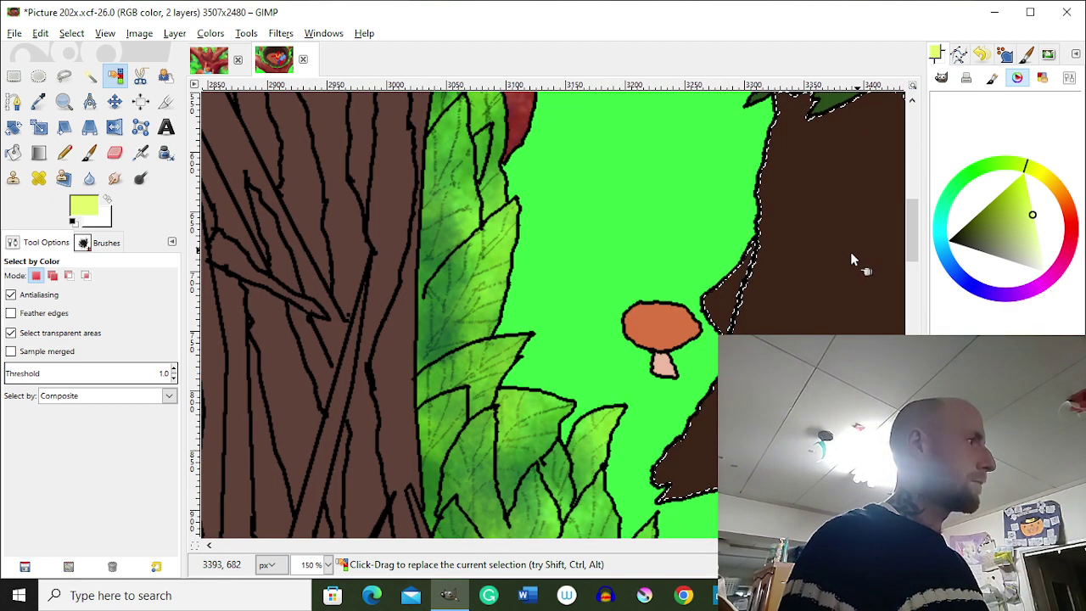
Sample the trunk's brown, shift it to a more saturated reddish brown, and airbrush the root near the mushroom at size 37
key("o")
left_click(850, 252)
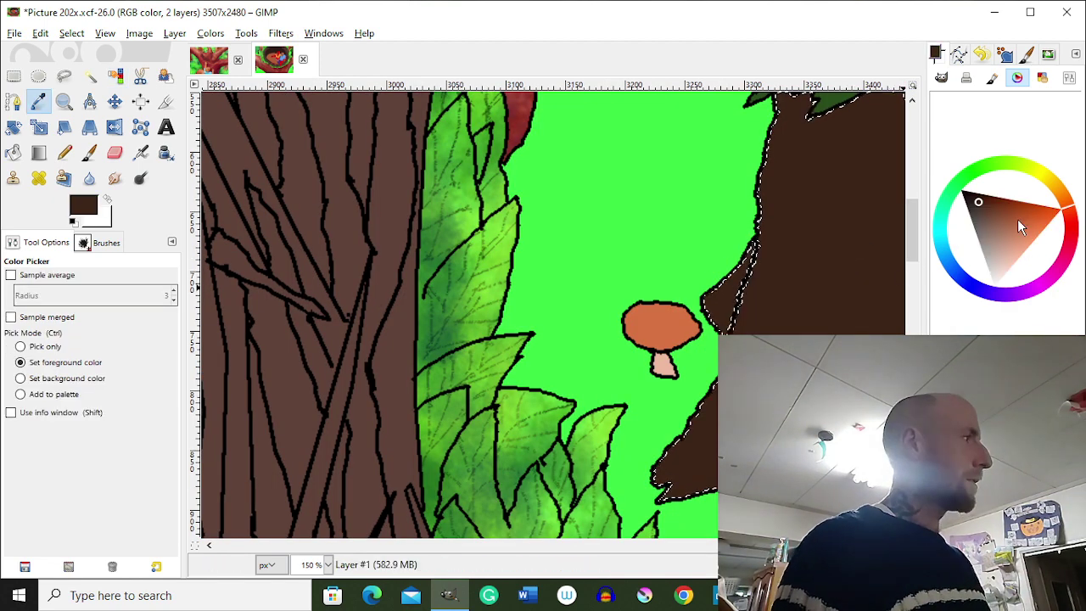
left_click(991, 195)
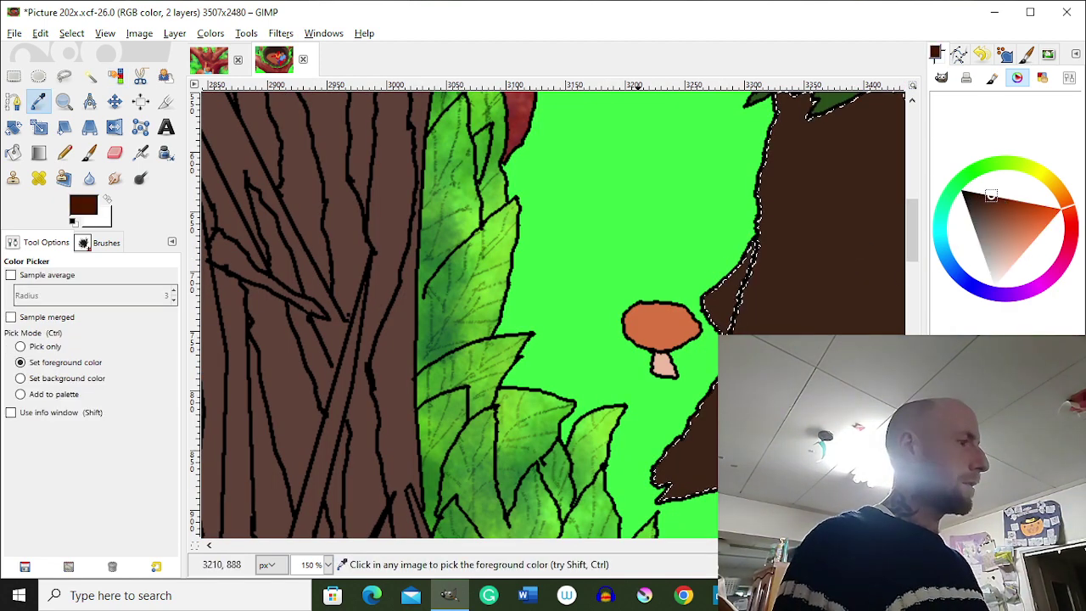
key("a")
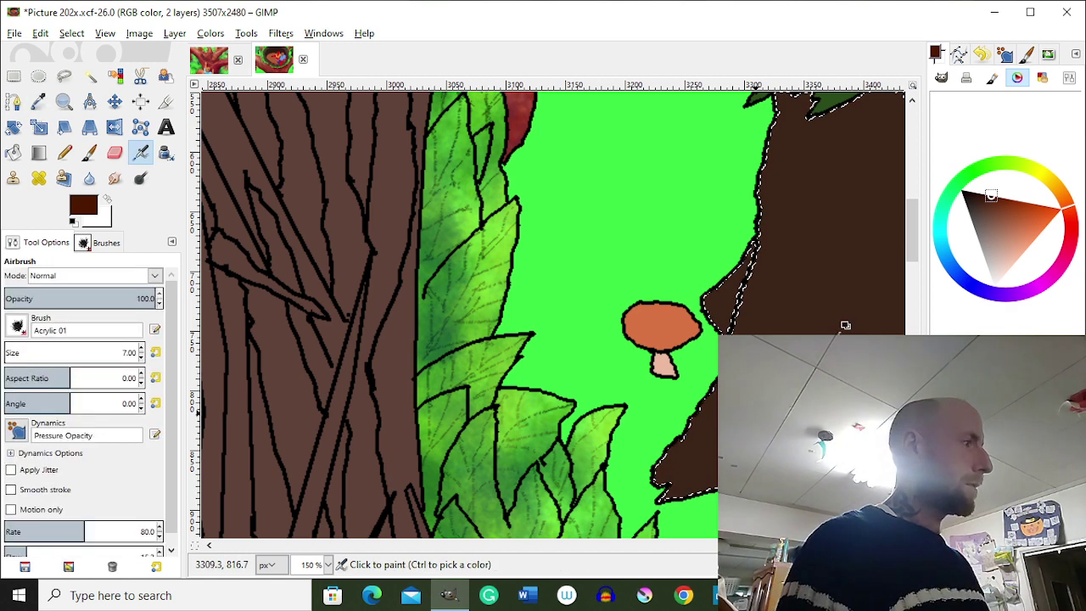
key("bracketright")
key("bracketright")
key("bracketright")
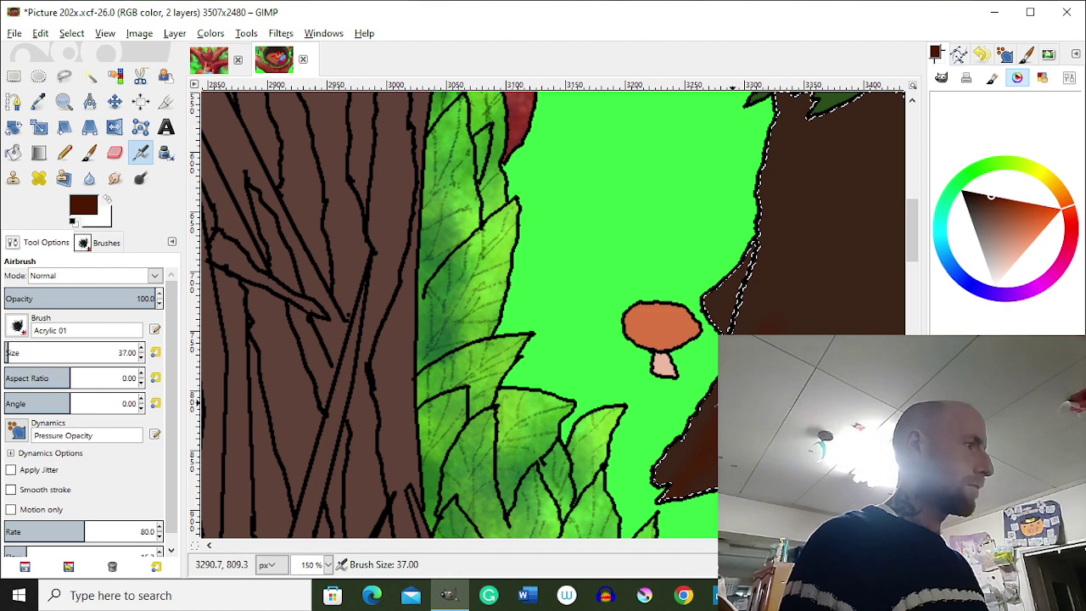
Airbrush dark bark lines over the root beside the mushroom with near-black brown 170700 at brush size 17
left_click(970, 190)
key("bracketleft")
key("bracketleft")
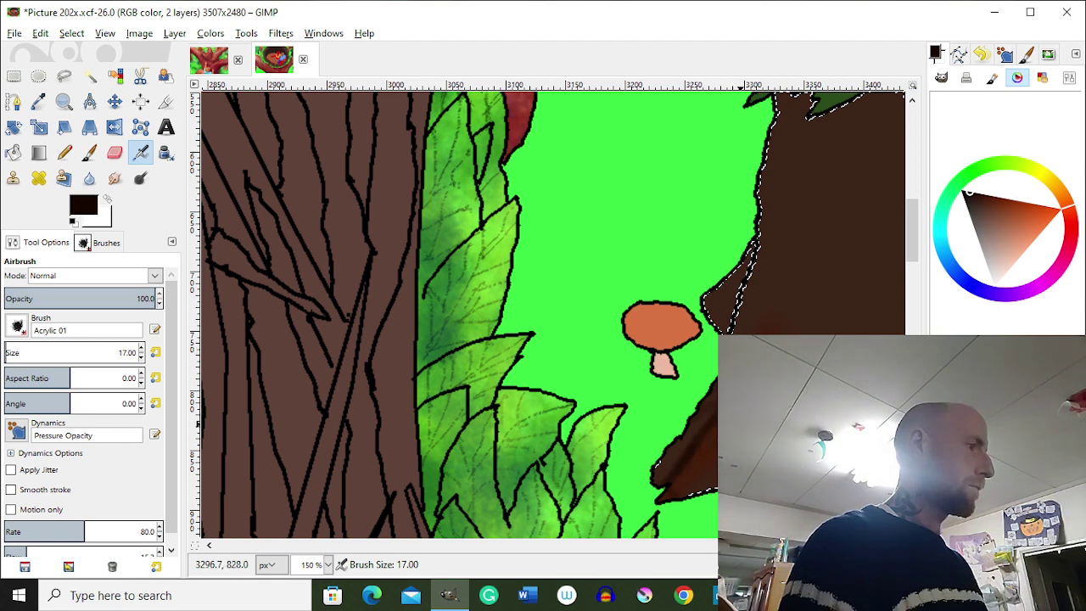
mouse_move(746, 407)
left_mouse_down()
mouse_move(776, 285)
mouse_move(715, 305)
mouse_move(726, 294)
mouse_move(725, 325)
left_mouse_up()
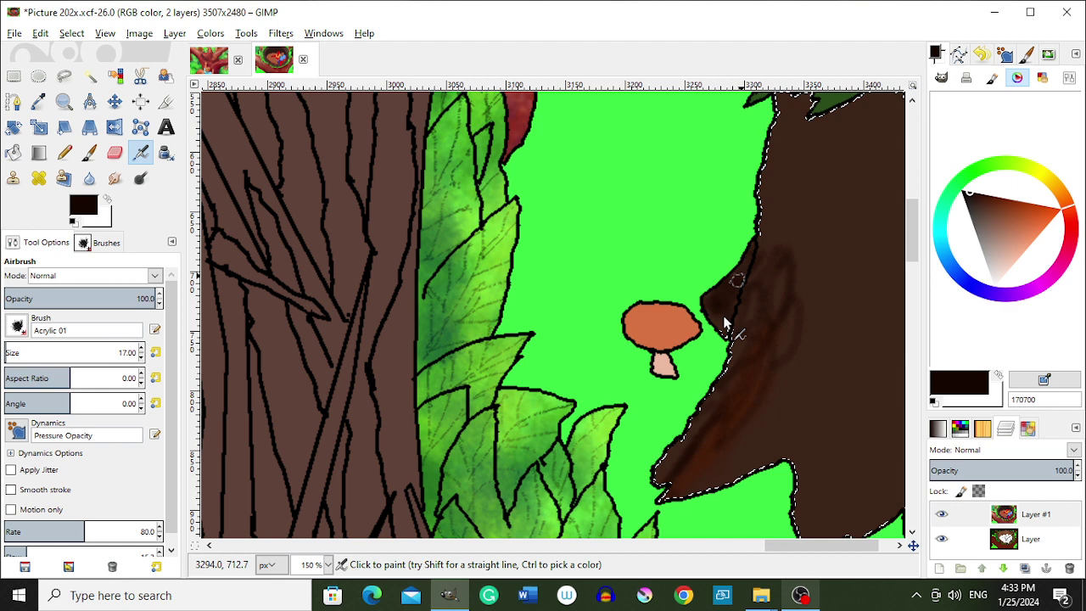
Set the foreground color to 170100 and airbrush bark shading along the trunk's left edge down to the root
left_click(1071, 223)
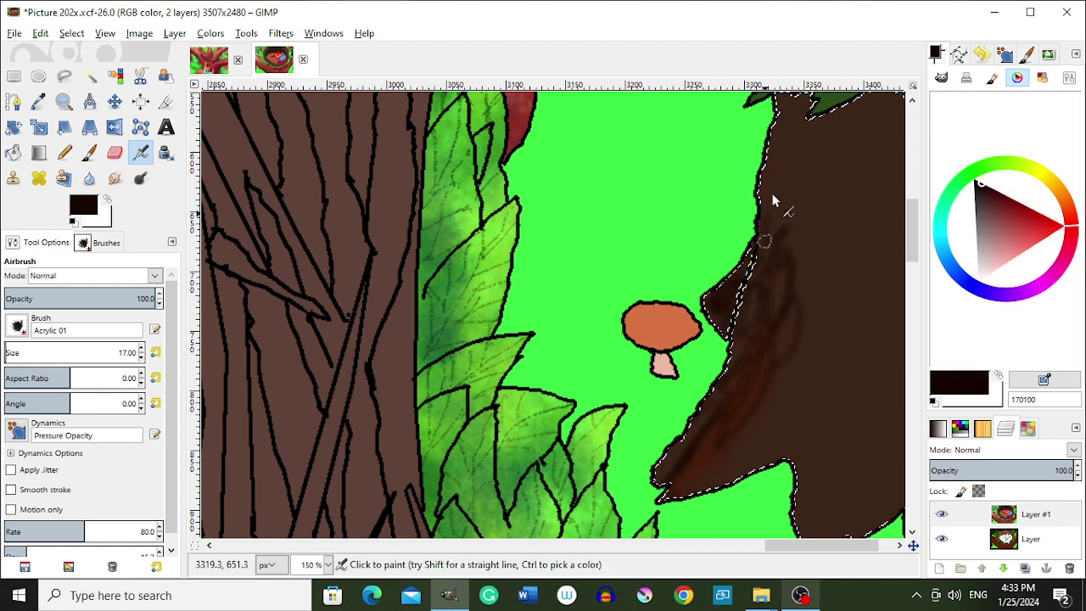
mouse_move(772, 200)
left_mouse_down()
mouse_move(794, 191)
mouse_move(796, 285)
mouse_move(808, 243)
mouse_move(784, 366)
mouse_move(726, 479)
left_mouse_up()
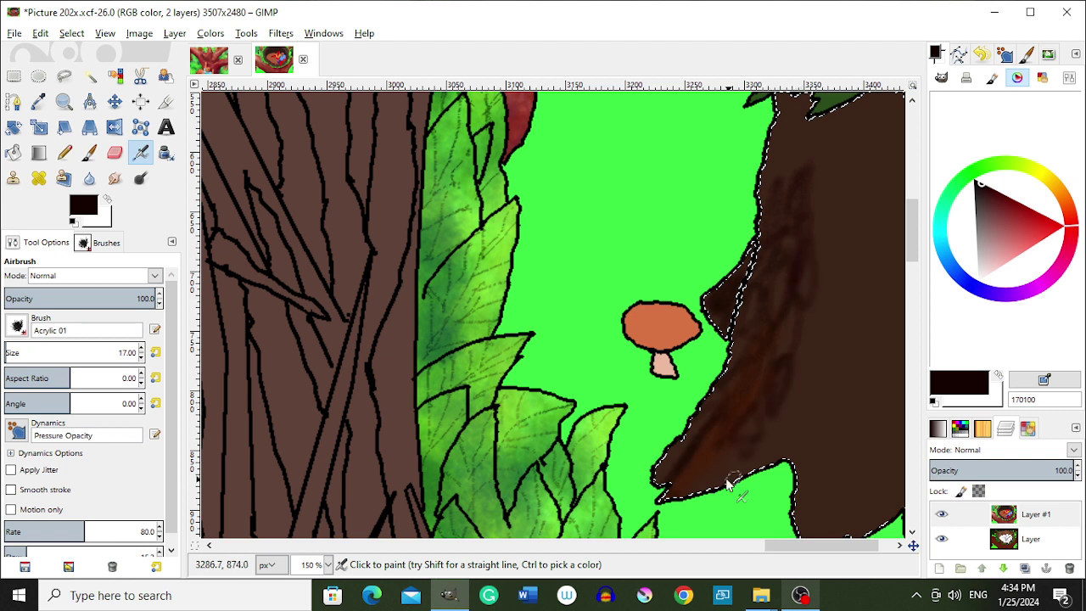
left_click_drag(824, 546, 913, 544)
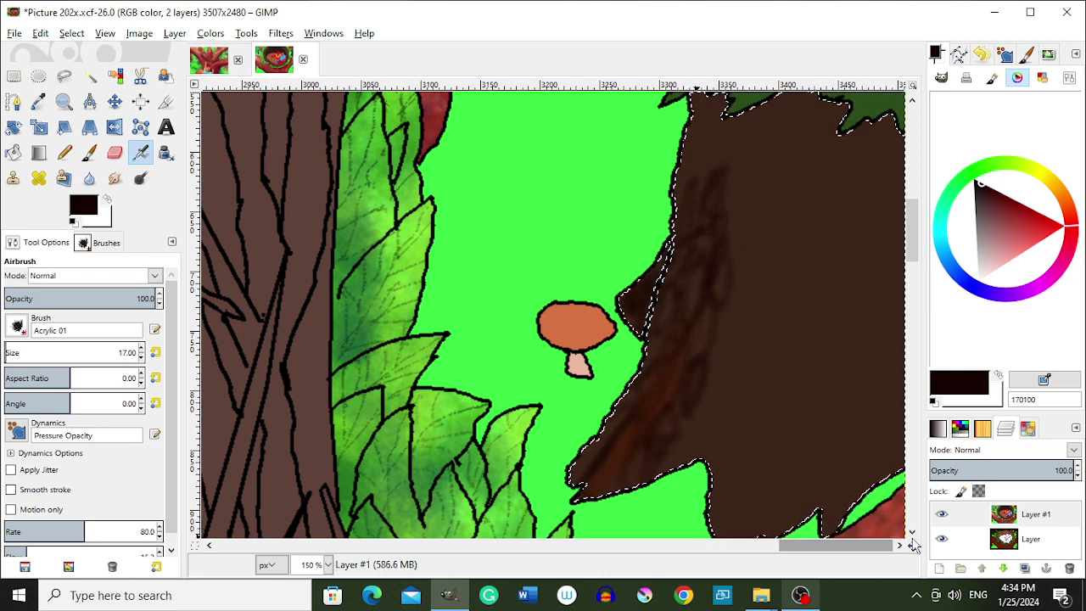
left_click(800, 596)
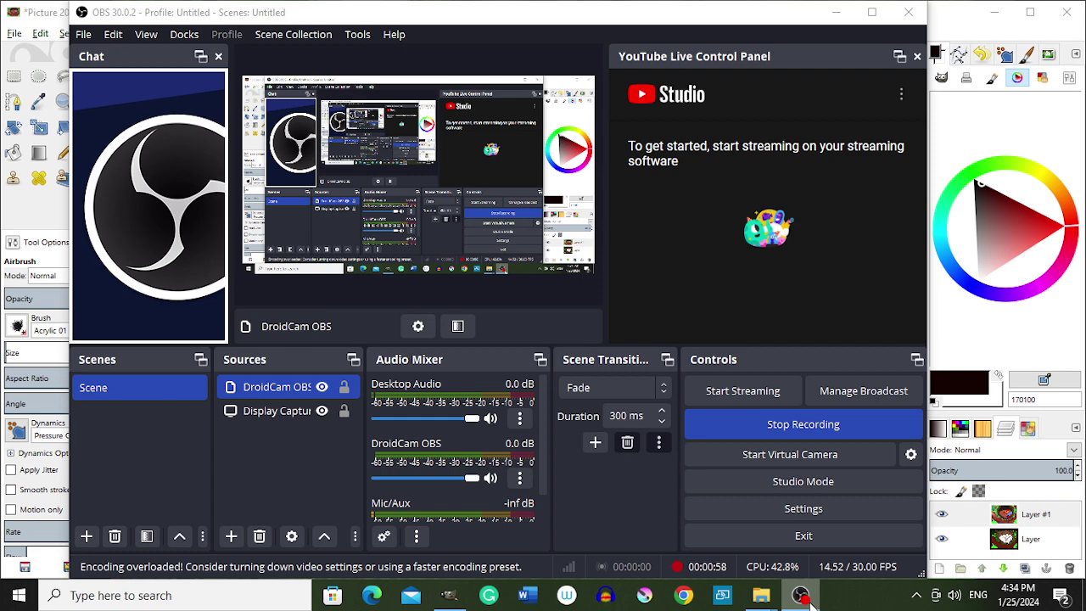
left_click(802, 595)
left_click(802, 596)
left_click(802, 596)
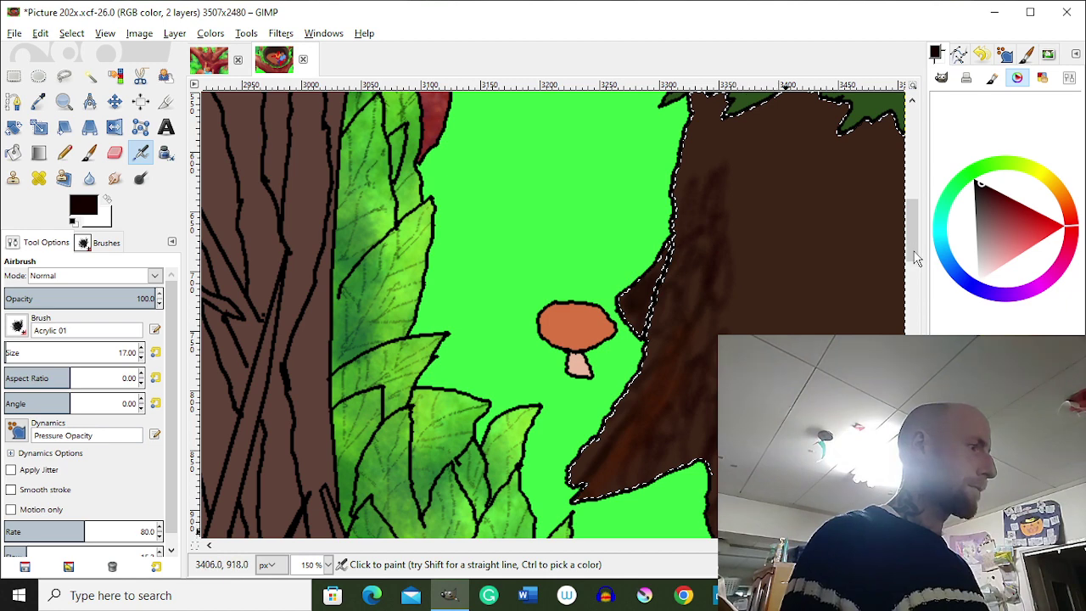
Airbrush dark bark lines across the lower trunk and its middle roots
scroll(756, 357, "down", 2)
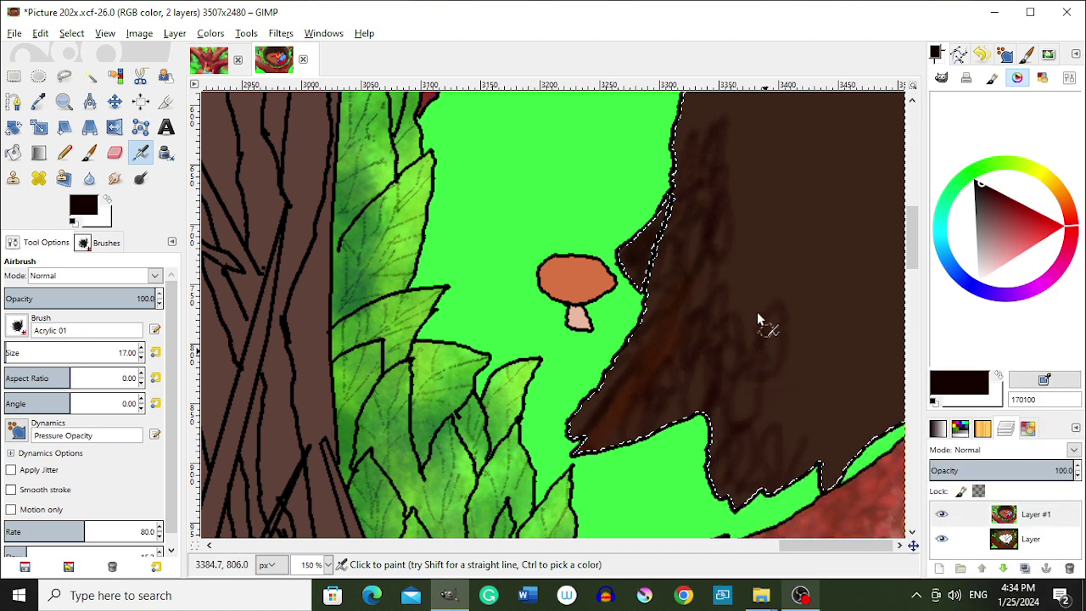
left_click(740, 325)
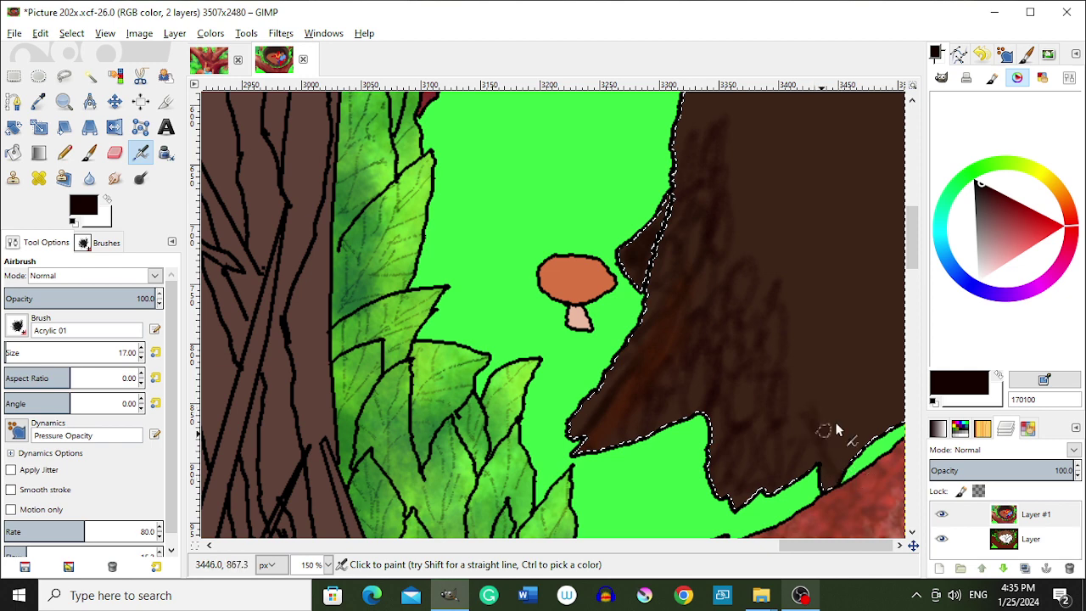
left_click(811, 599)
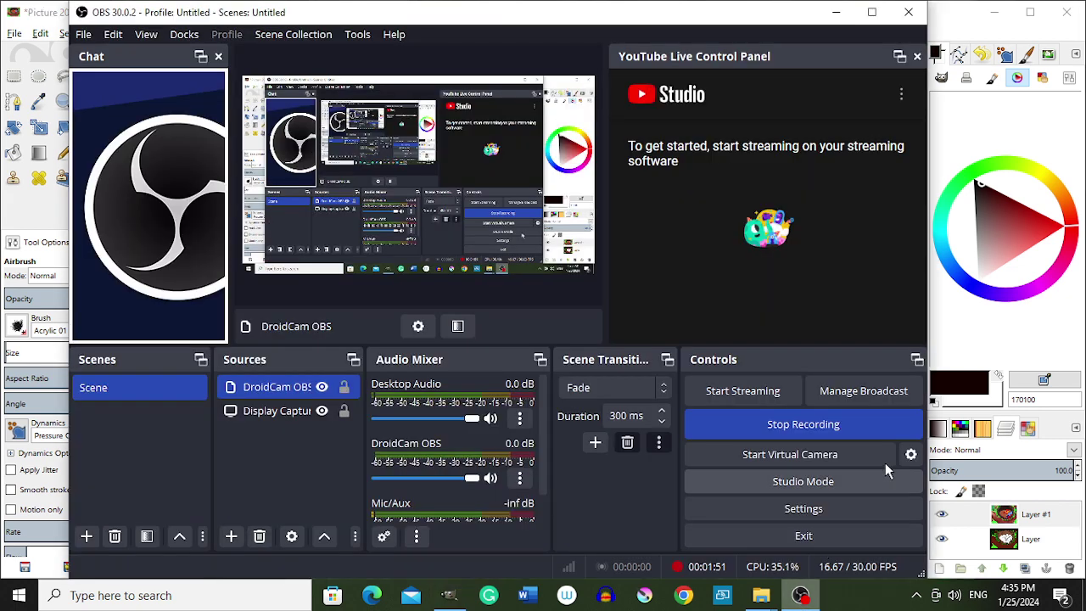
left_click(1001, 360)
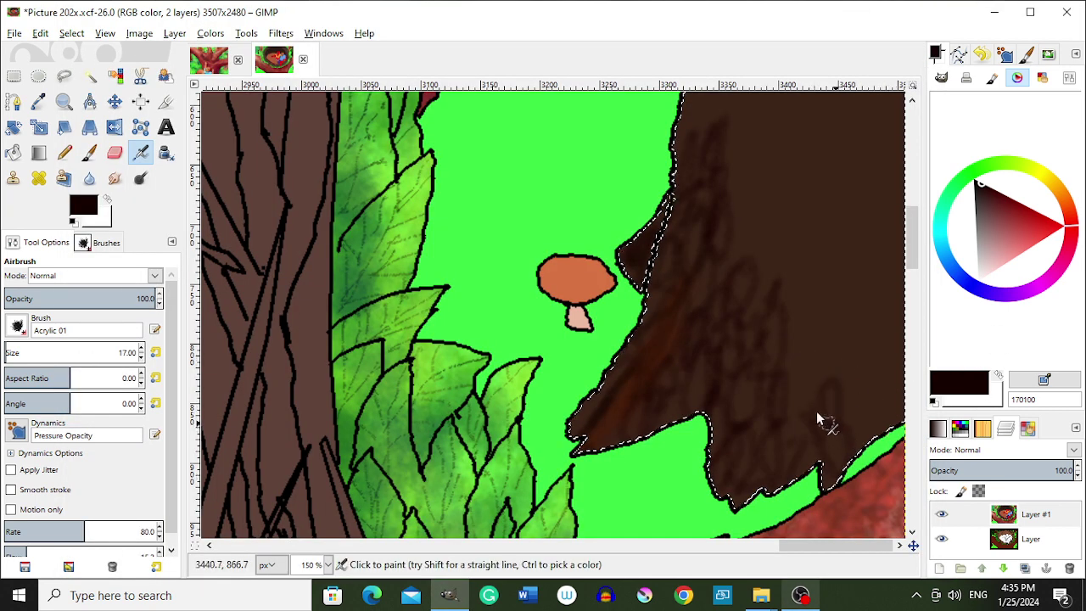
left_click(807, 598)
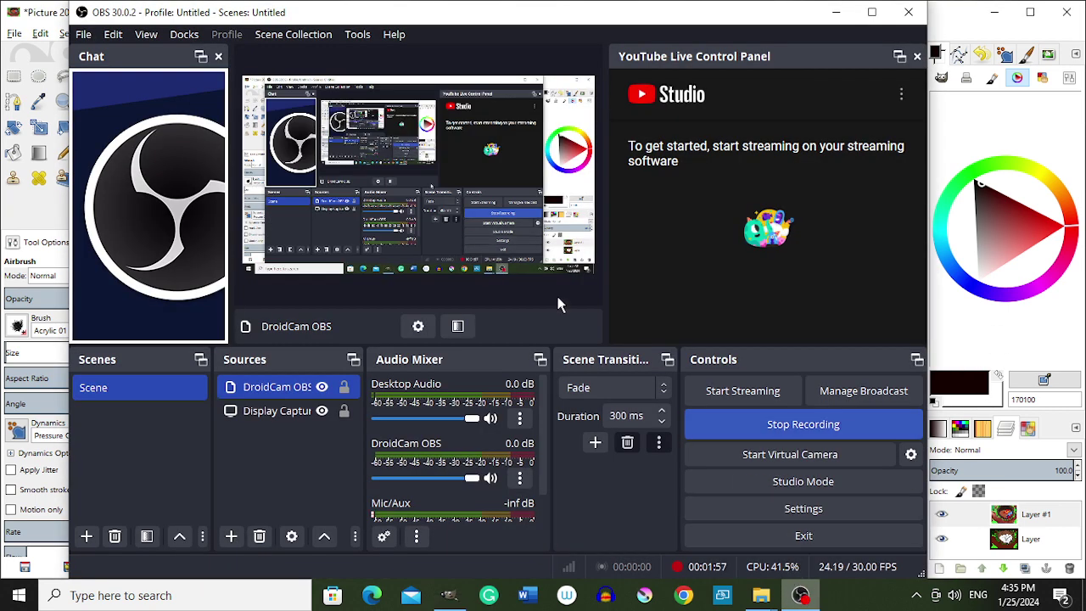
left_click(286, 402, "ctrl")
left_click(997, 312)
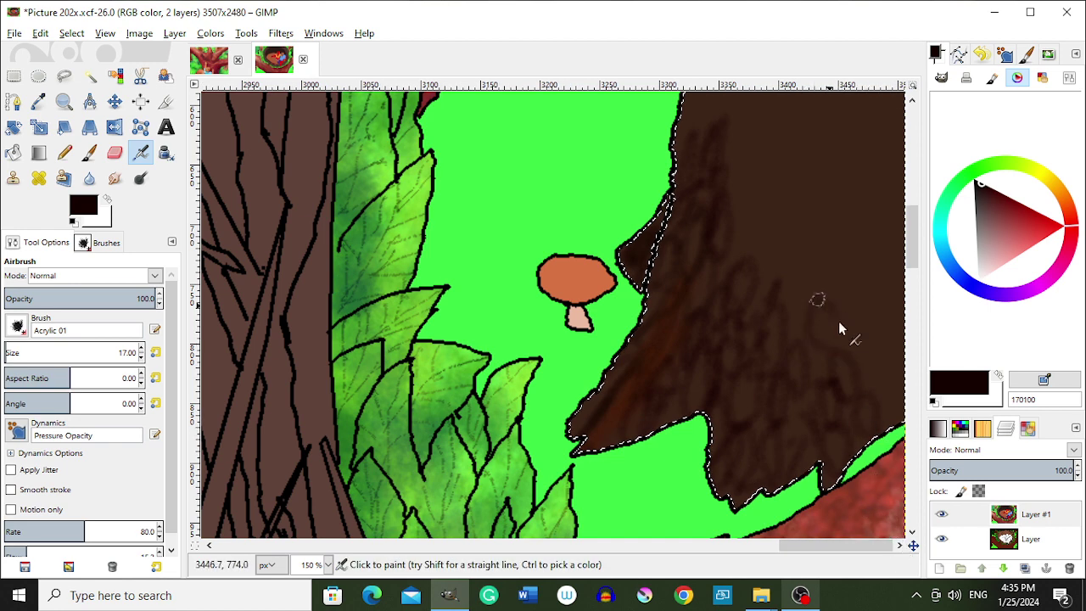
Switch to OBS and restart the DroidCam OBS source by deactivating and reactivating it in its properties
left_click(800, 595)
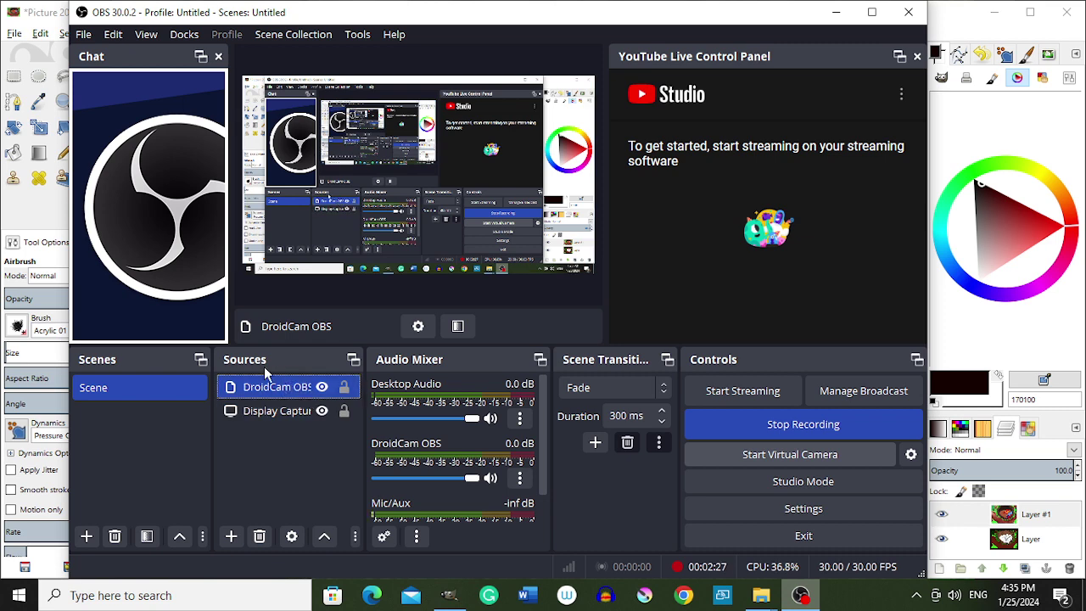
left_click(305, 410, "ctrl")
double_click(289, 386)
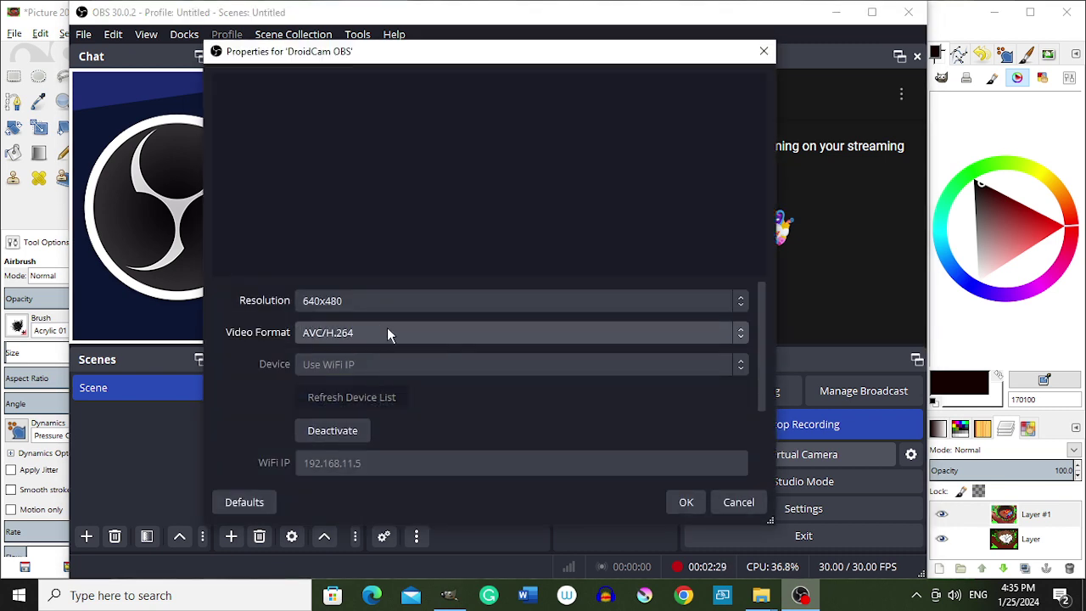
left_click(348, 430)
left_click(327, 428)
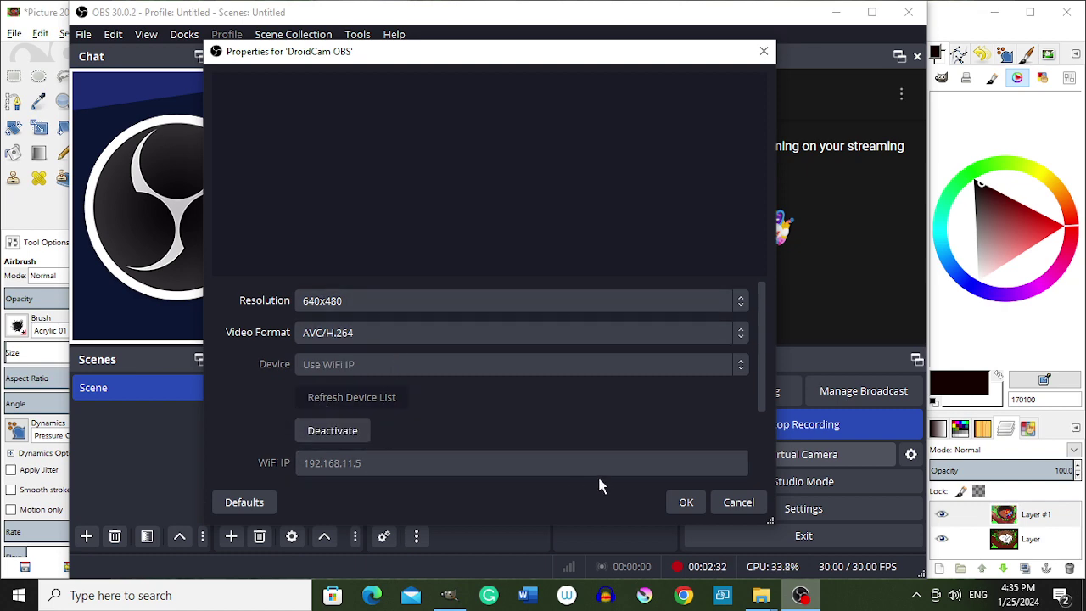
left_click(685, 502)
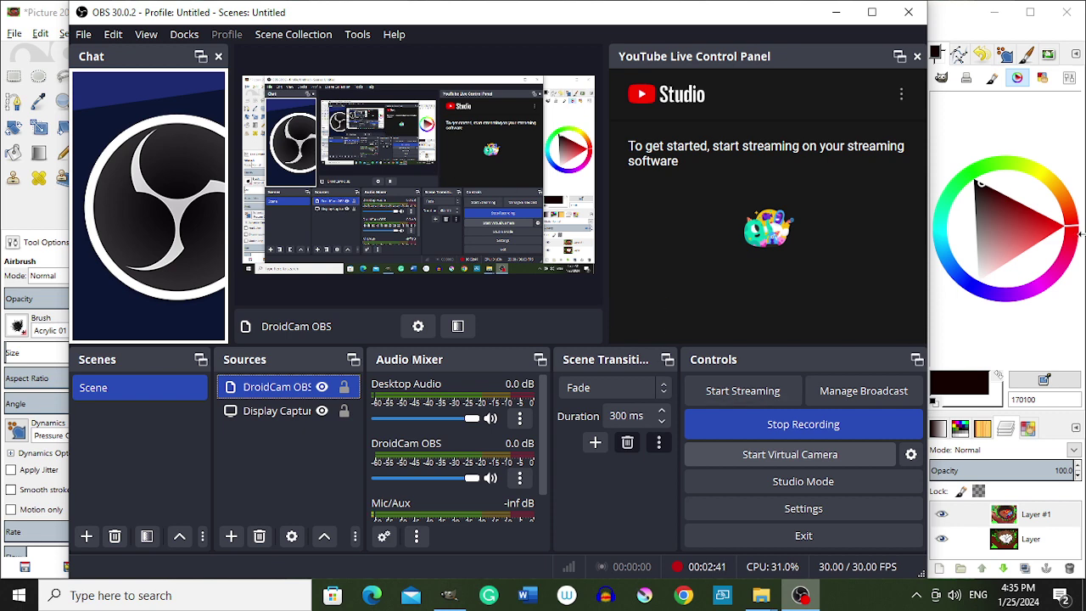
Return to GIMP and extend the airbrushed dark bark lines over the trunk up to the green foliage
left_click(1036, 332)
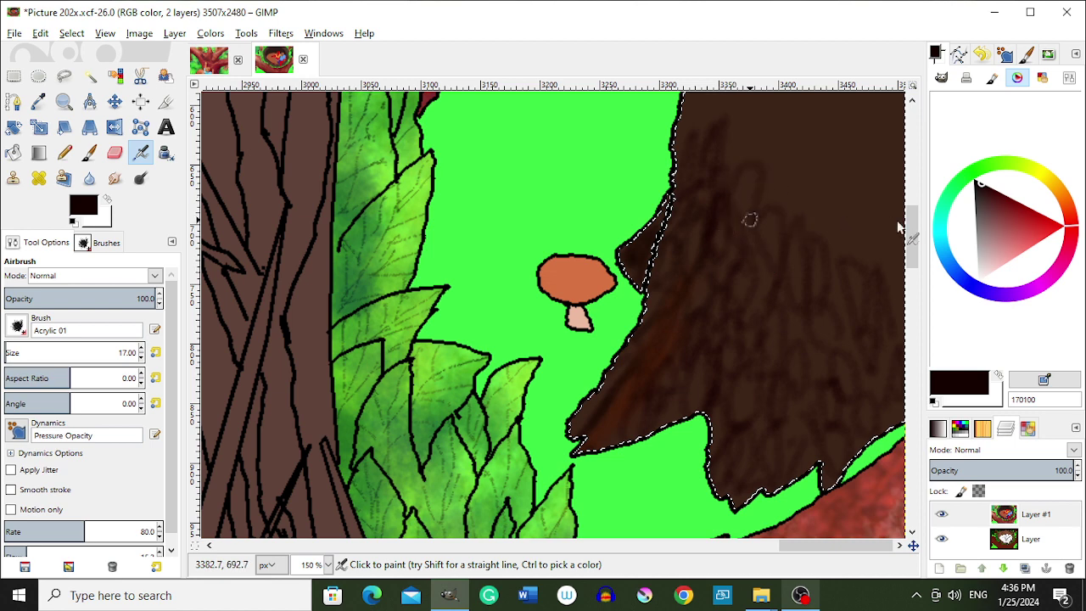
left_click_drag(916, 231, 915, 216)
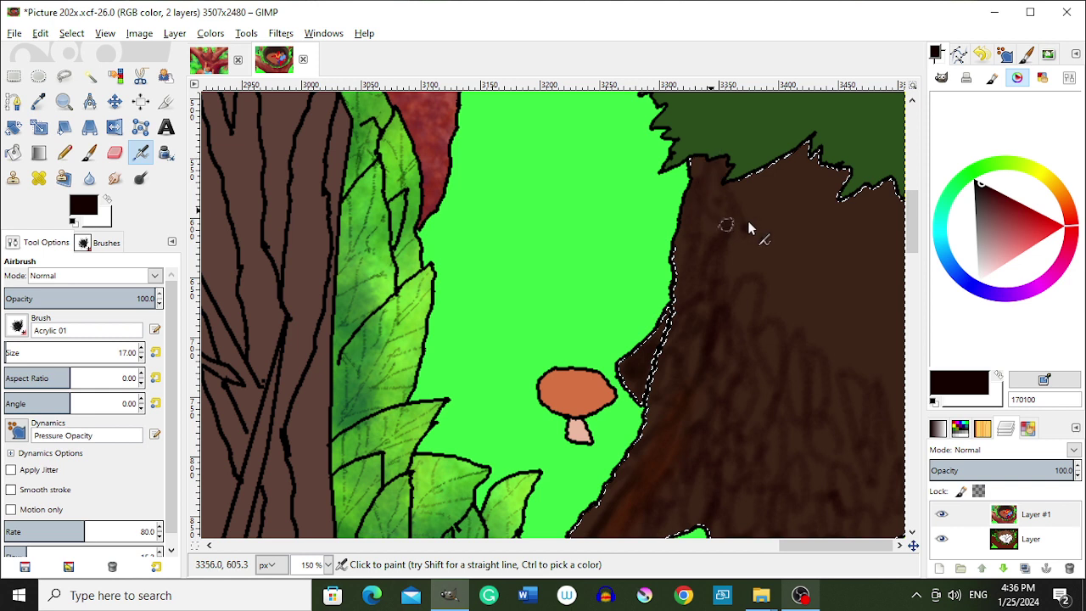
mouse_move(767, 225)
left_mouse_down()
mouse_move(752, 257)
mouse_move(800, 347)
mouse_move(793, 240)
mouse_move(819, 286)
mouse_move(800, 157)
mouse_move(812, 235)
mouse_move(840, 194)
mouse_move(821, 270)
mouse_move(837, 308)
mouse_move(836, 368)
mouse_move(843, 286)
mouse_move(859, 352)
mouse_move(870, 314)
mouse_move(845, 228)
mouse_move(853, 190)
mouse_move(888, 339)
mouse_move(915, 312)
mouse_move(901, 356)
mouse_move(878, 243)
mouse_move(899, 280)
mouse_move(901, 293)
mouse_move(862, 266)
left_mouse_up()
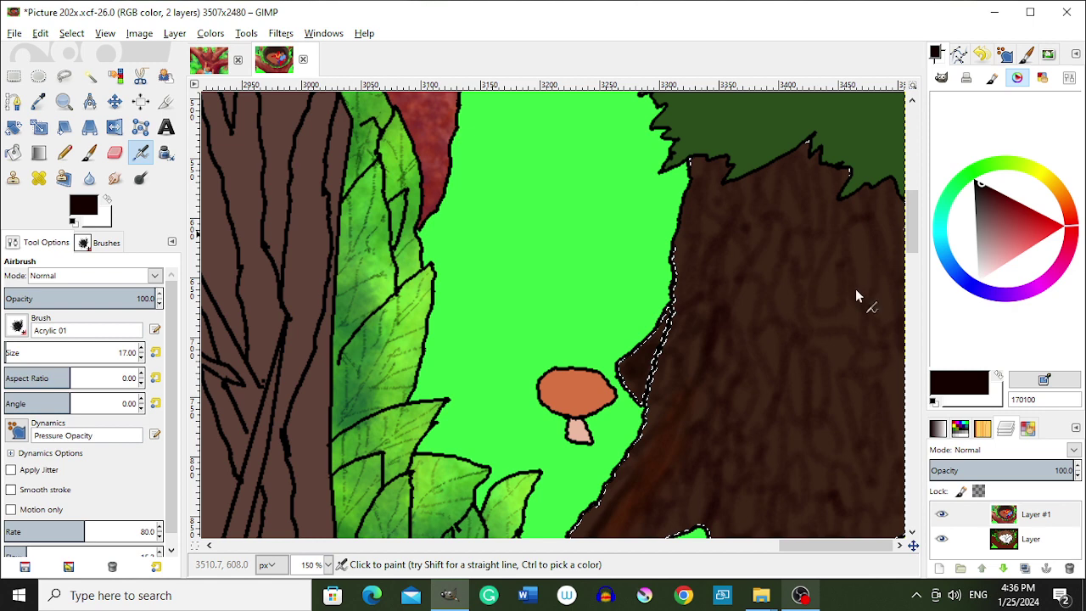
Airbrush dark bark texture onto the trunk section above the foliage in the picture's top right corner
scroll(856, 292, "down", 1)
scroll(812, 247, "up", 5)
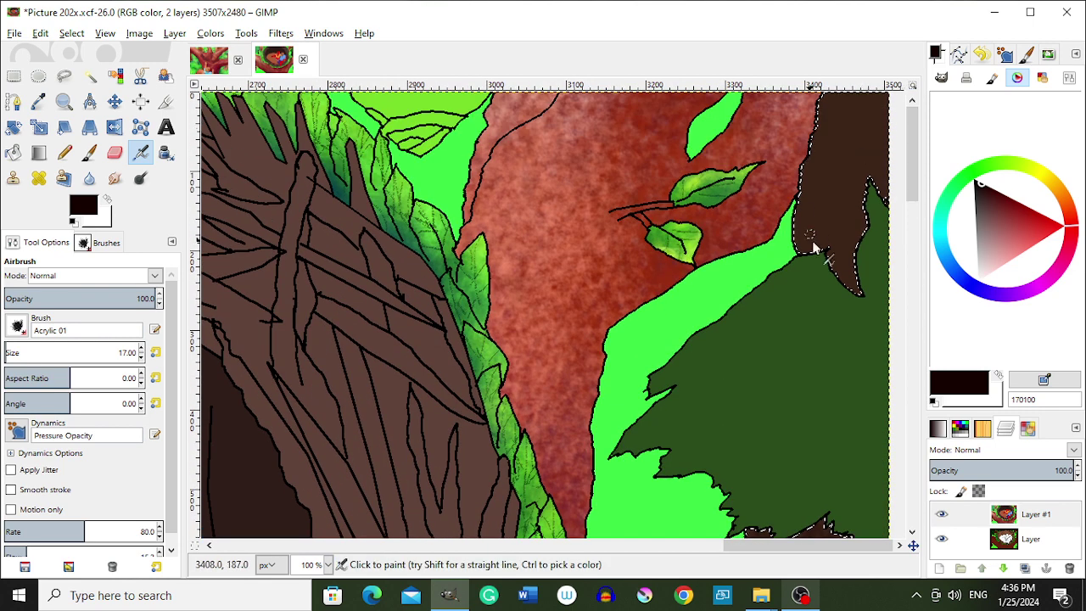
mouse_move(813, 248)
left_mouse_down()
mouse_move(802, 197)
mouse_move(832, 270)
left_mouse_up()
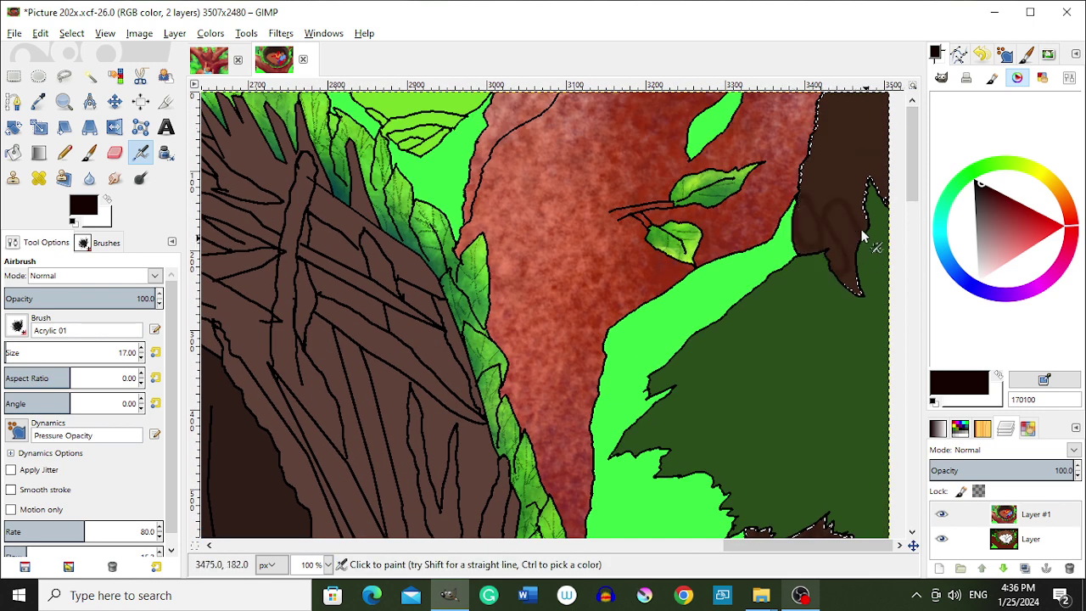
mouse_move(842, 186)
left_mouse_down()
mouse_move(818, 171)
mouse_move(821, 221)
mouse_move(802, 140)
mouse_move(828, 184)
left_mouse_up()
mouse_move(839, 185)
left_mouse_down()
mouse_move(857, 215)
mouse_move(846, 166)
mouse_move(860, 173)
mouse_move(865, 206)
mouse_move(858, 147)
mouse_move(881, 155)
mouse_move(823, 117)
mouse_move(869, 87)
mouse_move(910, 102)
mouse_move(890, 145)
mouse_move(858, 145)
mouse_move(835, 101)
left_mouse_up()
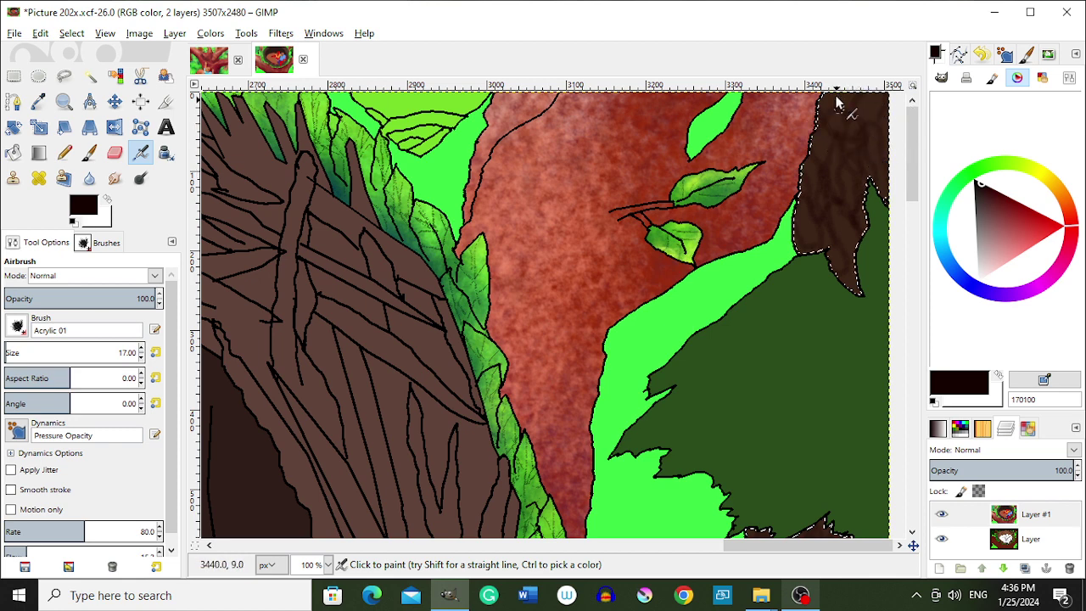
Set the foreground color to light brown a3836e and airbrush a highlight along the root beside the mushroom
scroll(863, 112, "down", 2)
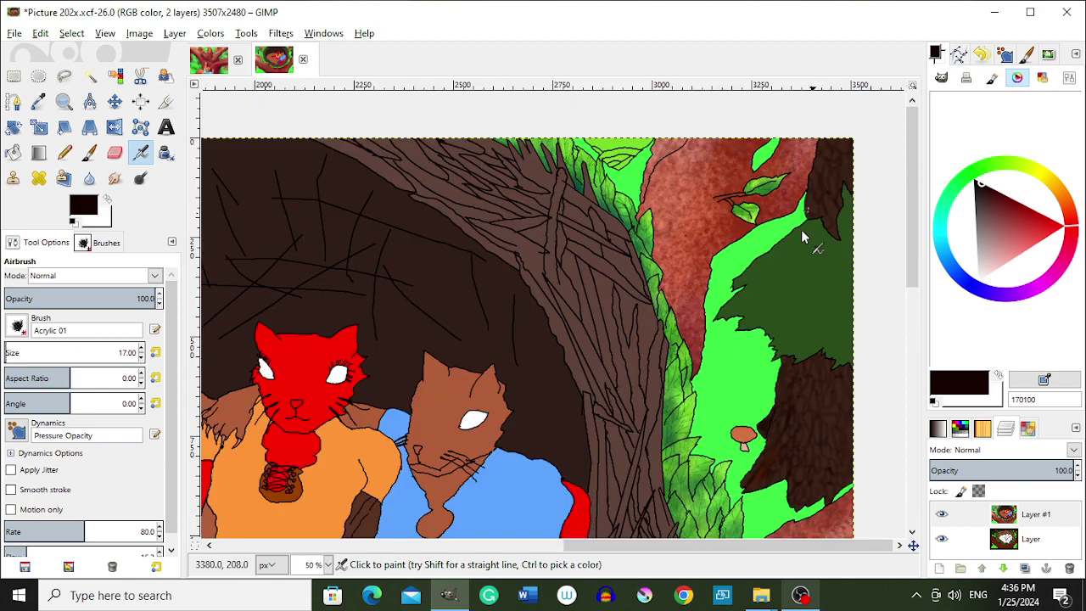
scroll(820, 474, "up", 2)
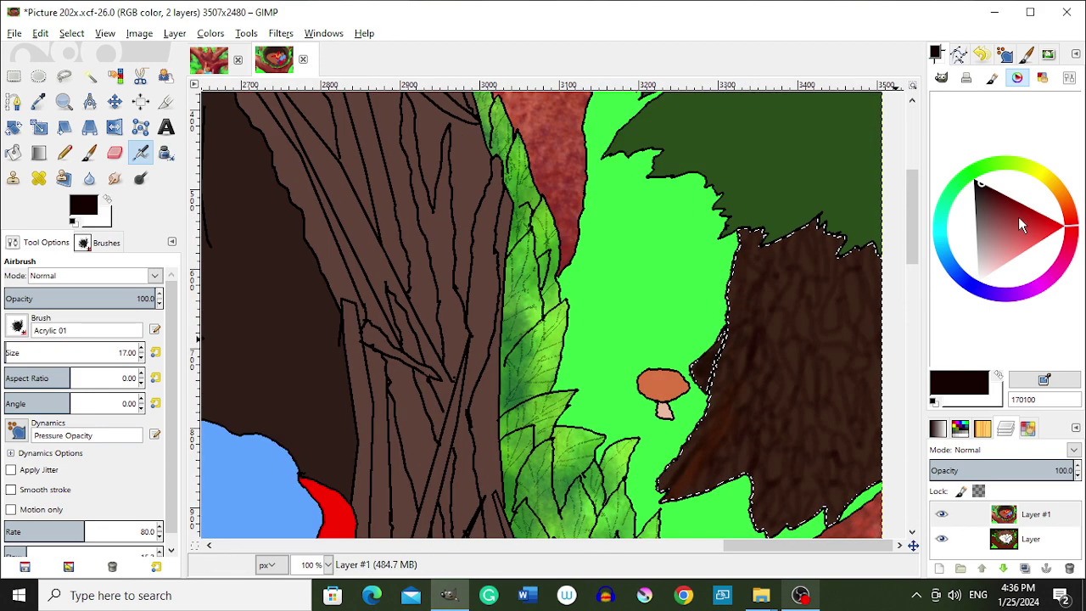
left_click(1022, 213)
left_click(1059, 199)
left_click_drag(1011, 220, 997, 236)
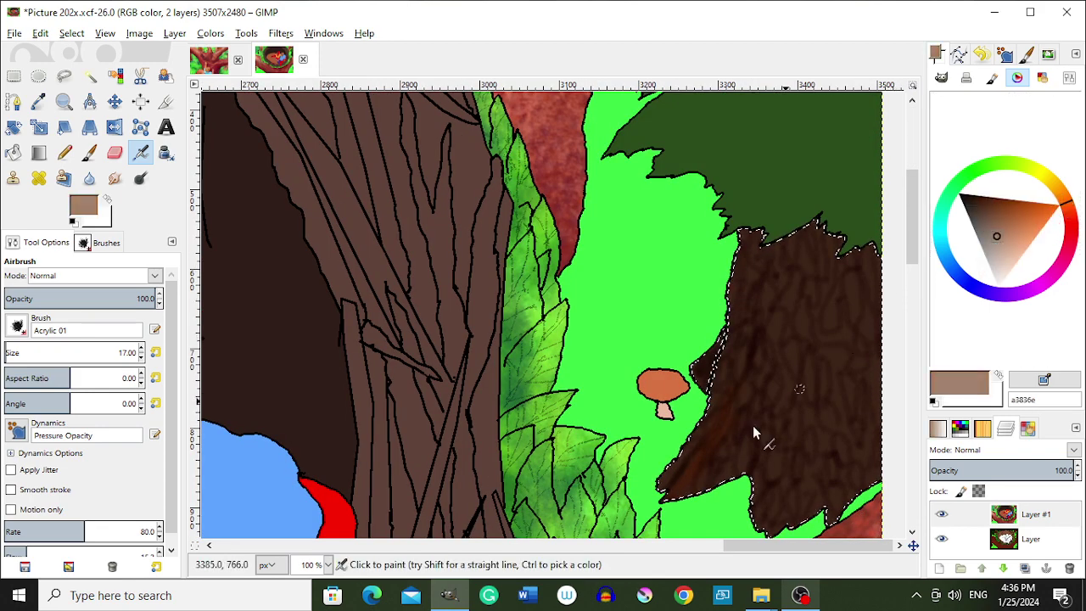
mouse_move(679, 475)
left_mouse_down()
mouse_move(691, 442)
mouse_move(681, 500)
mouse_move(764, 422)
mouse_move(689, 483)
mouse_move(697, 473)
mouse_move(709, 483)
mouse_move(709, 460)
mouse_move(726, 447)
mouse_move(701, 455)
mouse_move(707, 428)
mouse_move(630, 470)
mouse_move(713, 416)
left_mouse_up()
Enlarge the airbrush to size 27 and set the foreground color to medium brown 7a4f34
key("bracketright")
key("bracketright")
key("bracketright")
key("bracketright")
key("bracketright")
key("bracketright")
key("bracketright")
key("bracketright")
key("bracketright")
key("bracketright")
left_click(994, 215)
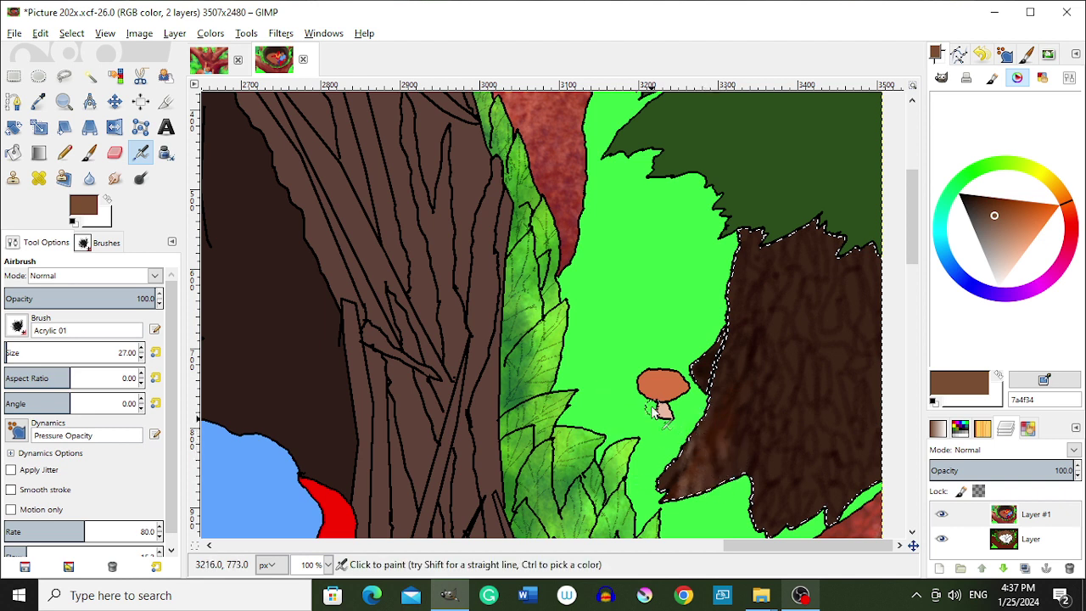
left_click(801, 595)
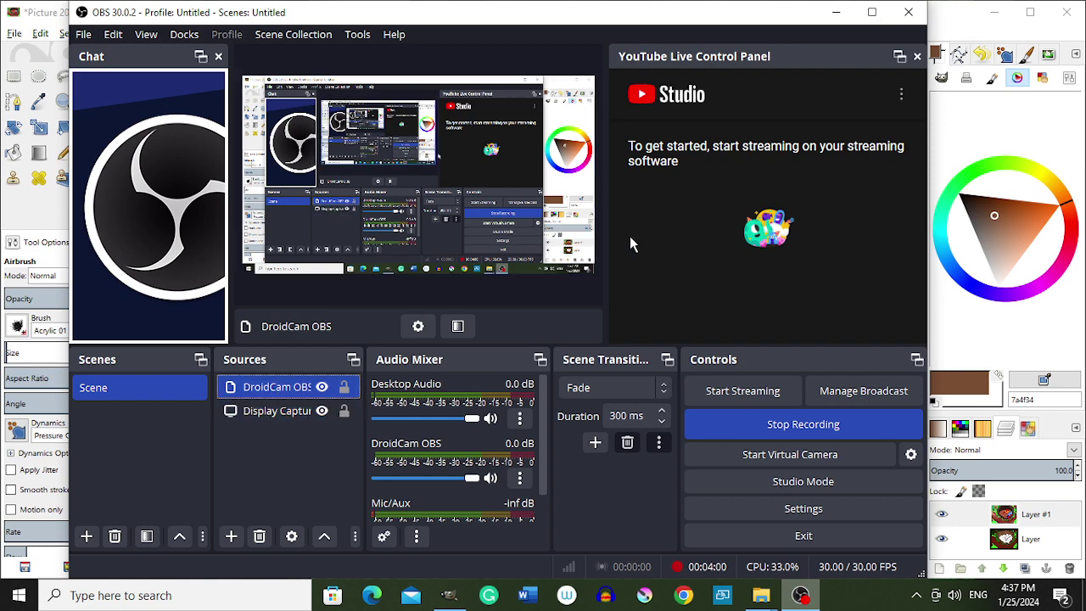
left_click(945, 219)
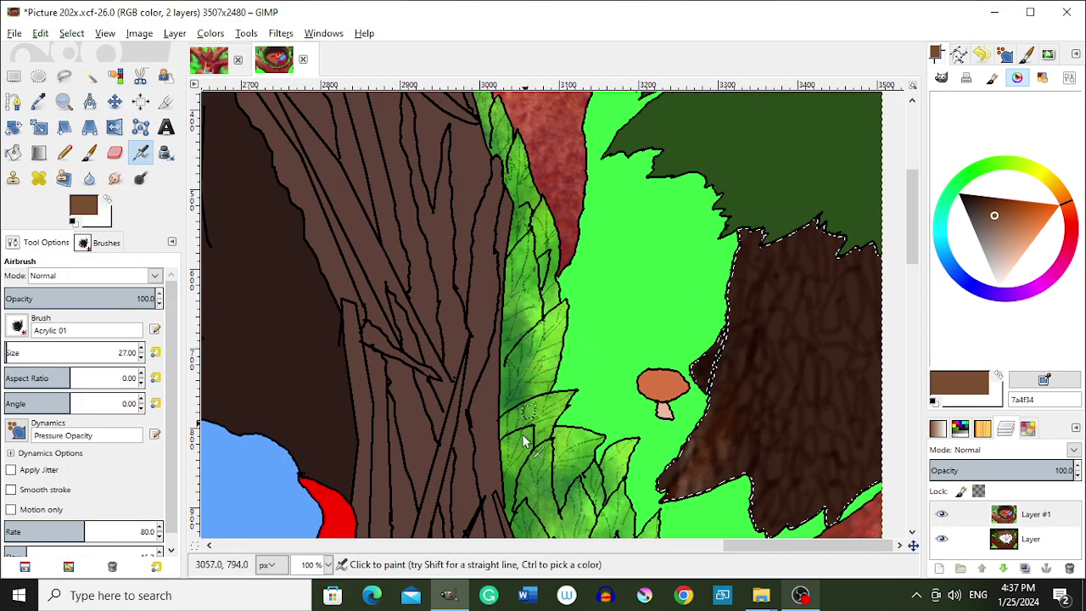
left_click(450, 595)
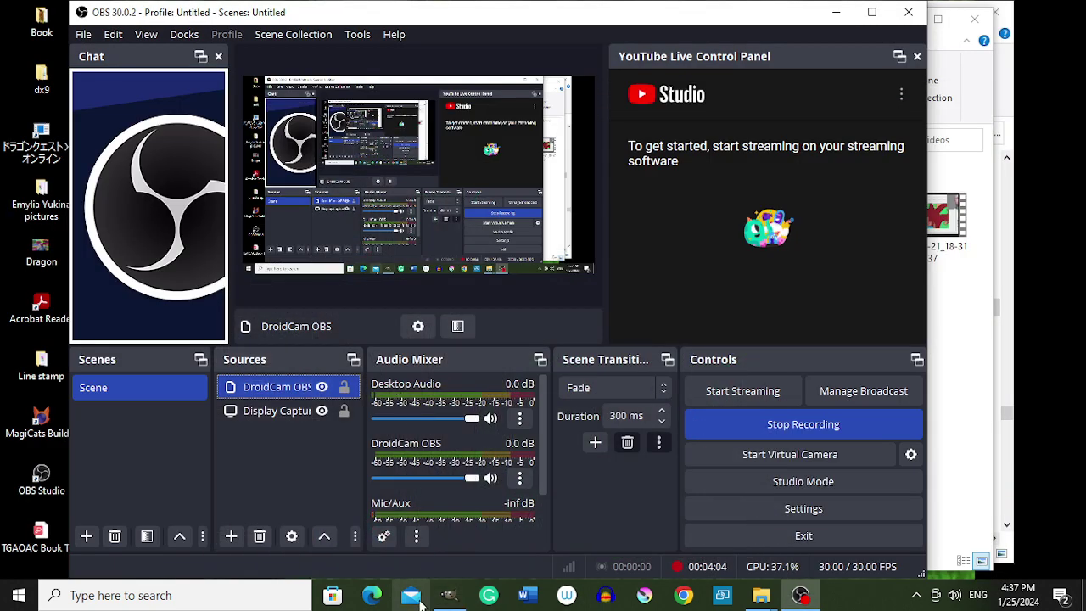
left_click(449, 595)
left_click(800, 595)
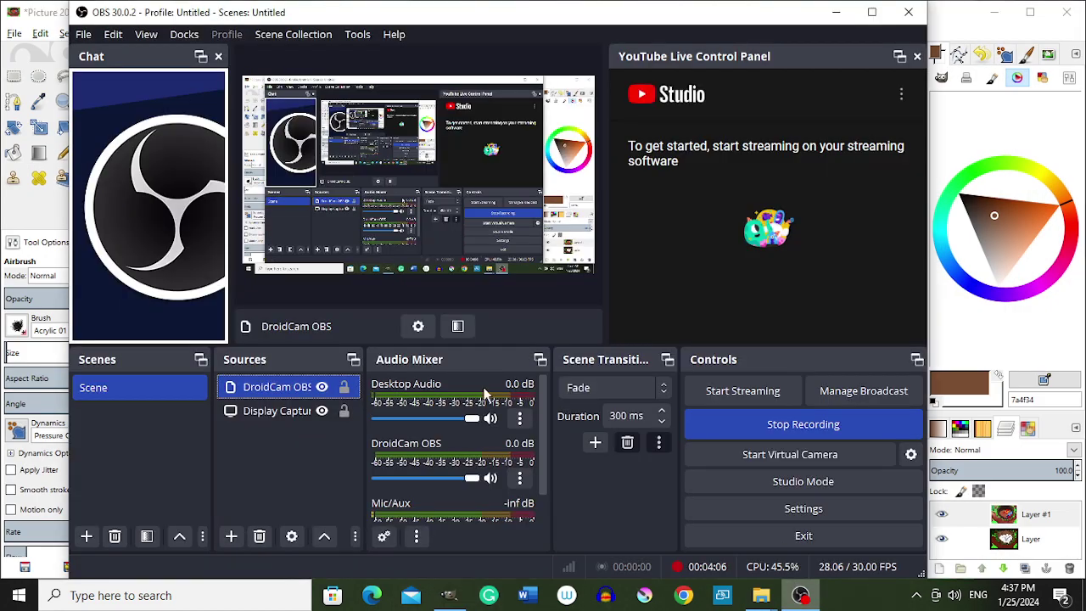
right_click(300, 389)
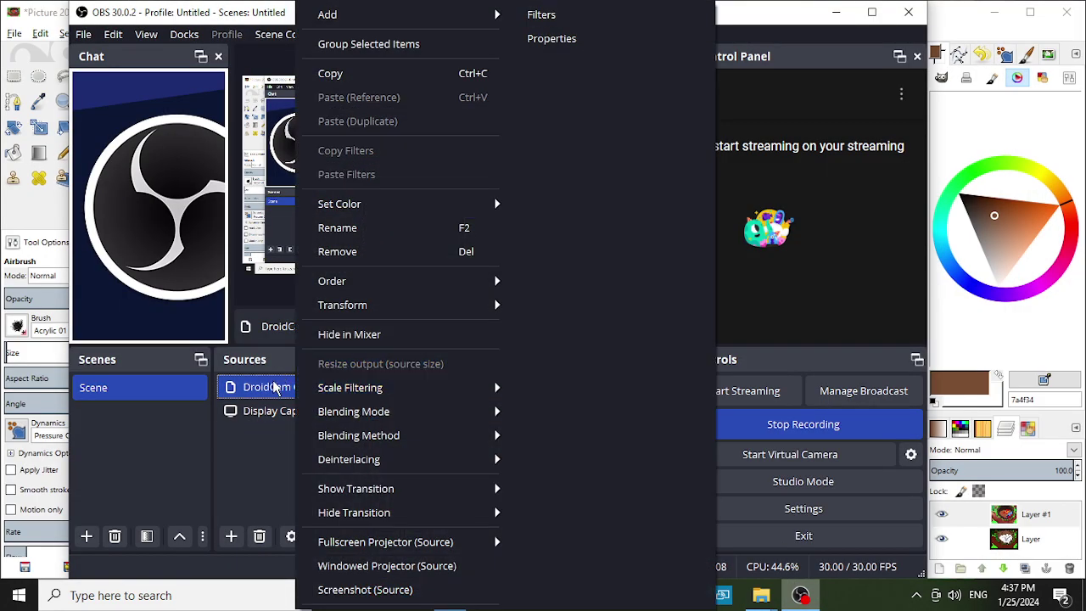
left_click(257, 471)
Return to GIMP, set the foreground color to light pinkish brown and airbrush highlights along the trunk's left edge at size 27
key("alt+Tab")
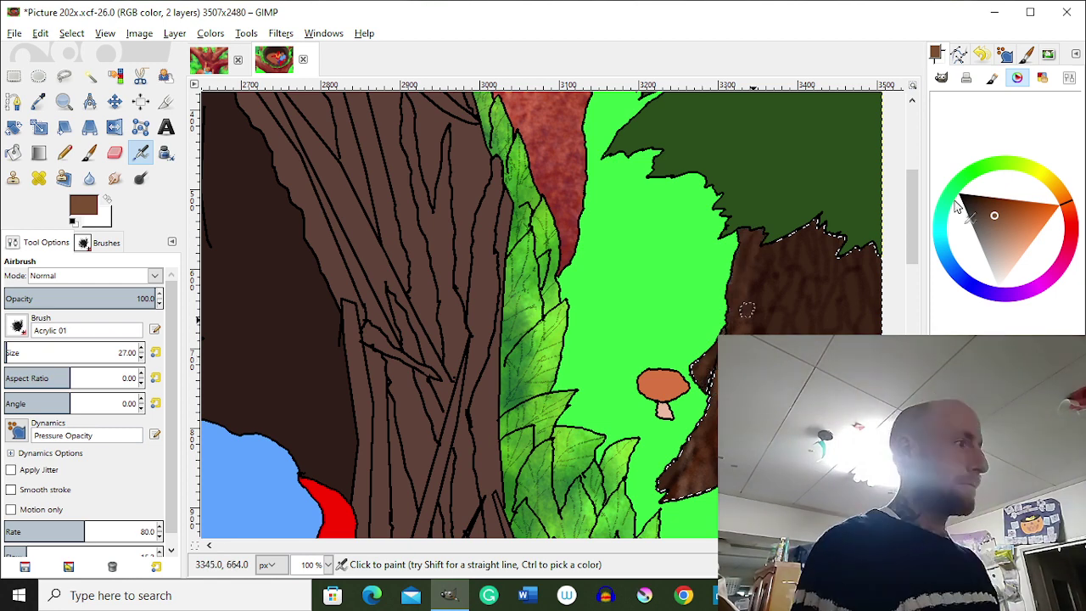
left_click(997, 250)
left_click_drag(740, 242, 721, 331)
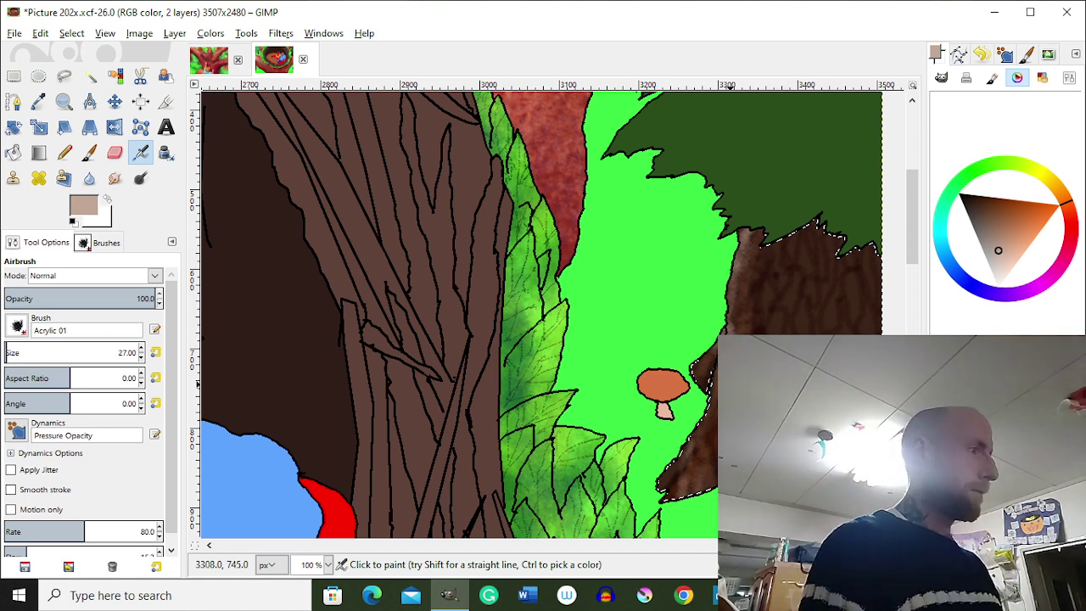
key("shift+bracketleft")
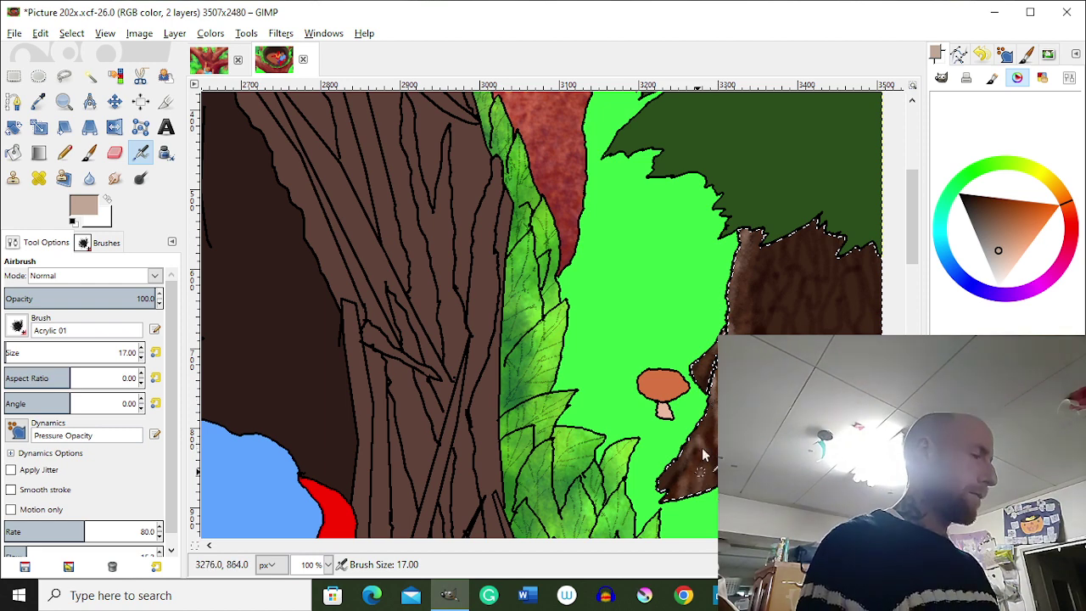
key("shift+bracketright")
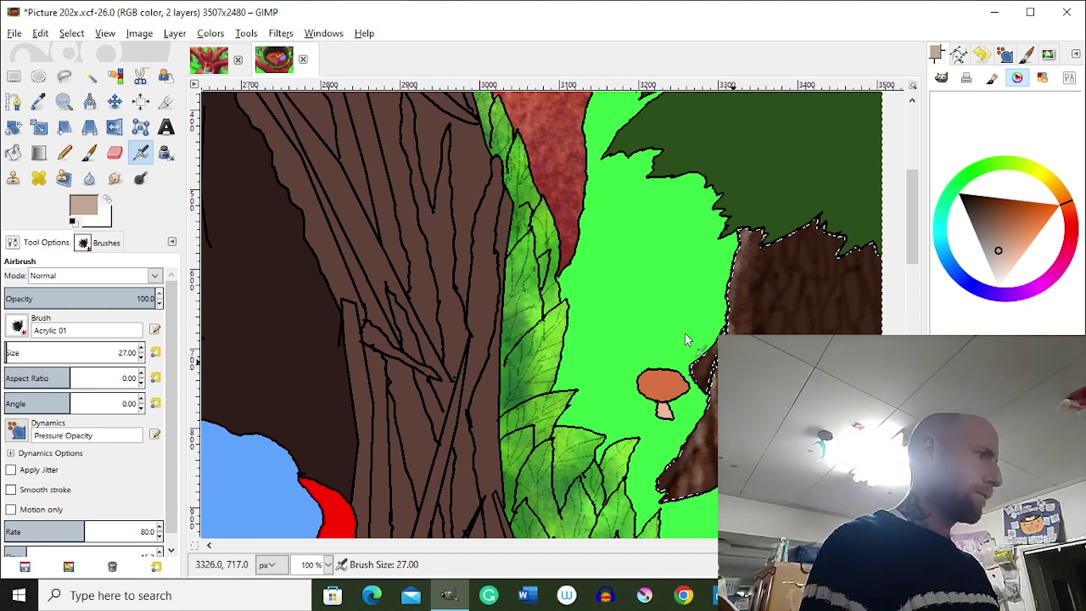
mouse_move(760, 301)
left_mouse_down()
mouse_move(753, 280)
mouse_move(741, 312)
mouse_move(770, 276)
left_mouse_up()
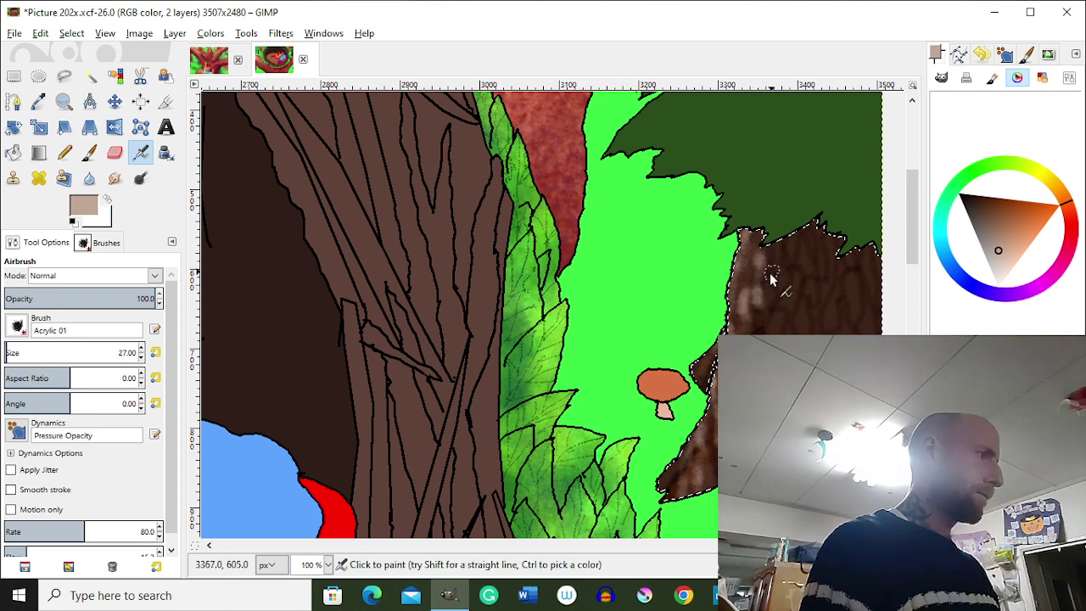
Reduce the airbrush to size 17 and add finer light highlights to the trunk's left side just below the foliage
key("bracketleft")
key("bracketleft")
key("bracketleft")
key("bracketleft")
key("bracketleft")
key("bracketleft")
key("bracketleft")
key("bracketleft")
key("bracketleft")
key("bracketleft")
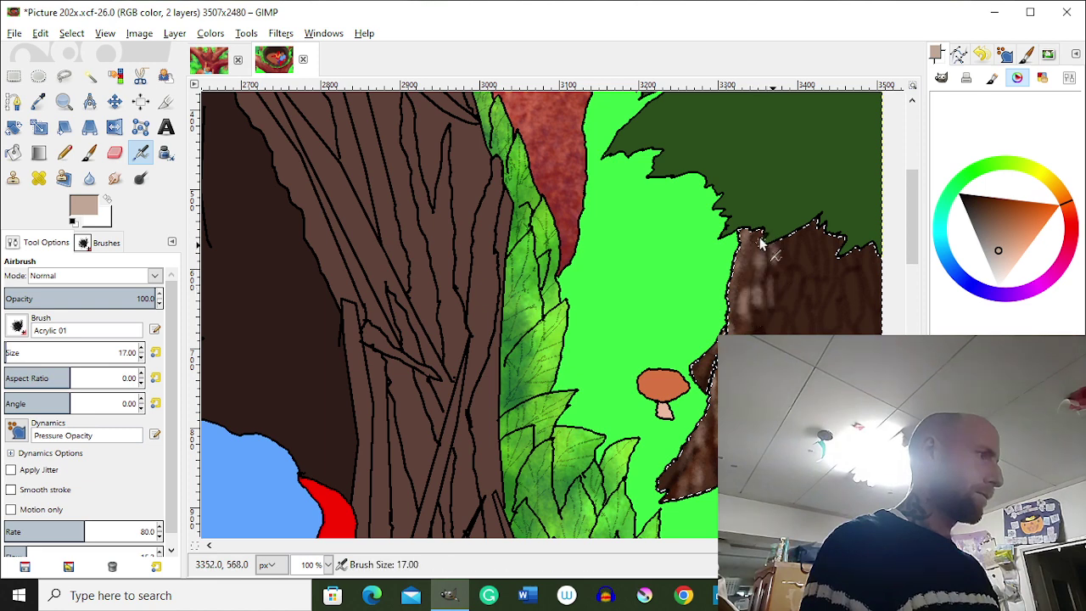
left_click_drag(761, 243, 747, 279)
Set the foreground color to a warm medium brown and airbrush streaks at size 27 just right of the trunk's highlights
left_click(995, 227)
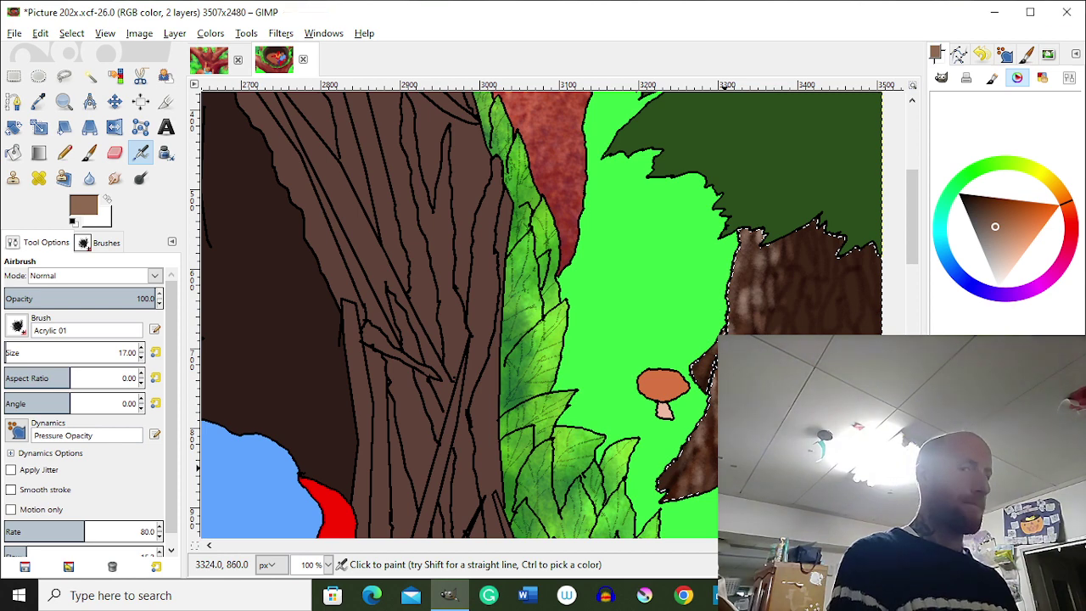
key("bracketright")
key("bracketright")
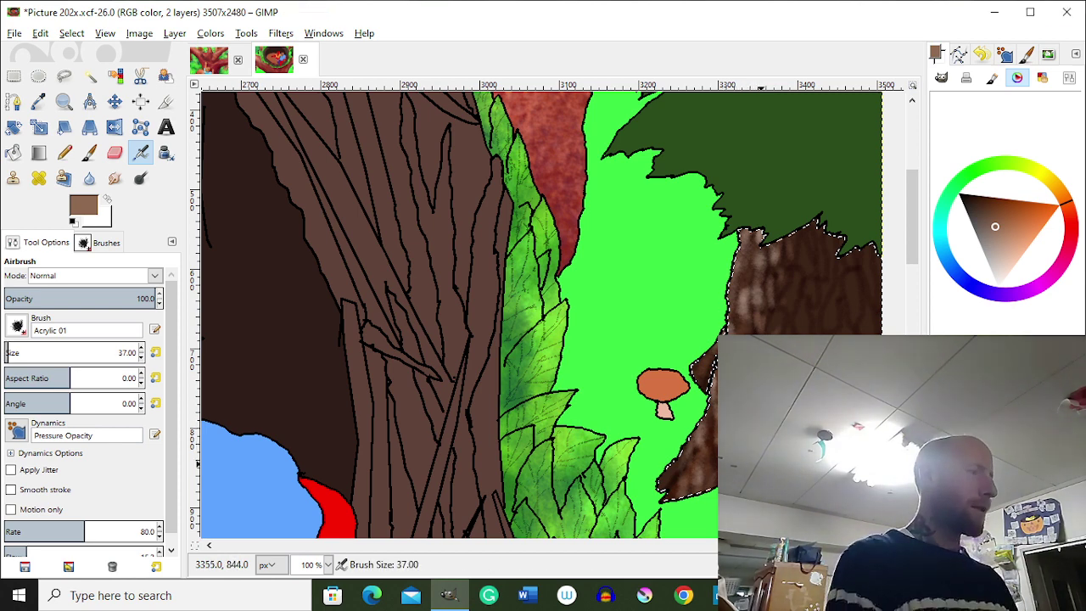
key("o")
left_click(744, 455)
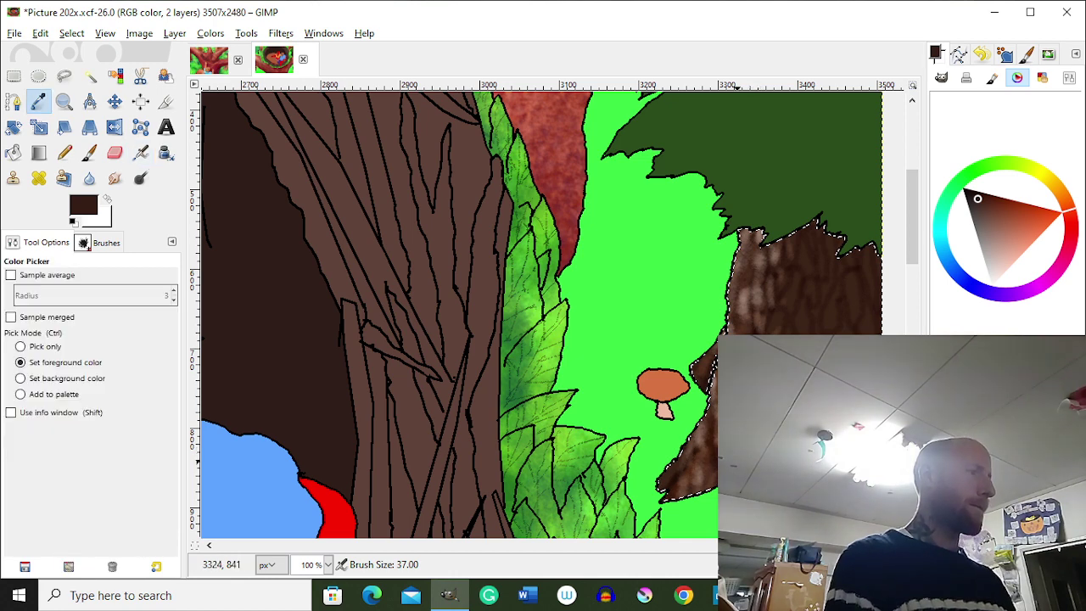
left_click(1001, 212)
key("a")
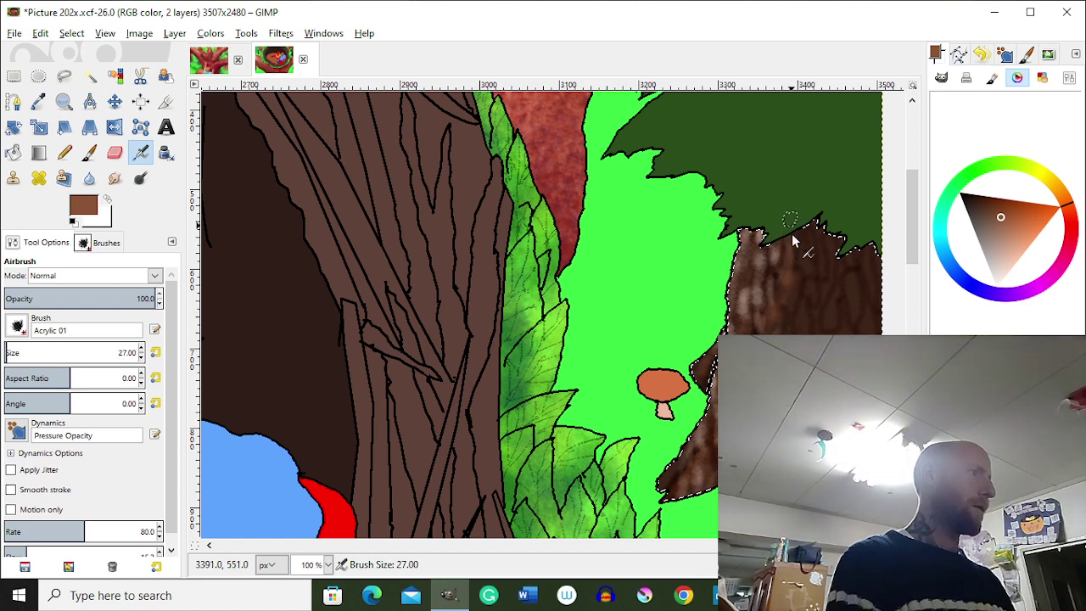
Set the foreground color to bright red and airbrush along the trunk's upper edge under the foliage at size 107
left_click(984, 198)
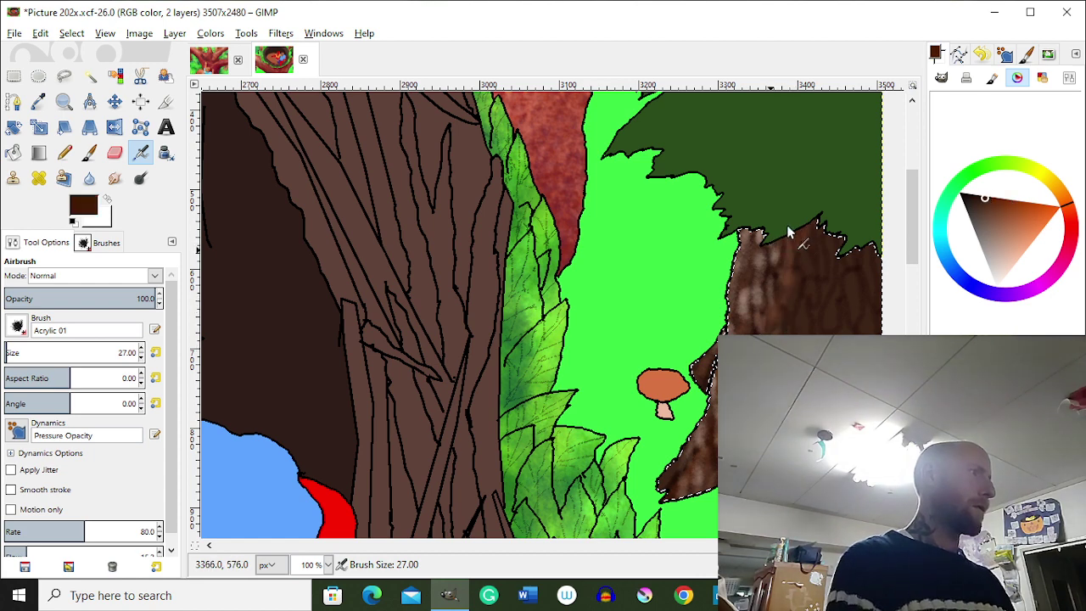
left_click(979, 185)
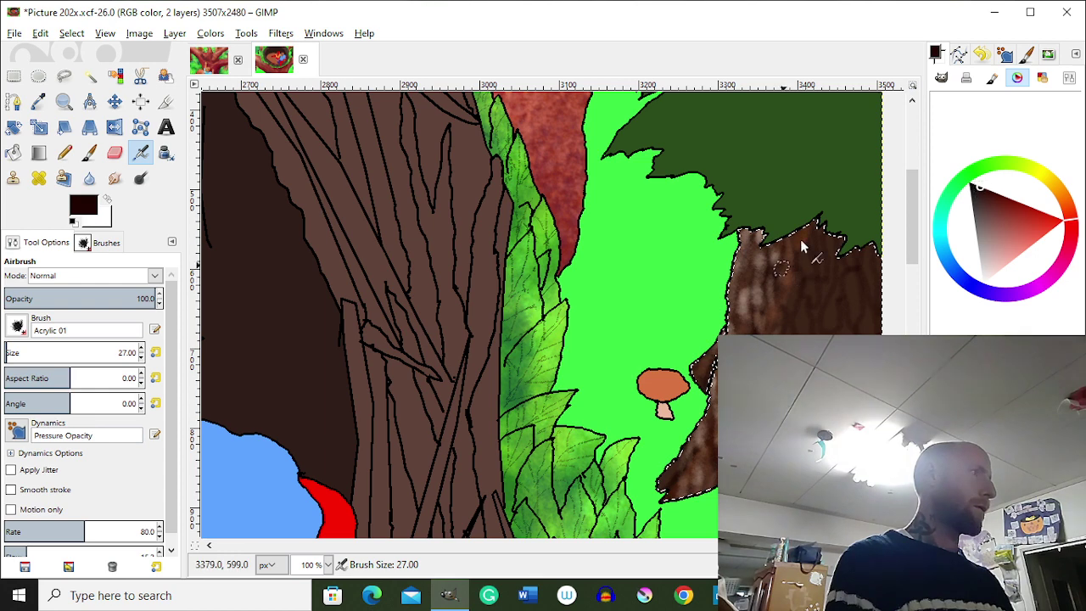
key("bracketright")
left_click(996, 200)
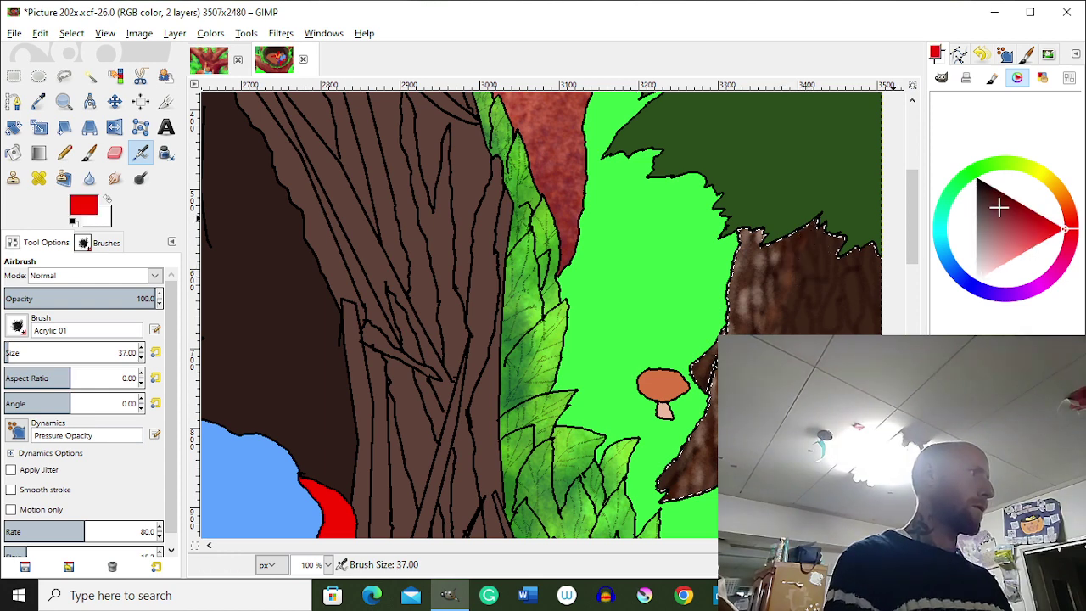
left_click(1065, 230)
key("bracketright")
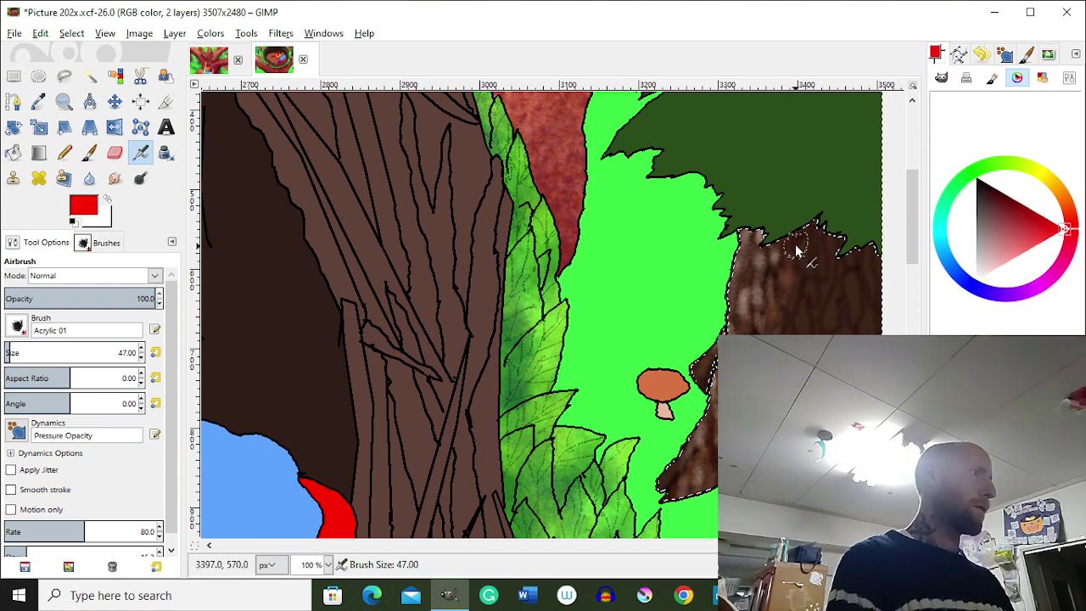
key("bracketright")
key("bracketright")
key("bracketright")
key("bracketright")
key("bracketright")
key("bracketright")
left_click_drag(797, 250, 840, 246)
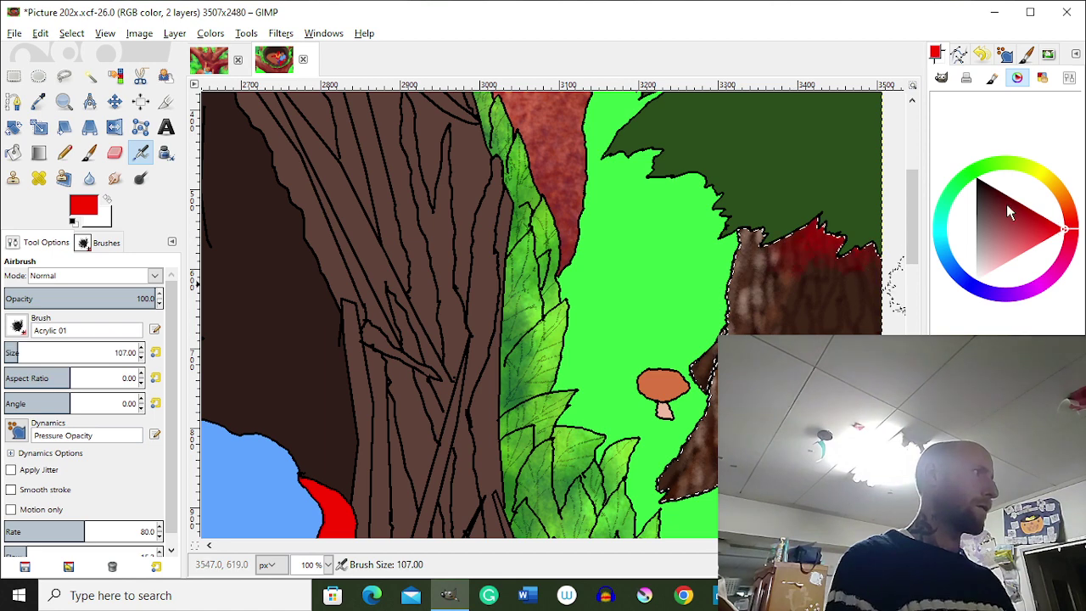
Set the foreground color to dark maroon and airbrush over the red area under the foliage to darken it
left_click(987, 190)
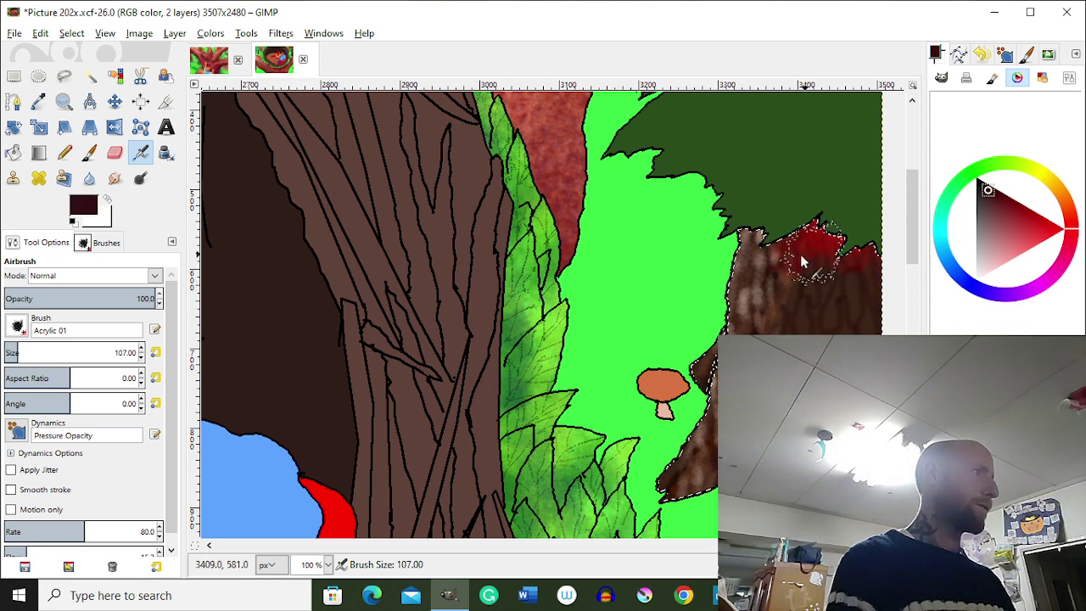
left_click(992, 208)
mouse_move(857, 280)
left_mouse_down()
mouse_move(815, 293)
mouse_move(829, 241)
left_mouse_up()
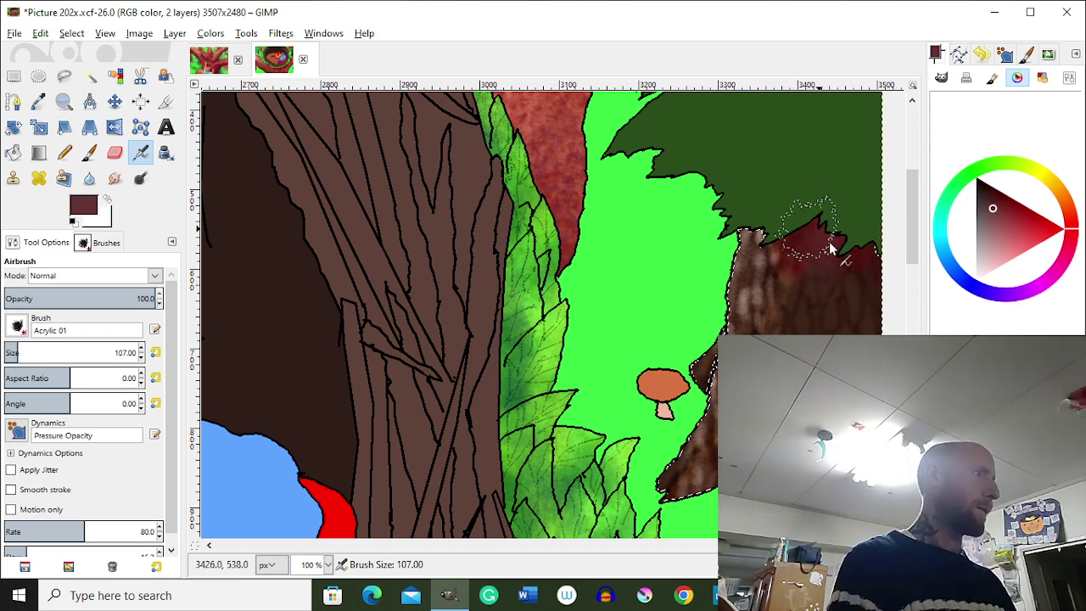
Set the foreground color to near-black red and airbrush narrow shadows into the maroon area, reducing the brush to size 27, then 17
left_click(984, 181)
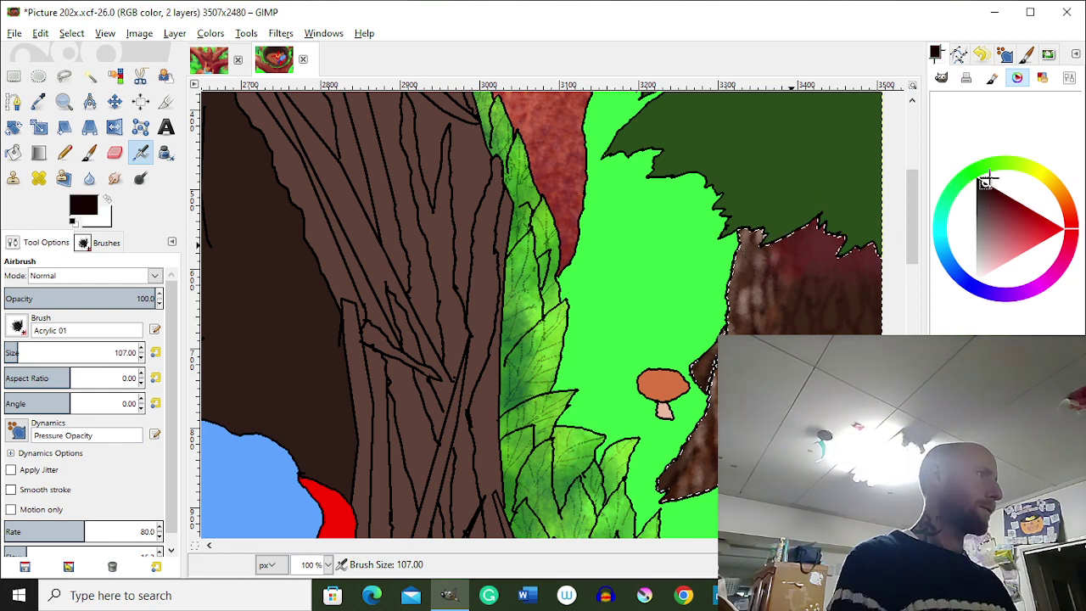
key("shift+bracketleft")
key("shift+bracketleft")
key("shift+bracketleft")
key("shift+bracketleft")
key("shift+bracketleft")
key("shift+bracketleft")
key("shift+bracketleft")
key("shift+bracketleft")
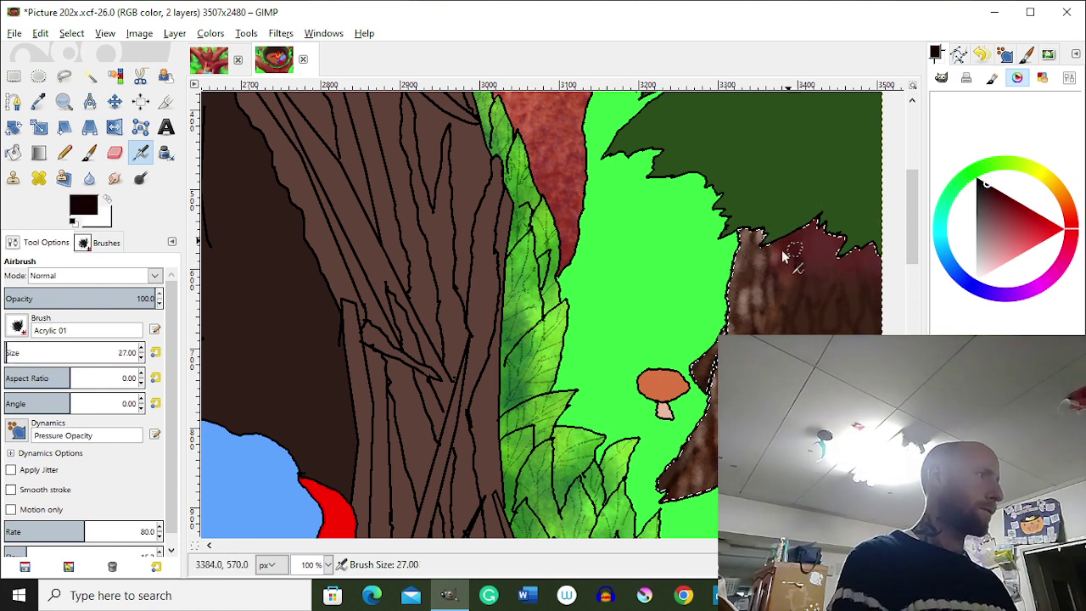
left_click_drag(784, 256, 806, 243)
key("shift+bracketleft")
Shade the trunk's upper right under the foliage with dark purple tones, using the airbrush at size 47
left_click(812, 290, "ctrl")
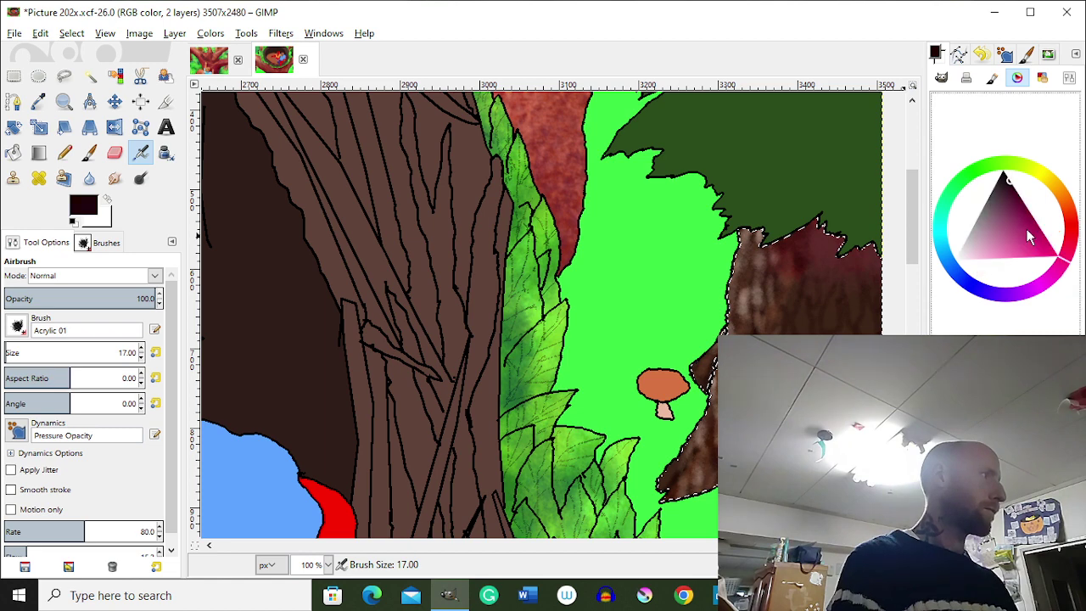
key("shift+bracketright")
key("shift+bracketright")
key("shift+bracketright")
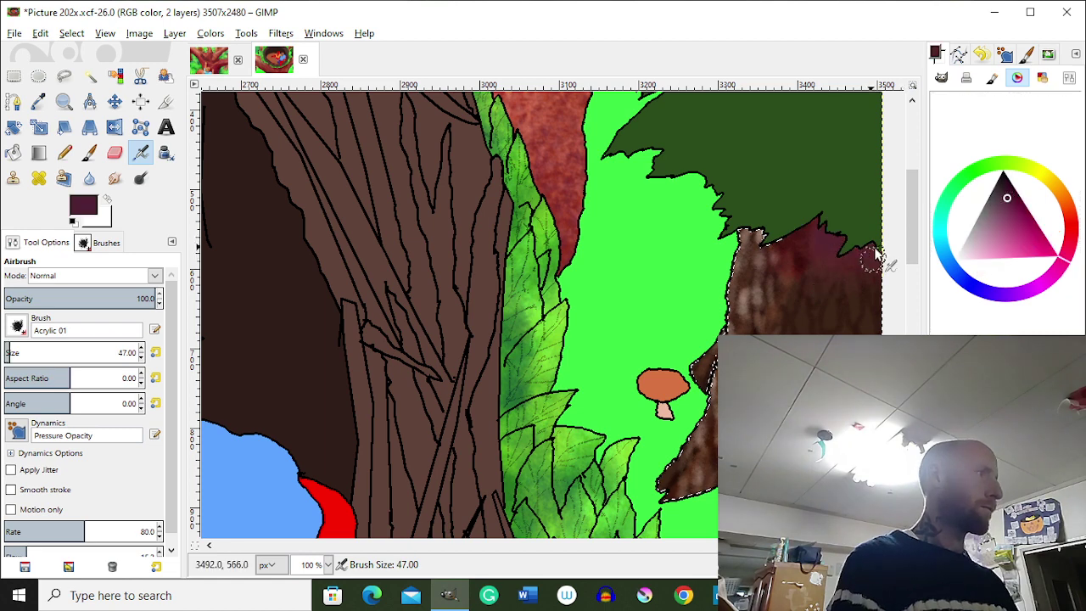
left_click(993, 217)
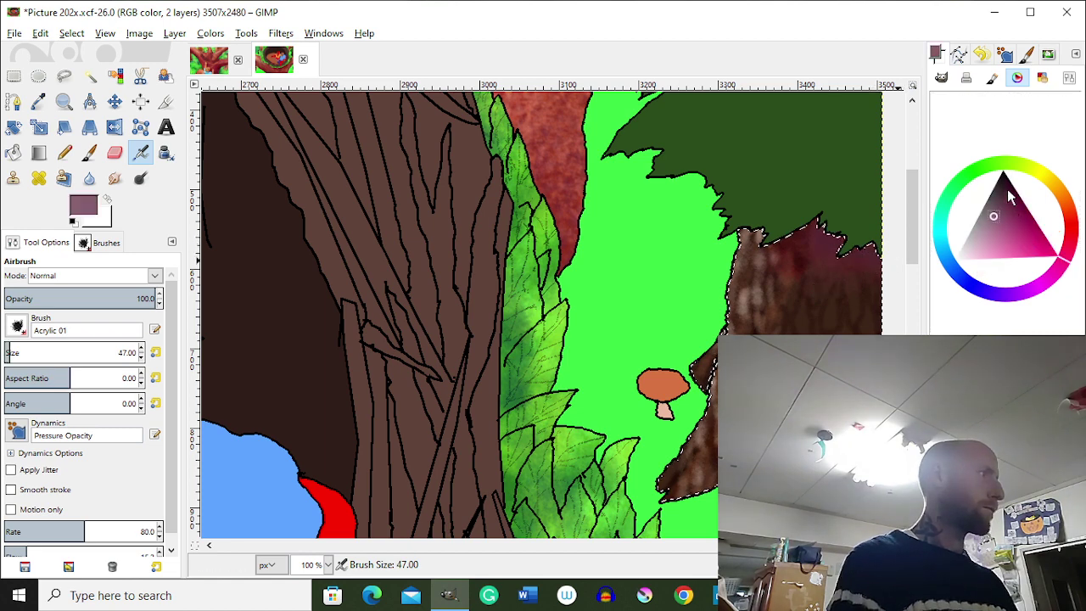
left_click(1009, 184)
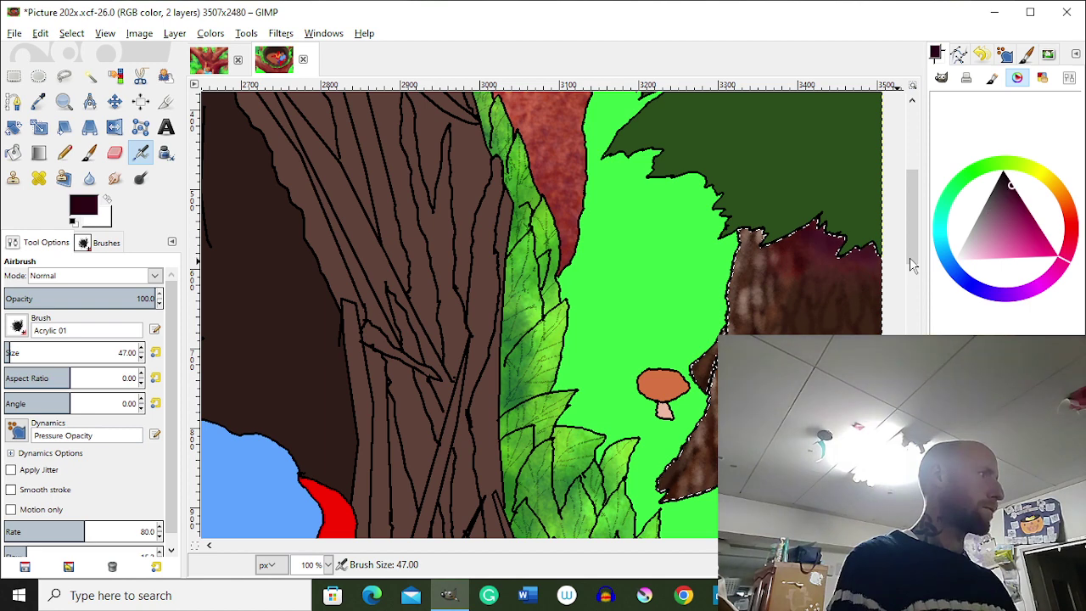
left_click(832, 266)
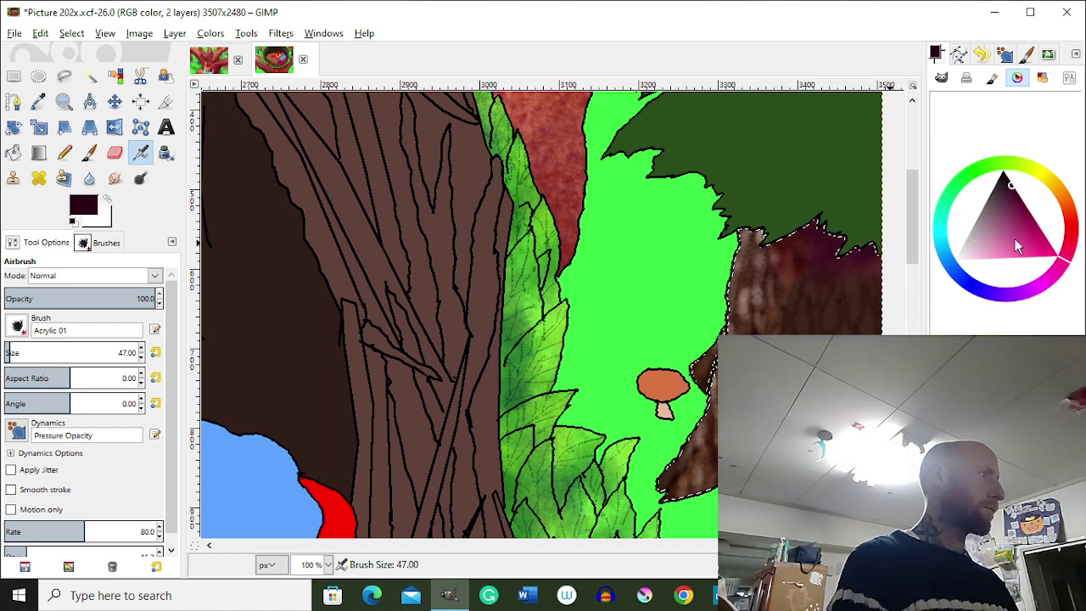
Set the foreground color to black and reduce the airbrush to size 14 for thin bark lines over the purple shading
left_click_drag(1015, 238, 1044, 185)
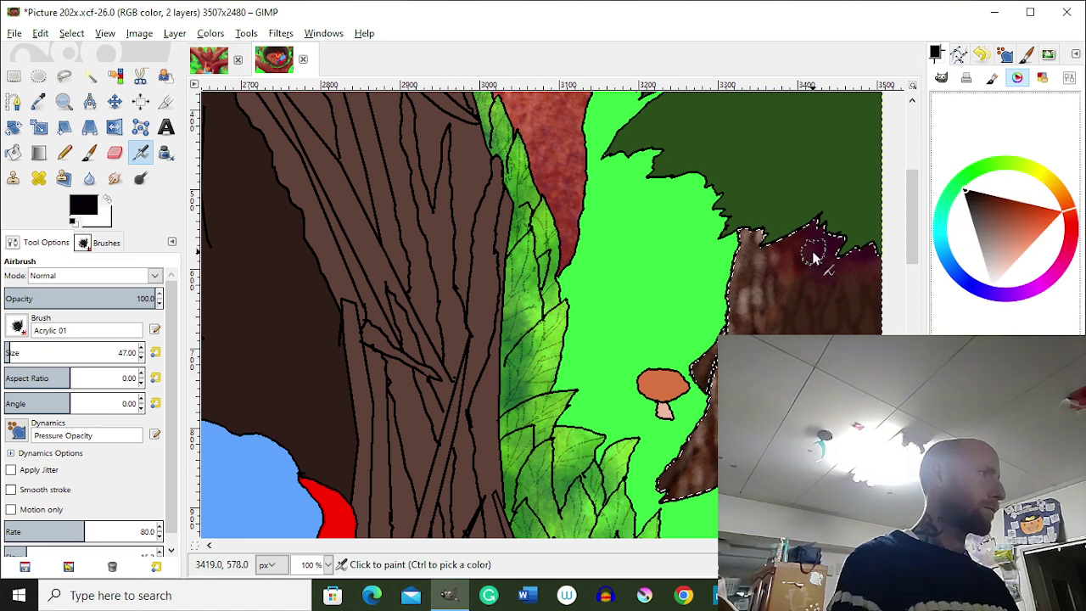
key("bracketleft")
key("bracketleft")
key("bracketleft")
key("bracketleft")
key("bracketleft")
key("bracketleft")
key("bracketleft")
key("bracketleft")
key("bracketleft")
key("bracketleft")
key("bracketleft")
key("bracketleft")
key("bracketleft")
key("bracketleft")
key("bracketleft")
key("bracketleft")
key("bracketleft")
key("bracketleft")
key("bracketleft")
key("bracketleft")
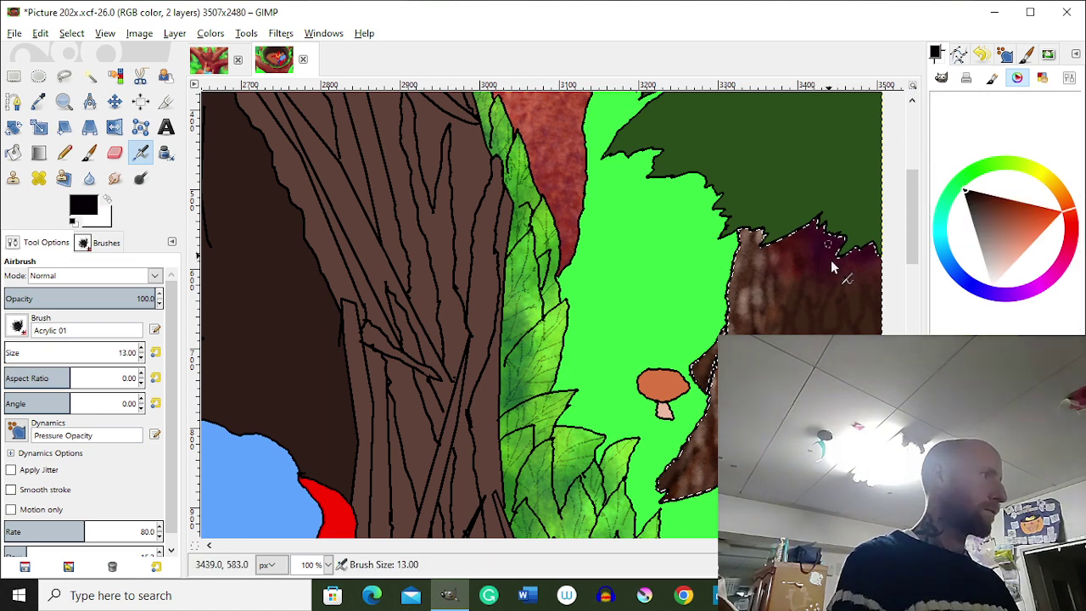
key("bracketright")
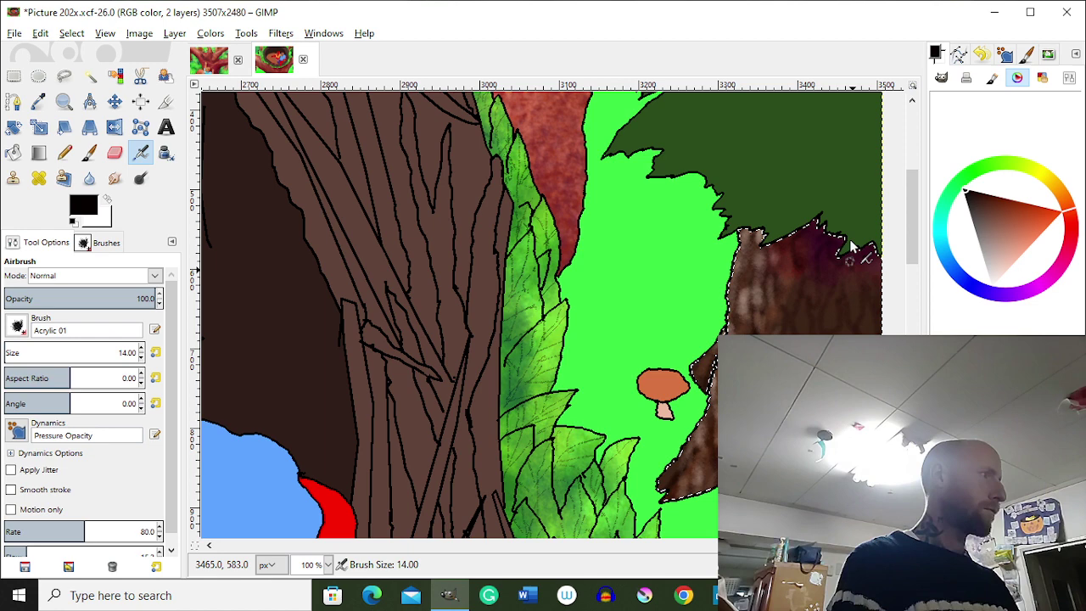
Set the foreground color to dark reddish brown and enlarge the airbrush to size 24
left_click(991, 203)
key("bracketright")
key("bracketright")
key("bracketright")
key("bracketright")
key("bracketright")
key("bracketright")
key("bracketright")
key("bracketright")
key("bracketright")
key("bracketright")
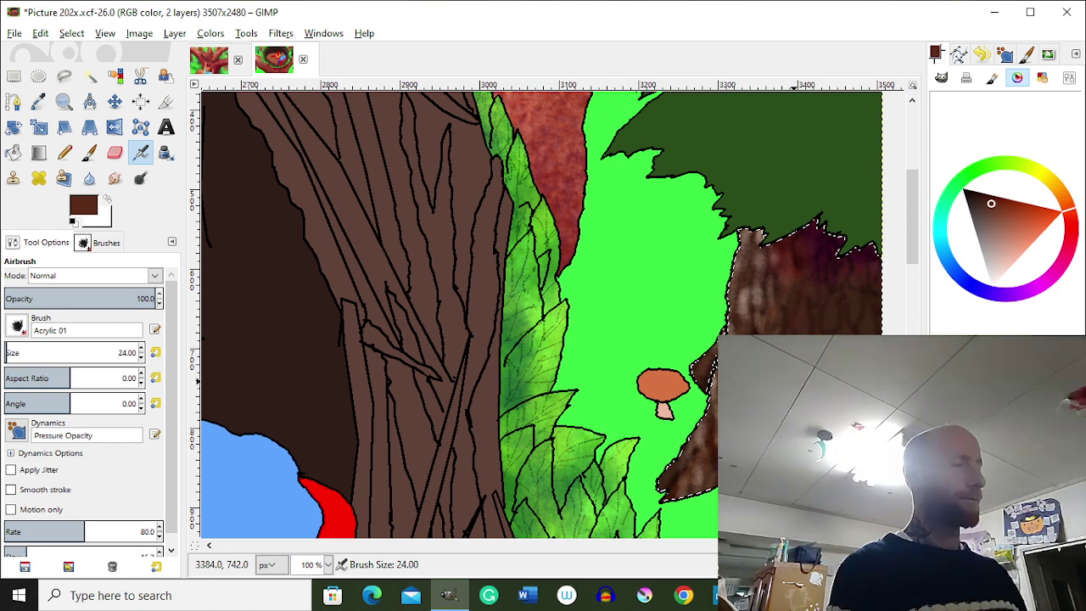
Sample a color from the lower trunk, enlarge the airbrush to size 28 and set the foreground to a muted medium brown
left_click(793, 382, "ctrl")
key("bracketright")
key("bracketright")
key("bracketright")
key("bracketright")
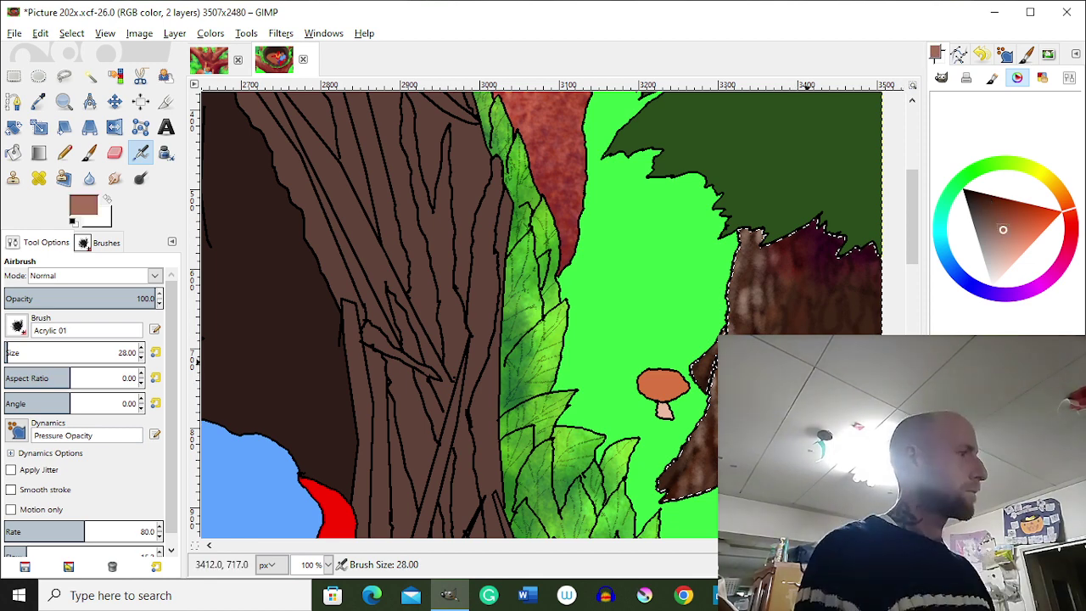
left_click(987, 219)
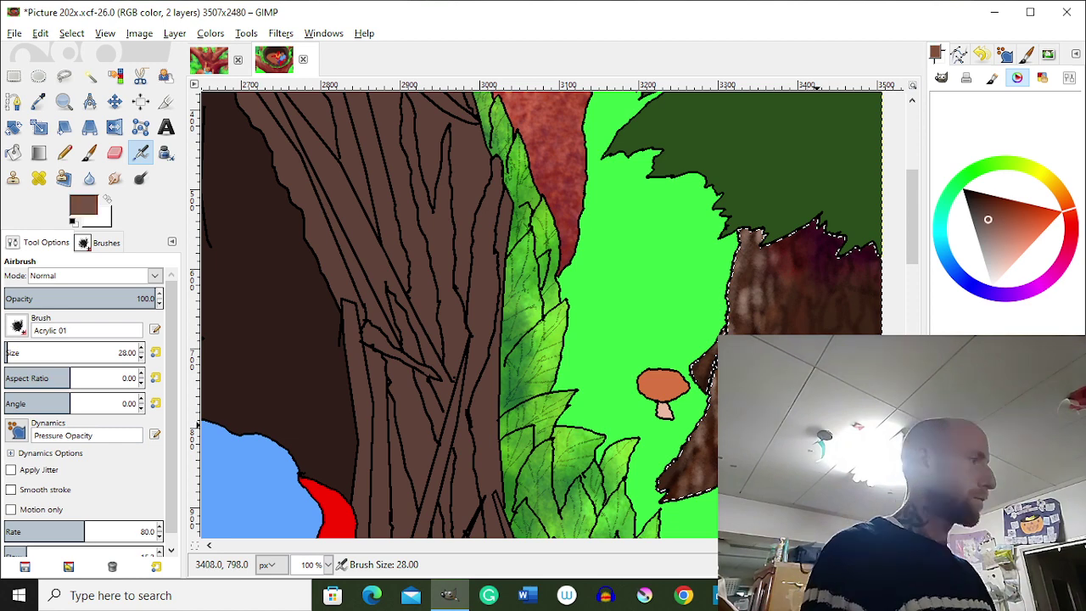
scroll(989, 238, "down", 1)
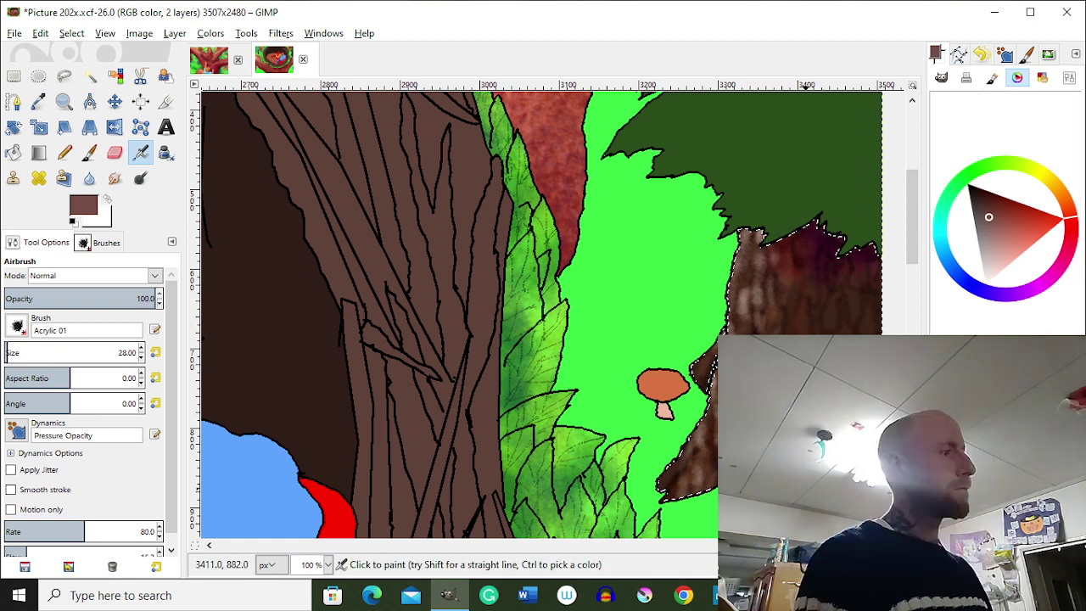
Shade the trunk below the foliage with reddish-brown and pale pink tones, using the airbrush at size 28
left_click(1002, 229)
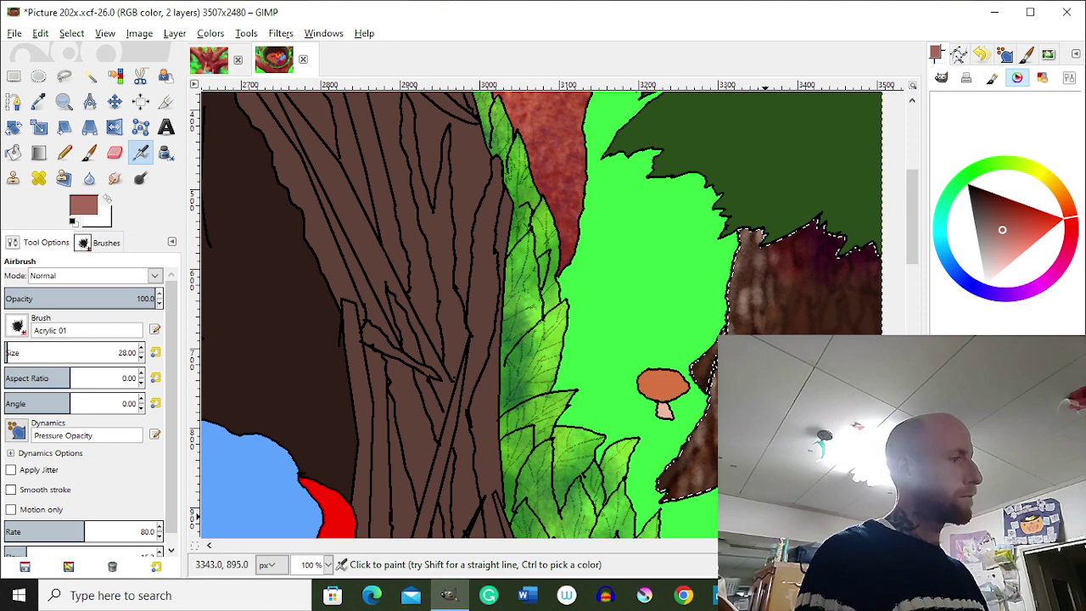
left_click(998, 204)
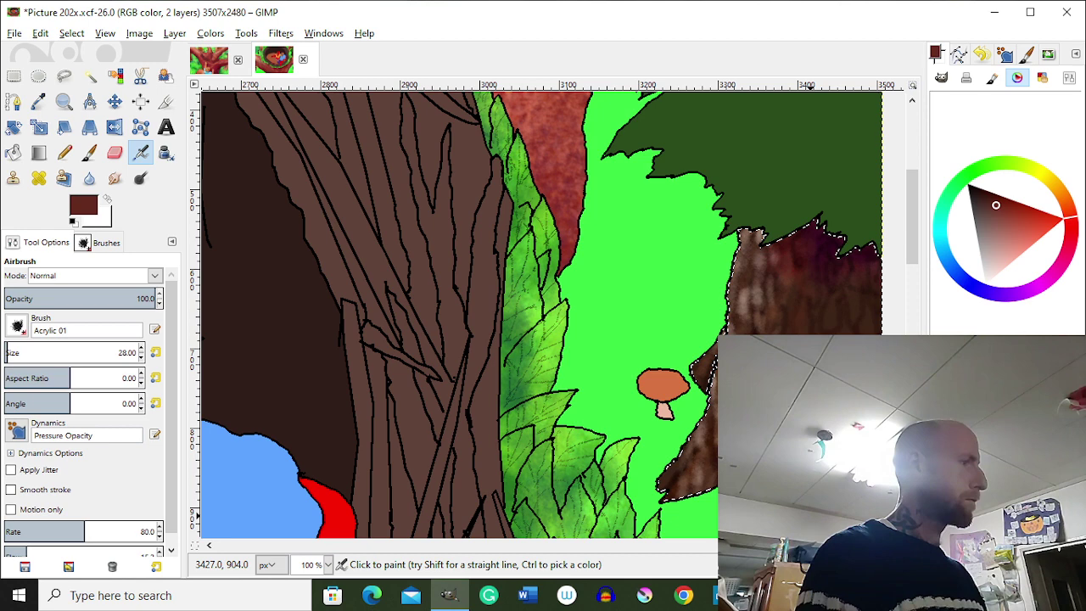
left_click(701, 468, "ctrl")
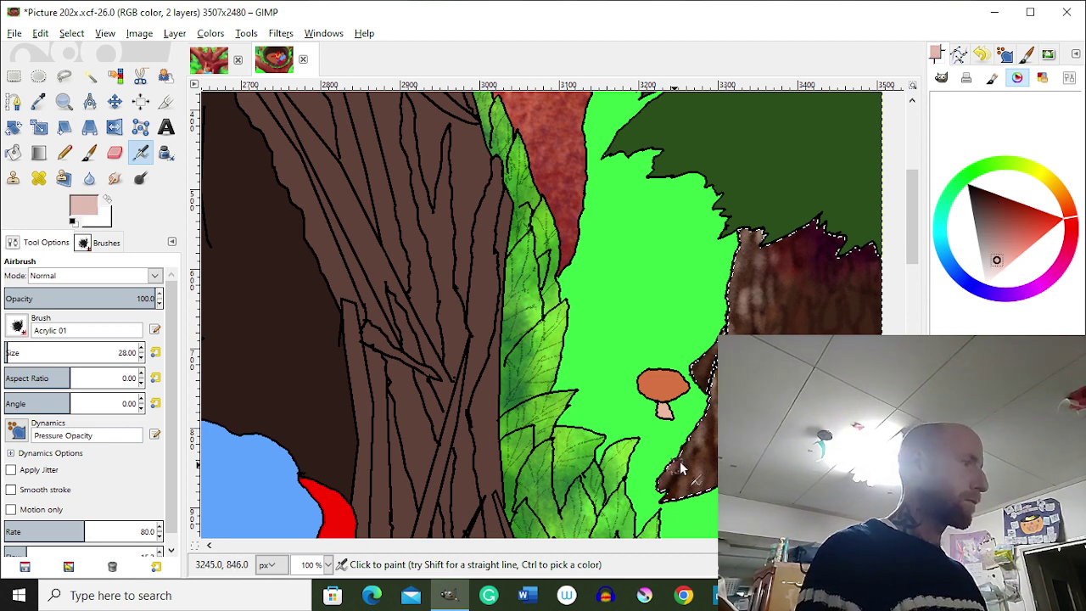
left_click(689, 439, "ctrl")
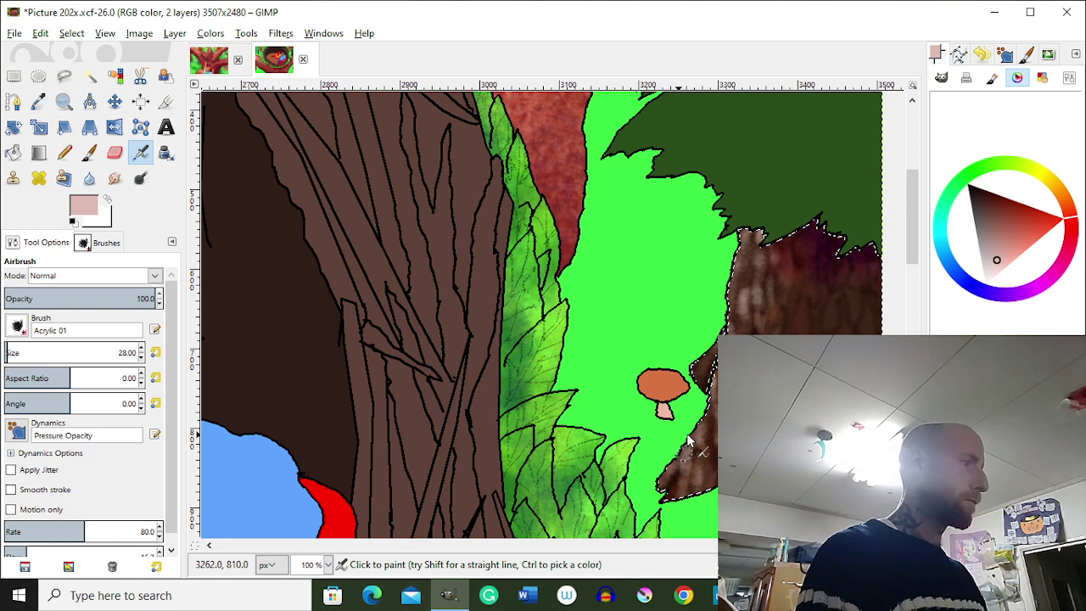
left_click(812, 313, "ctrl")
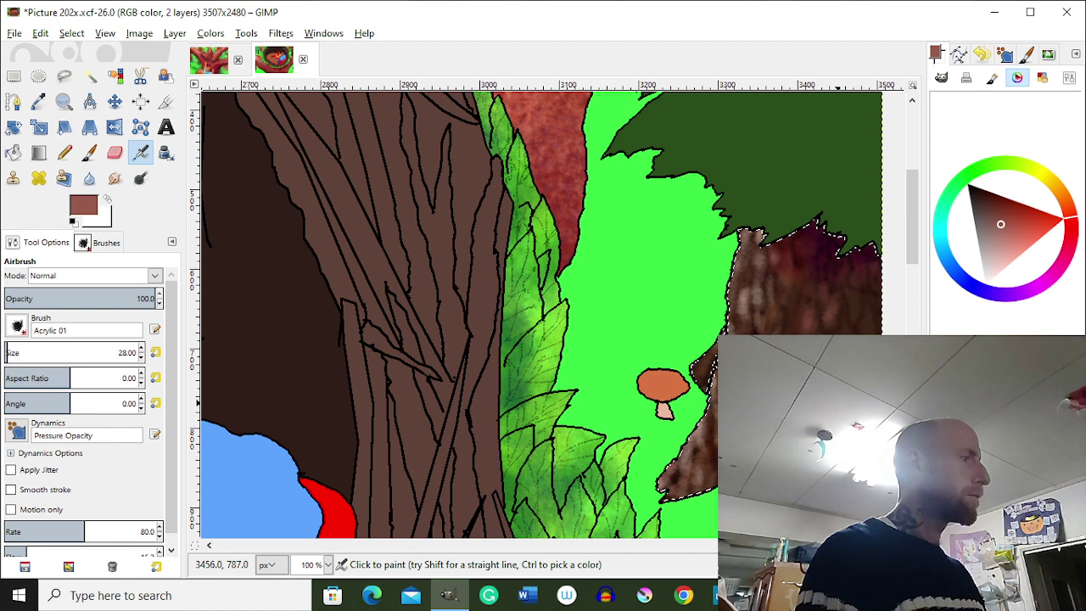
Set the foreground color to dusty rose and enlarge the airbrush to size 168 for the trunk section above the foliage
scroll(851, 393, "down", 3)
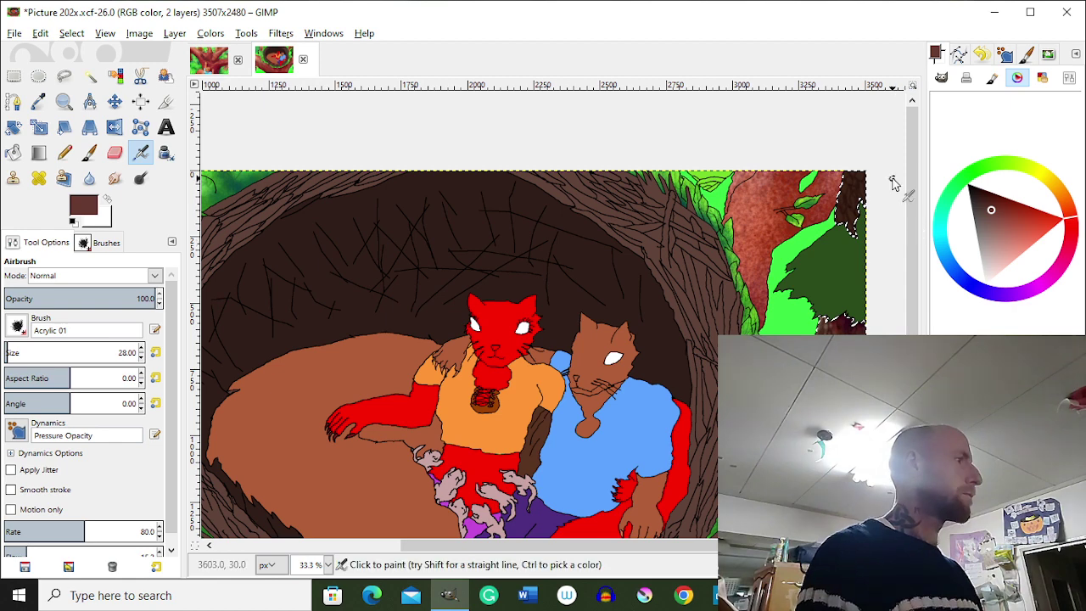
left_click(1006, 237)
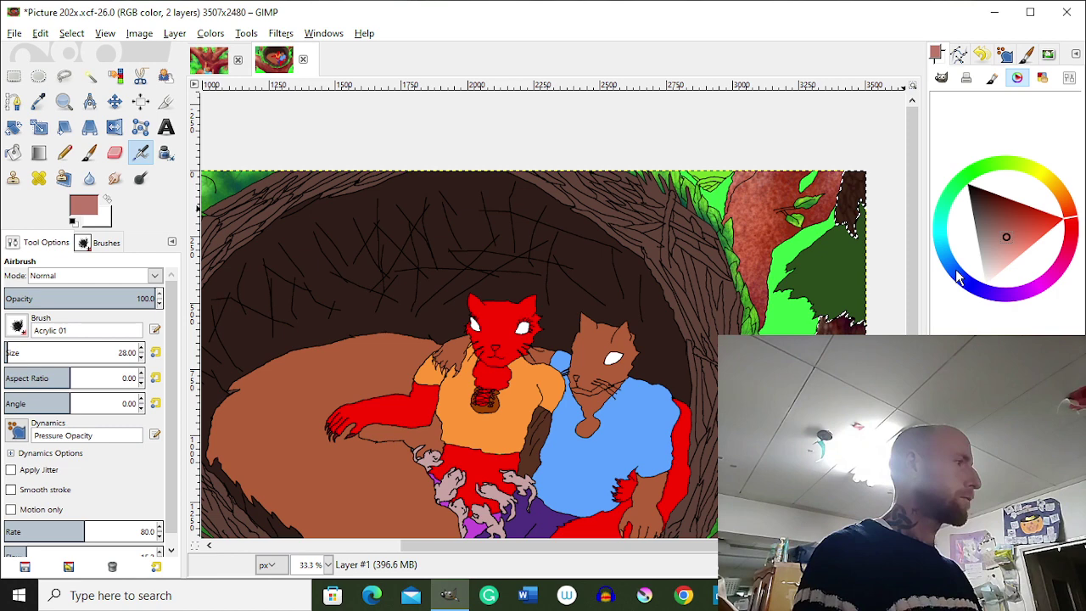
scroll(882, 332, "up", 3)
key("bracketright")
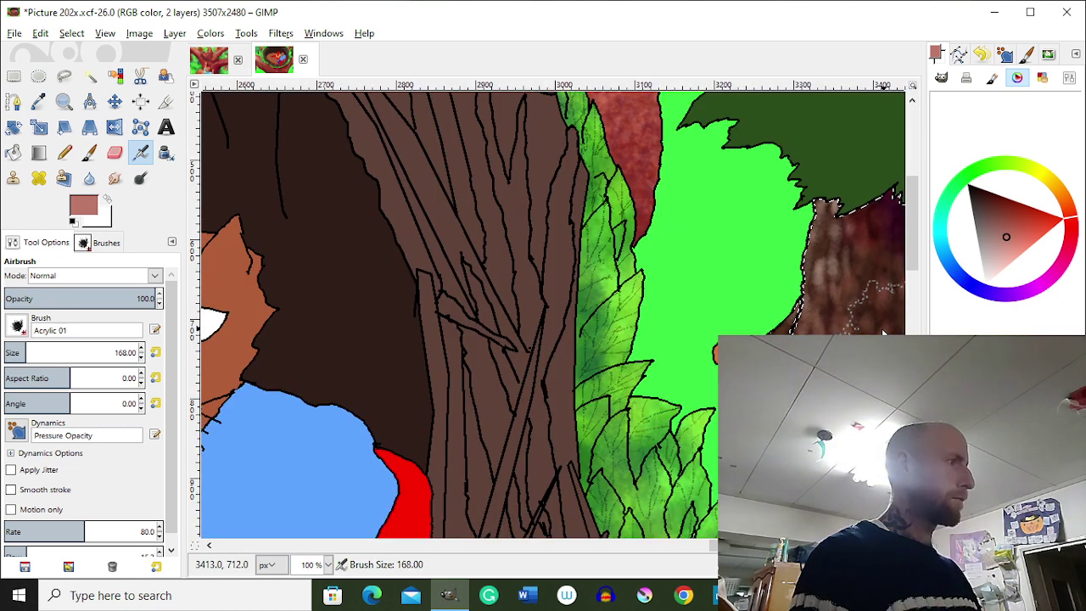
scroll(882, 332, "down", 2)
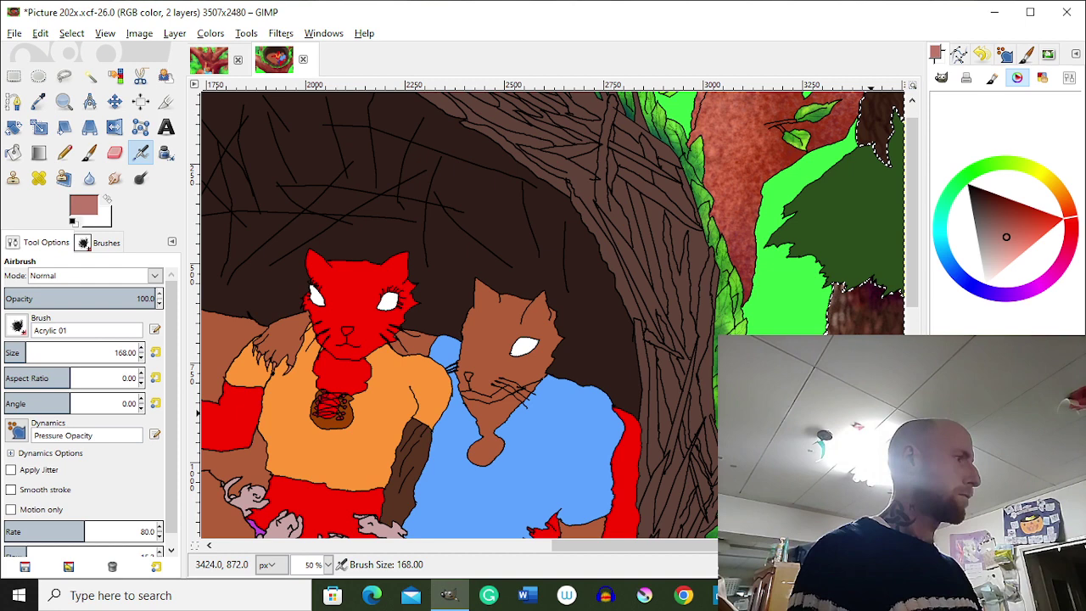
scroll(846, 292, "up", 2)
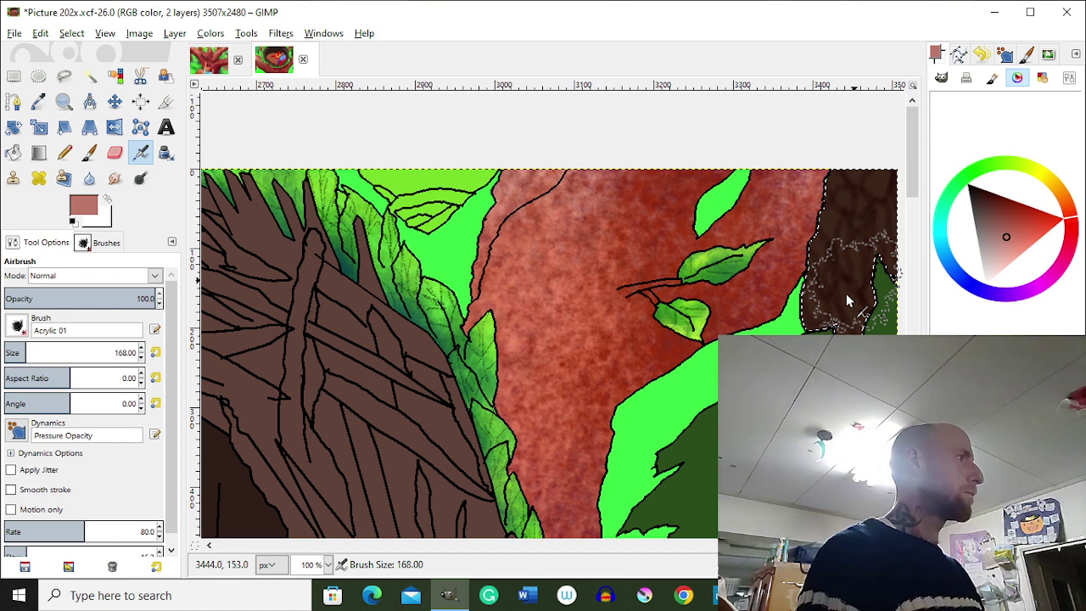
Airbrush pale pink highlights on the trunk section above the foliage at sizes 28 to 30 and sample a dark brown from the trunk
left_click(994, 261)
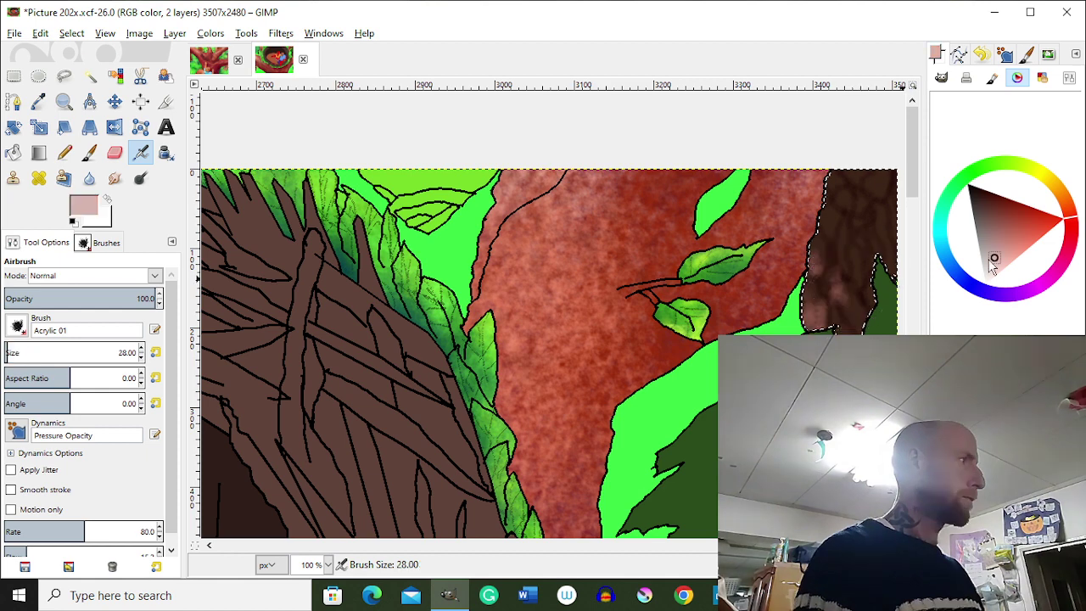
mouse_move(813, 242)
left_mouse_down()
mouse_move(841, 325)
mouse_move(831, 217)
left_mouse_up()
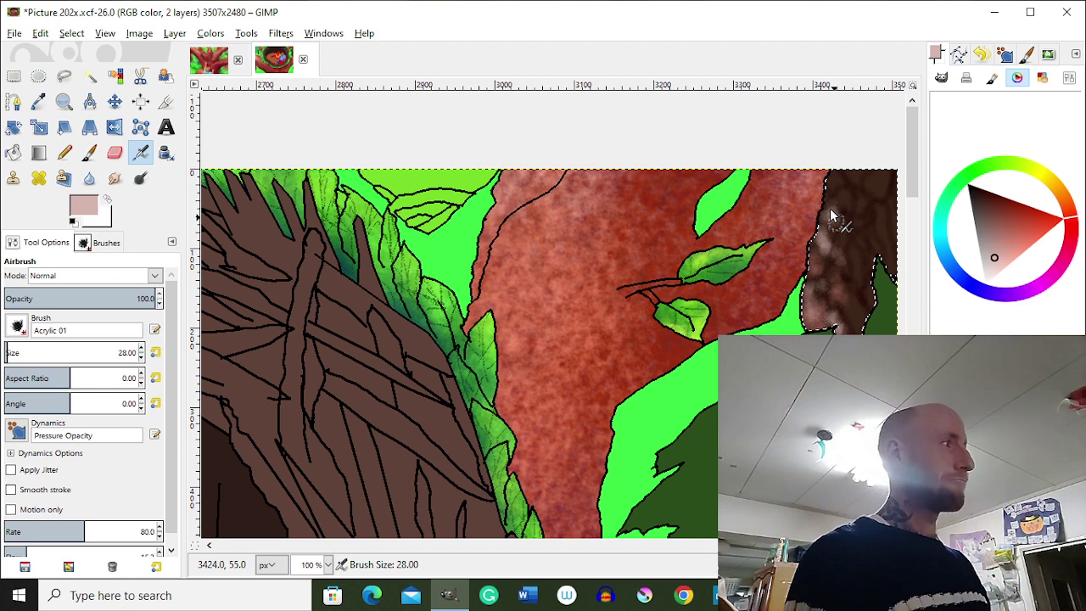
key("bracketright")
key("bracketright")
left_click(881, 221, "ctrl")
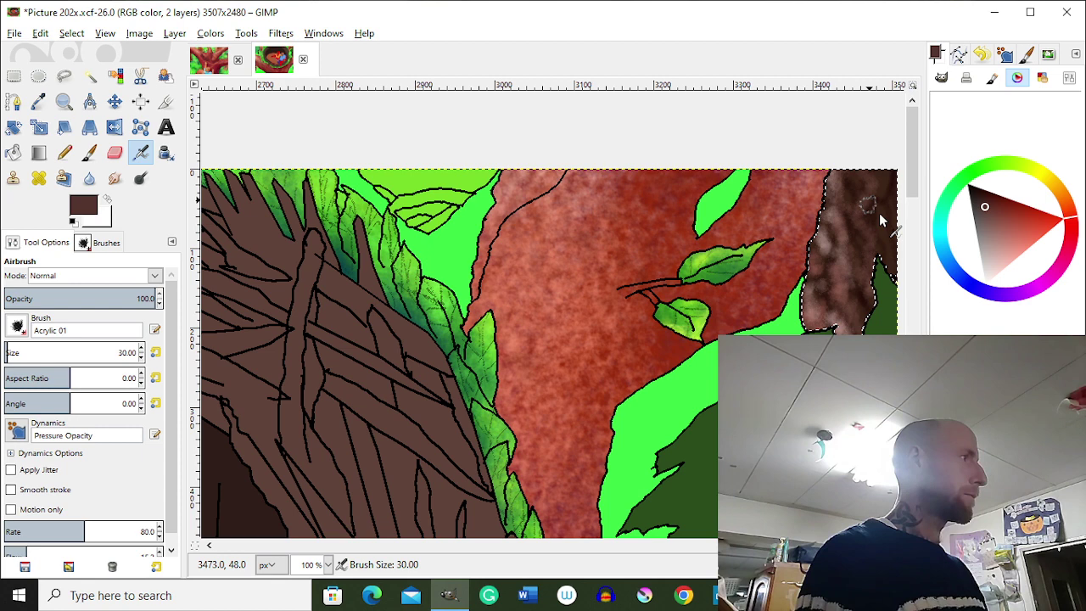
Select the flat brown trunk piece at the illustration's lower right edge by color and set a dark reddish-brown foreground
scroll(601, 239, "down", 4)
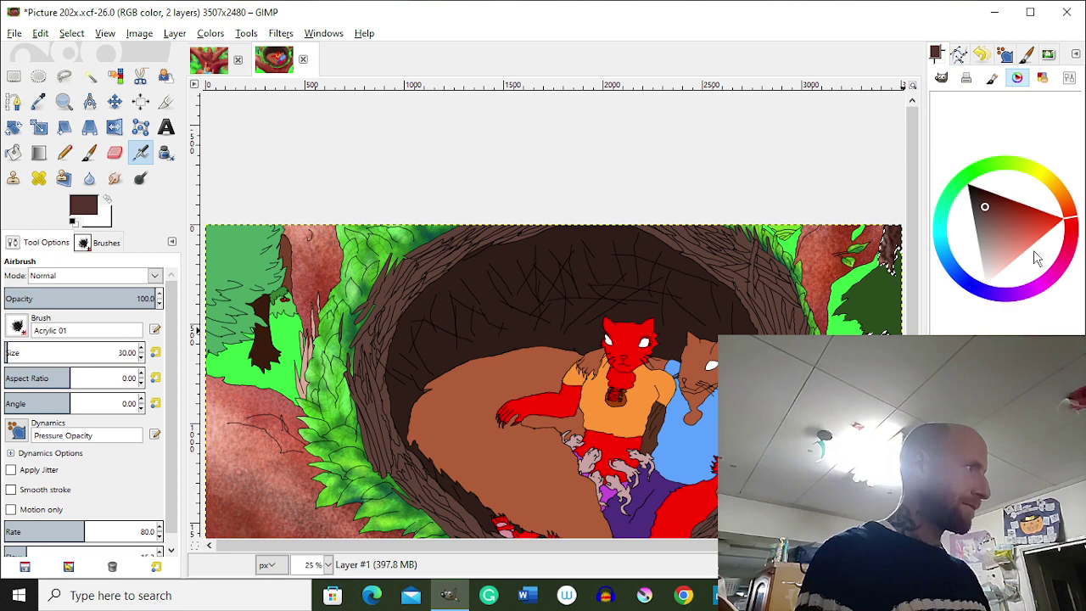
key("r")
scroll(882, 458, "down", 5)
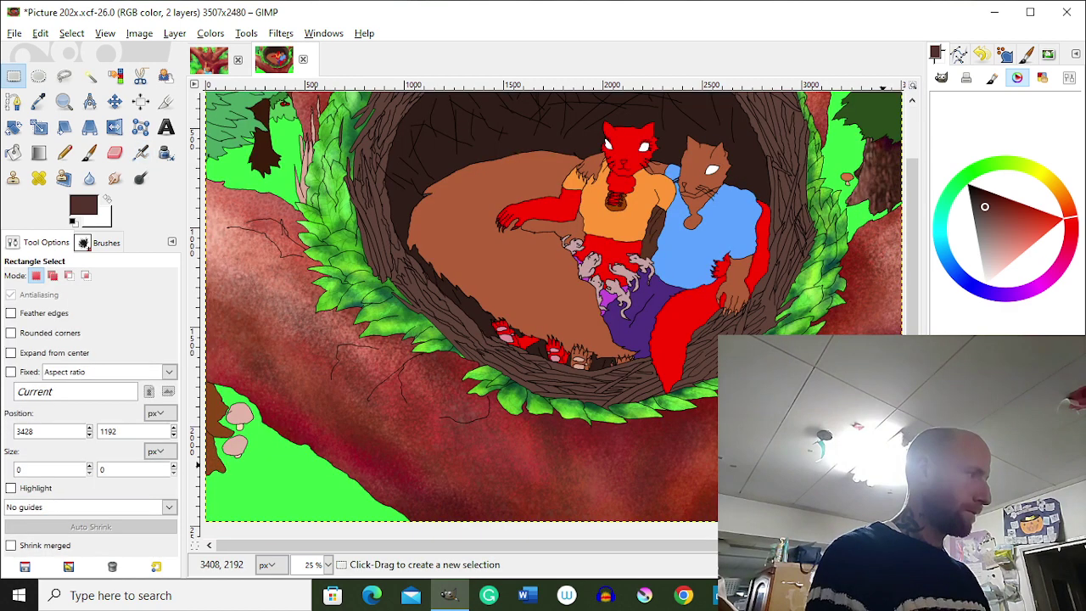
key("shift+o")
key("2")
key("o")
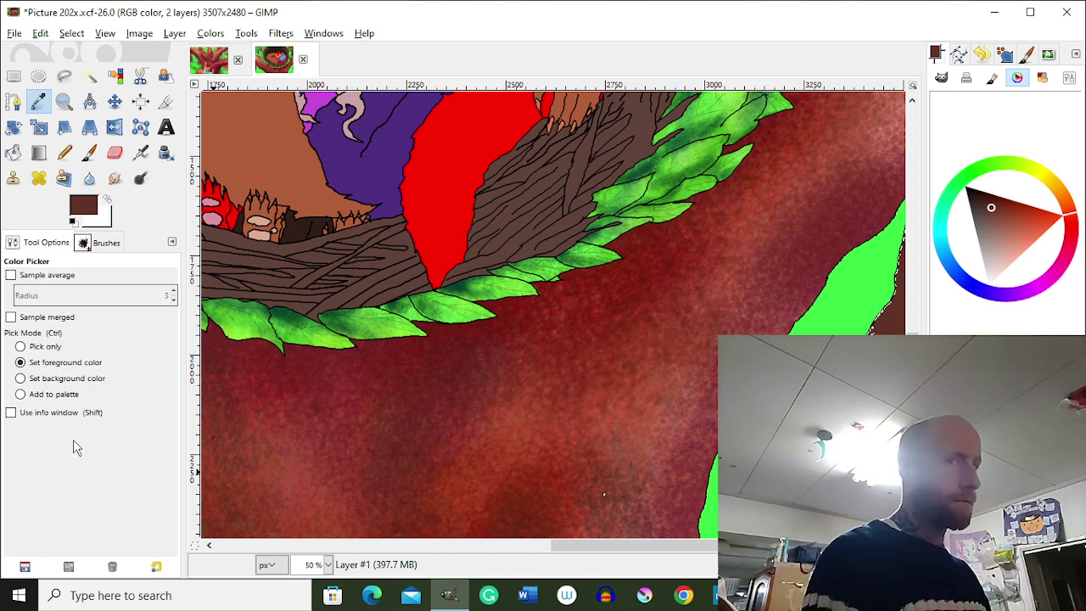
Texture the selected lower-right trunk piece in dusty pink, using the airbrush with the Chalk 02 brush at size 110
key("ctrl+shift+b")
left_click(1003, 245)
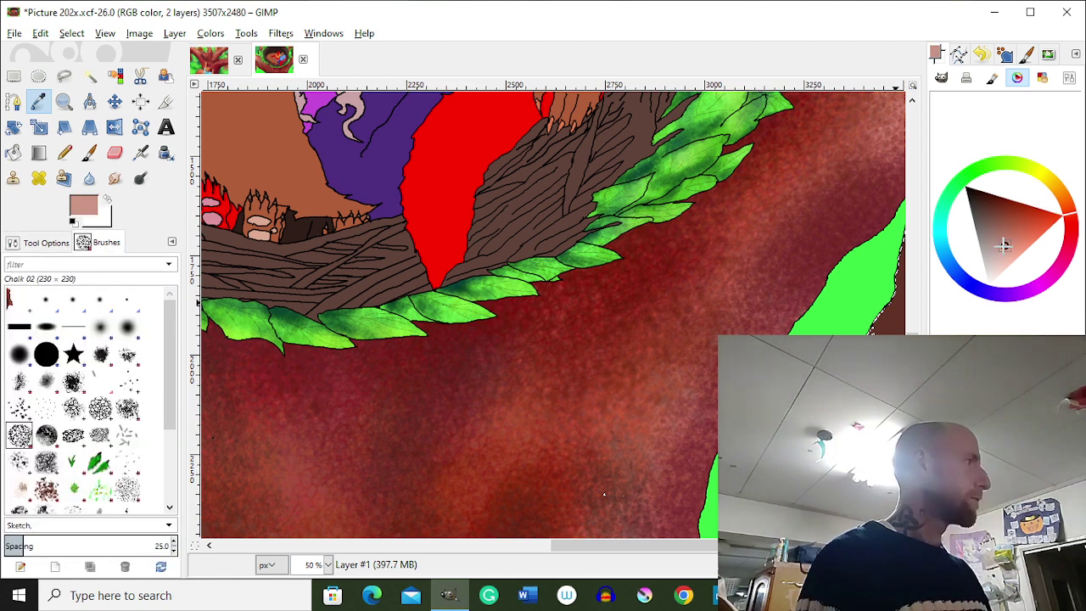
key("a")
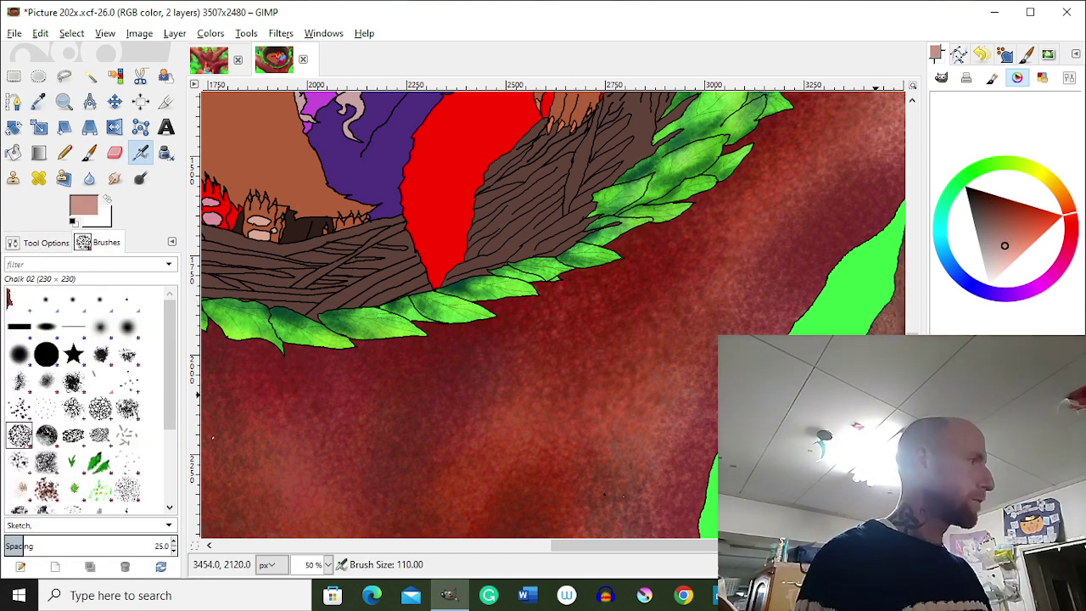
Vary the lower-right trunk's chalk texture with salmon and dark red tones, reducing the airbrush to size 40
left_click(1030, 238)
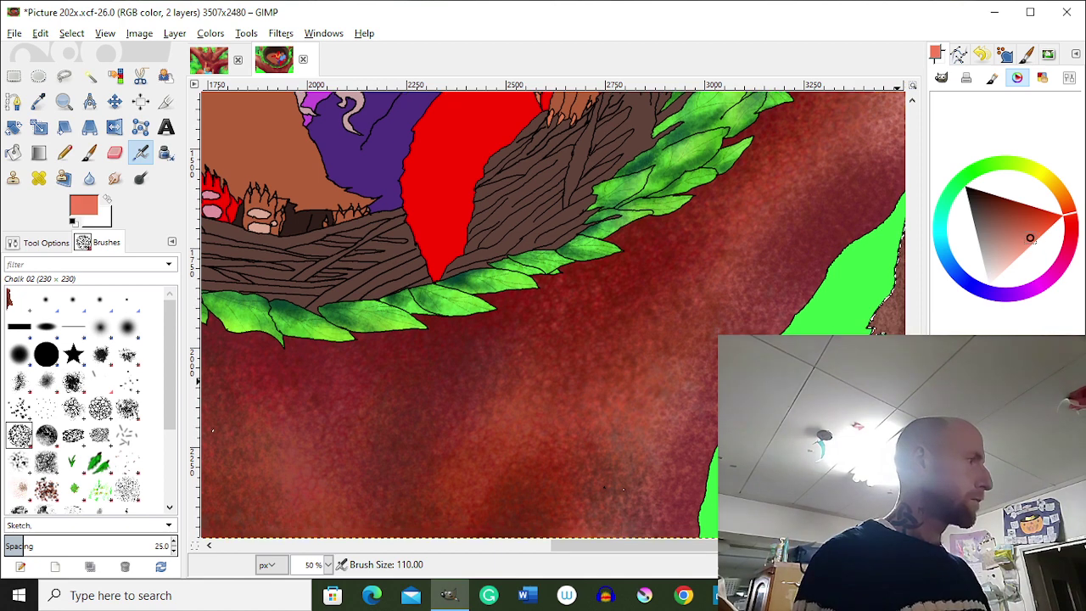
left_click(888, 333, "ctrl")
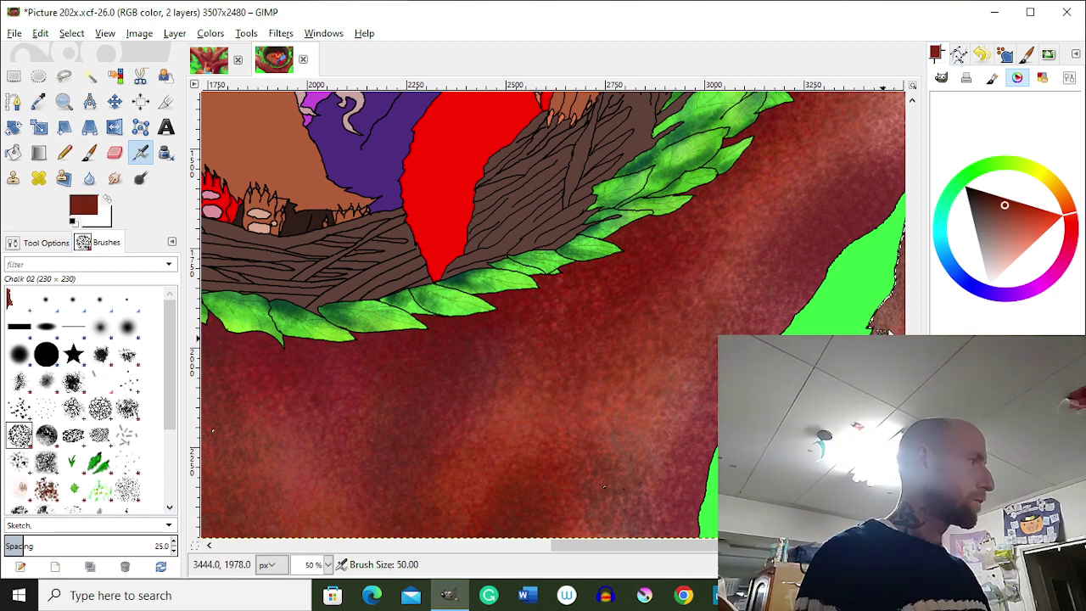
left_click(916, 349, "ctrl")
key("bracketleft")
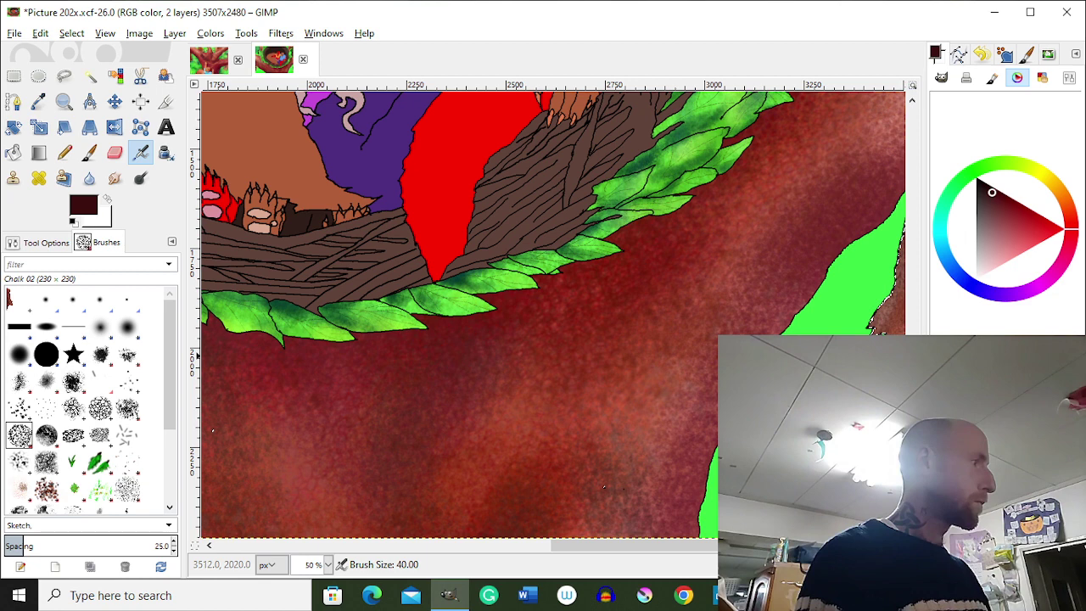
Speckle the lower-right trunk in salmon, reddish-brown and pale pink with the Galaxy (AP) brush at sizes 42 to 44, and choose Cell 01
left_click(1008, 209)
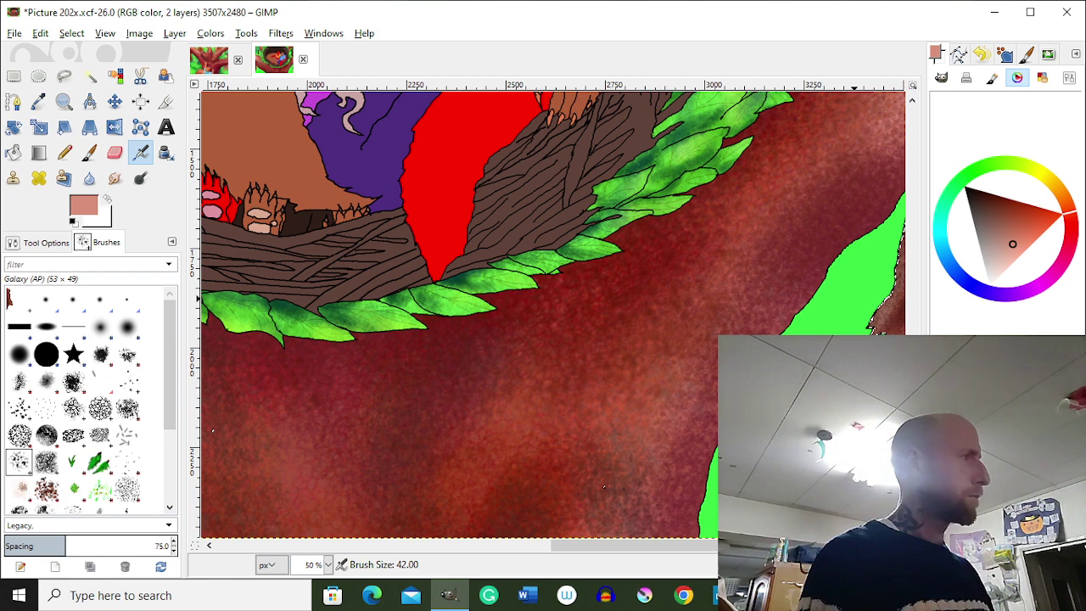
left_click(998, 206)
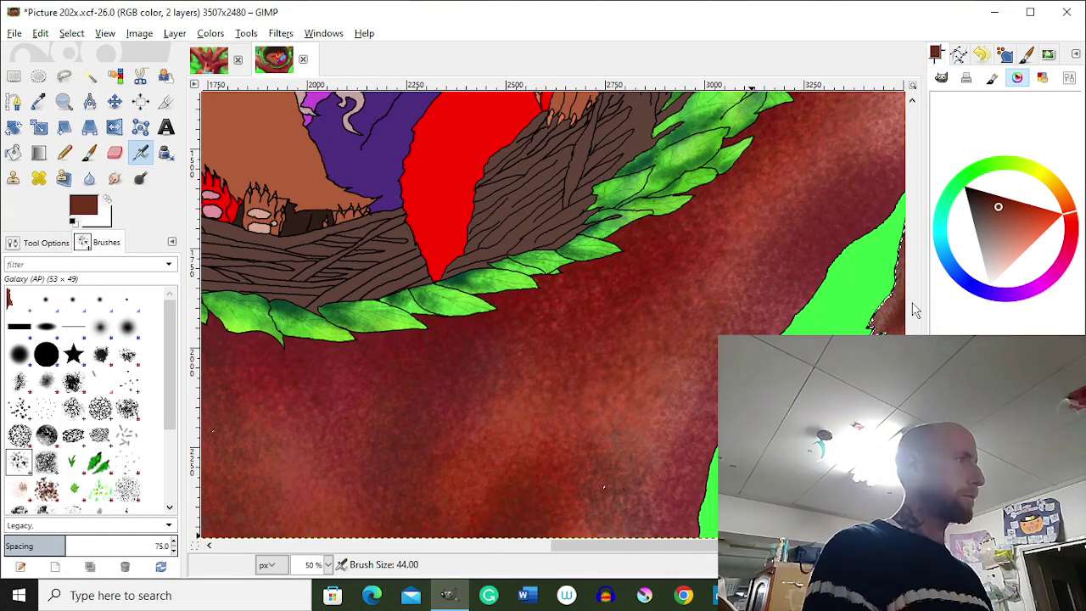
left_click(604, 487)
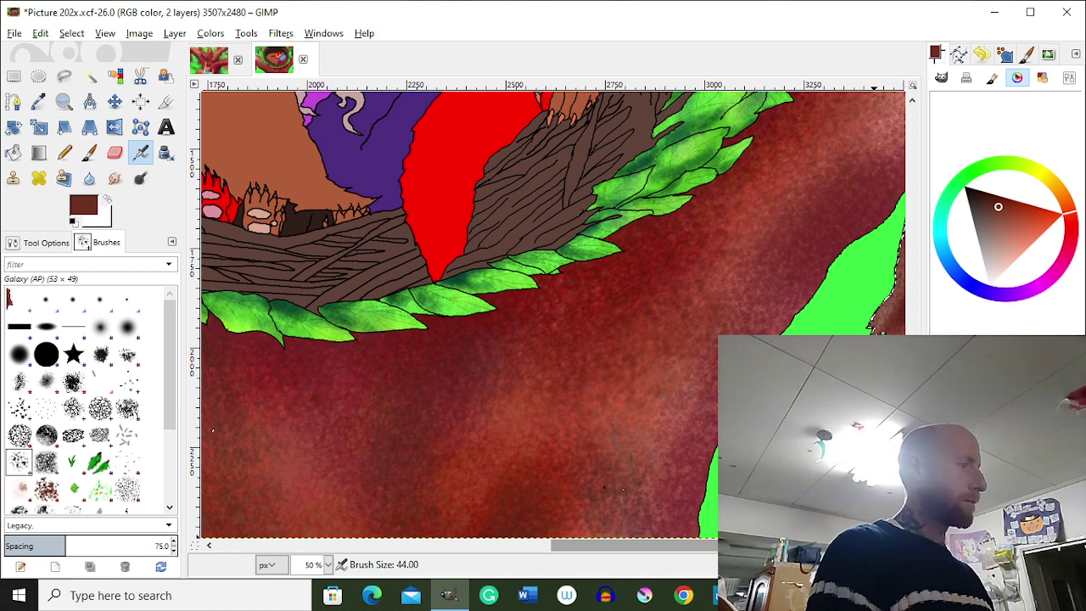
left_click(1002, 267)
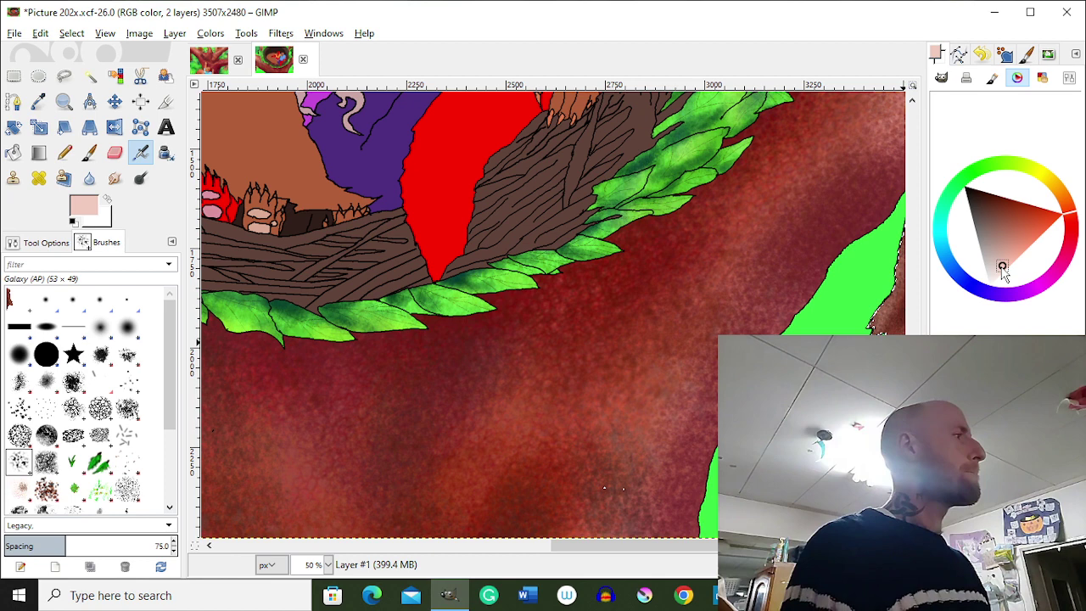
left_click(1035, 232)
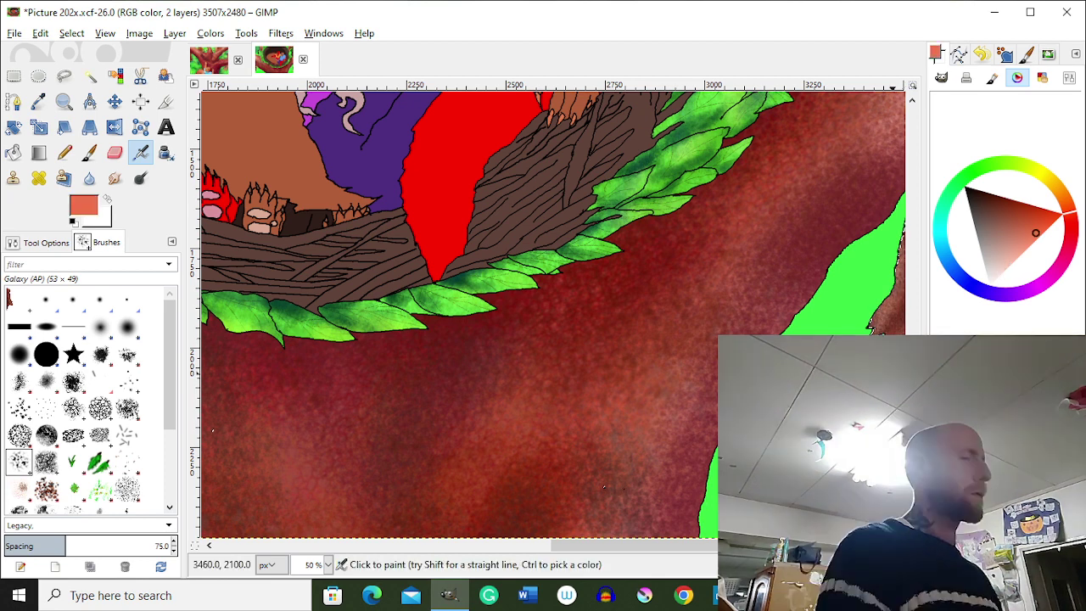
left_click(72, 408)
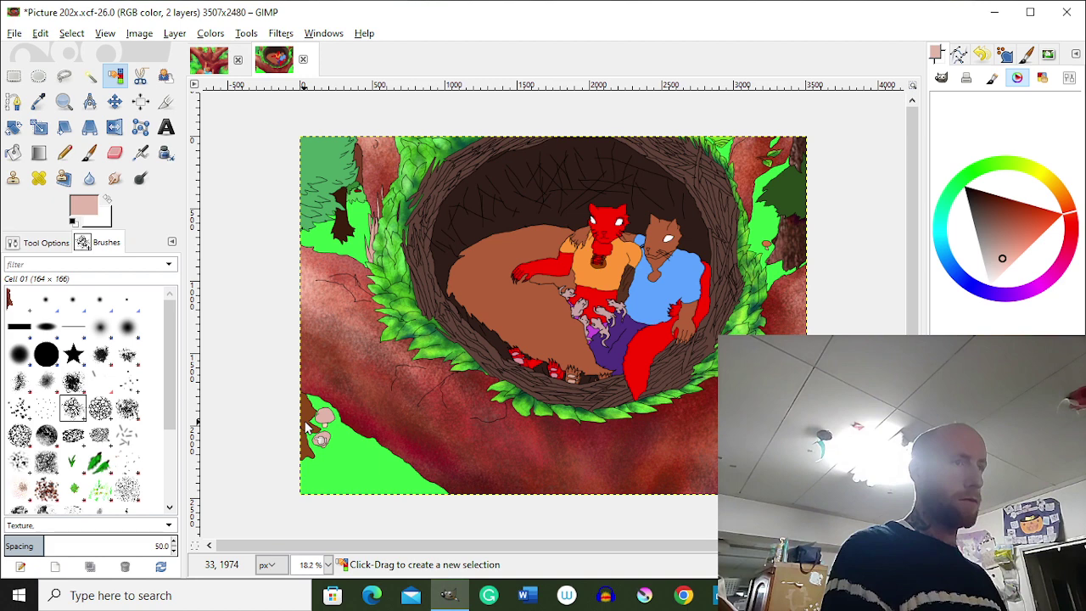
Sample the brown of the selected tree base beside the two mushrooms as the foreground color
scroll(308, 429, "up", 1, "ctrl")
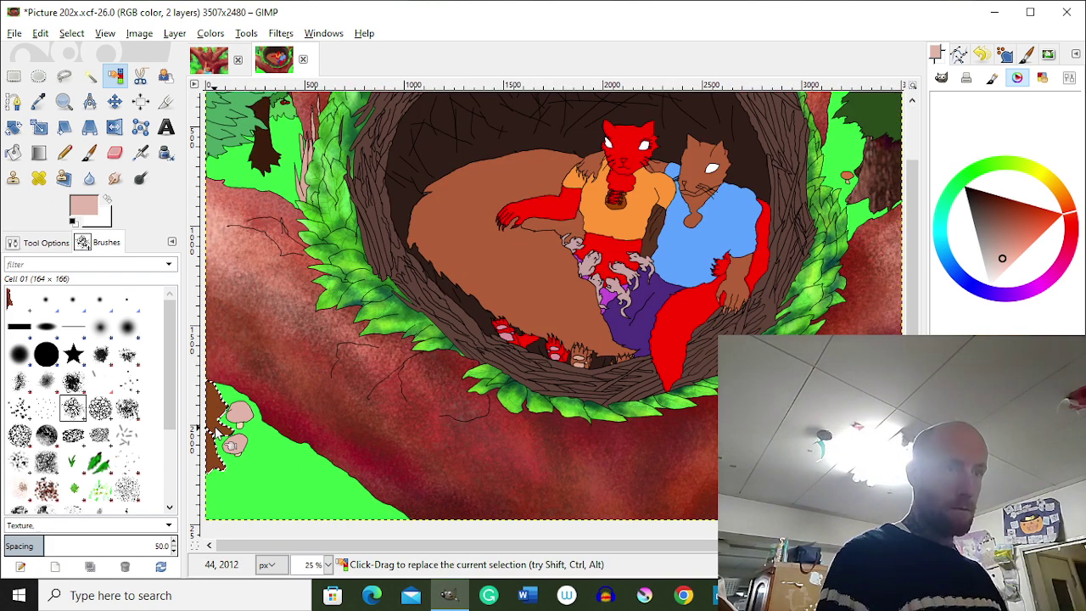
key("o")
left_click(800, 229)
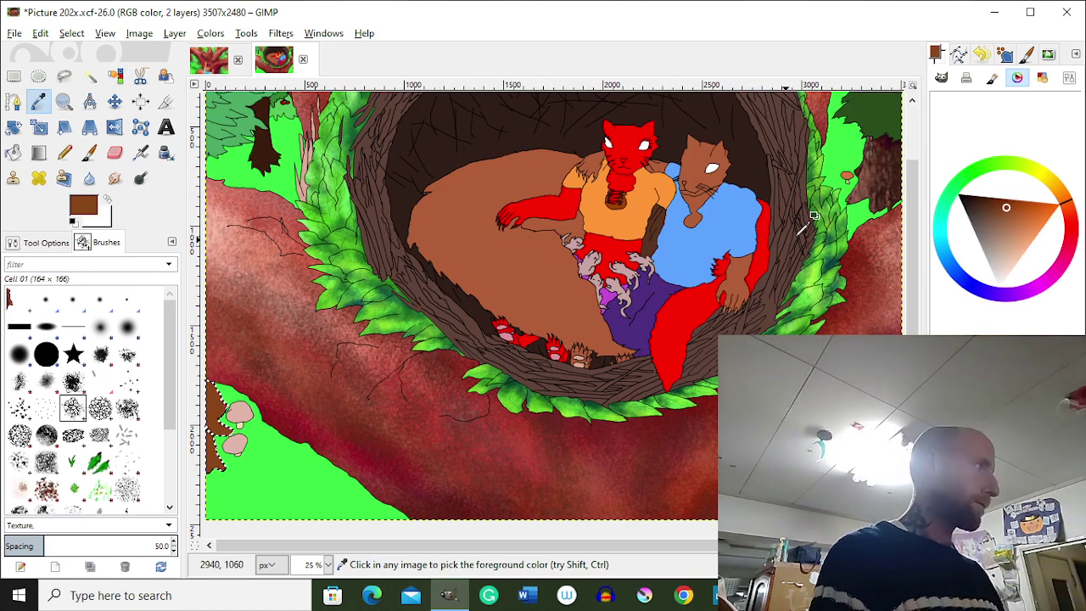
Texture the tree base beside the mushrooms in dark brown with the Cell 02 airbrush at size 244 and set a light peach foreground
left_click(100, 409)
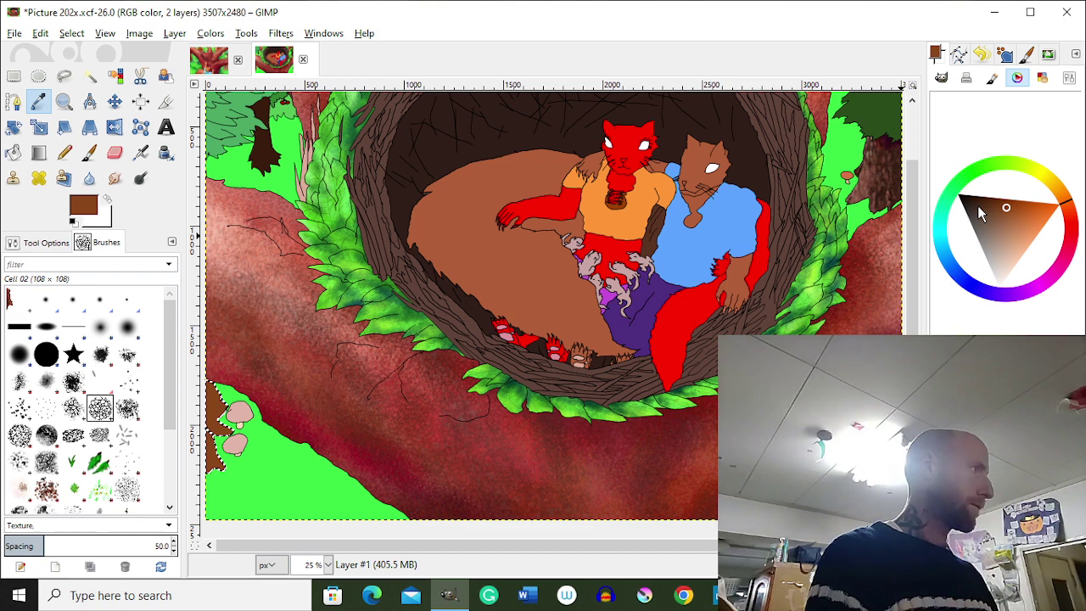
left_click(980, 203)
key("2")
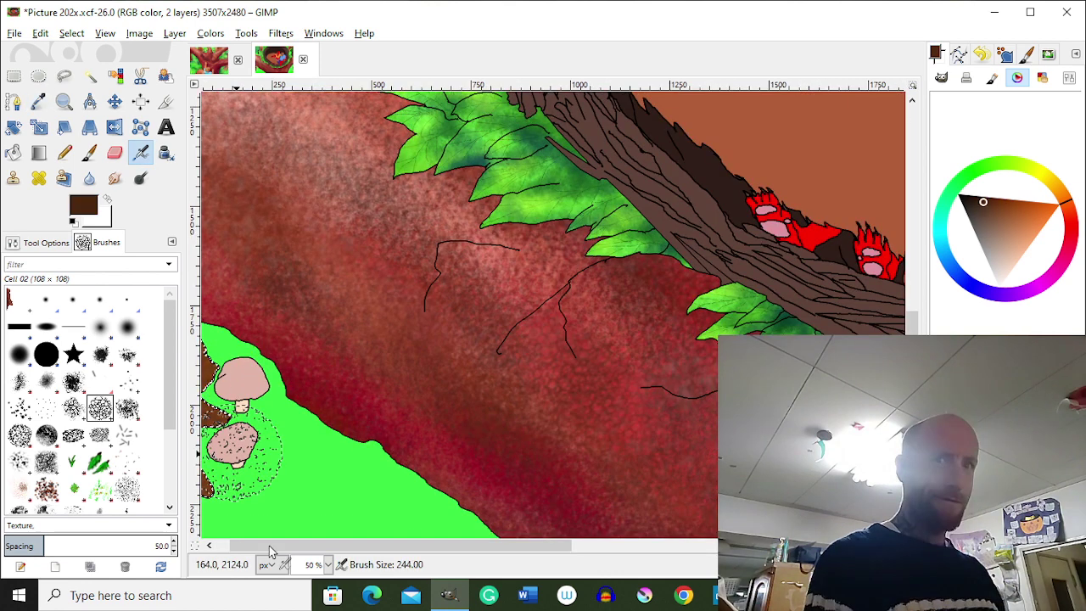
left_click(236, 442, "ctrl")
scroll(231, 454, "up", 1)
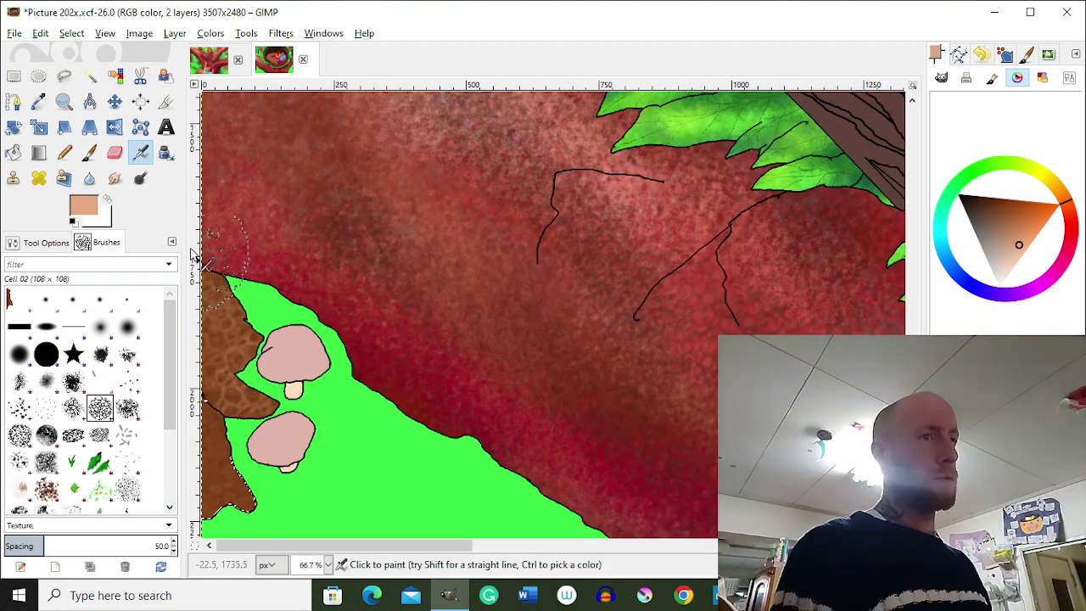
Choose the Cell 01 brush, set the airbrush to size 54 and sample a dark red from the large branch
key("comma")
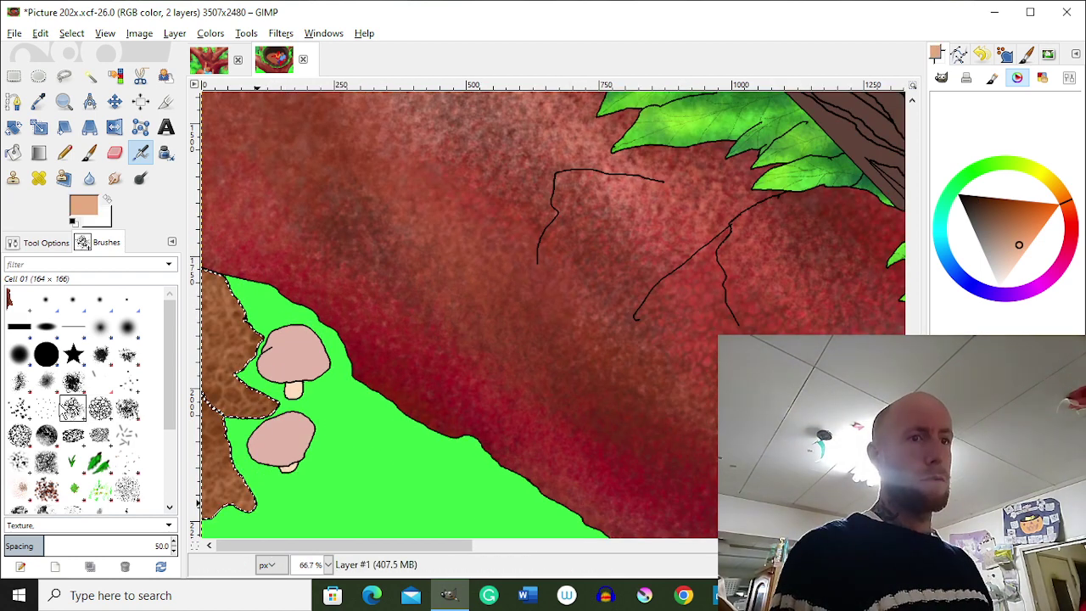
key("comma")
key("comma")
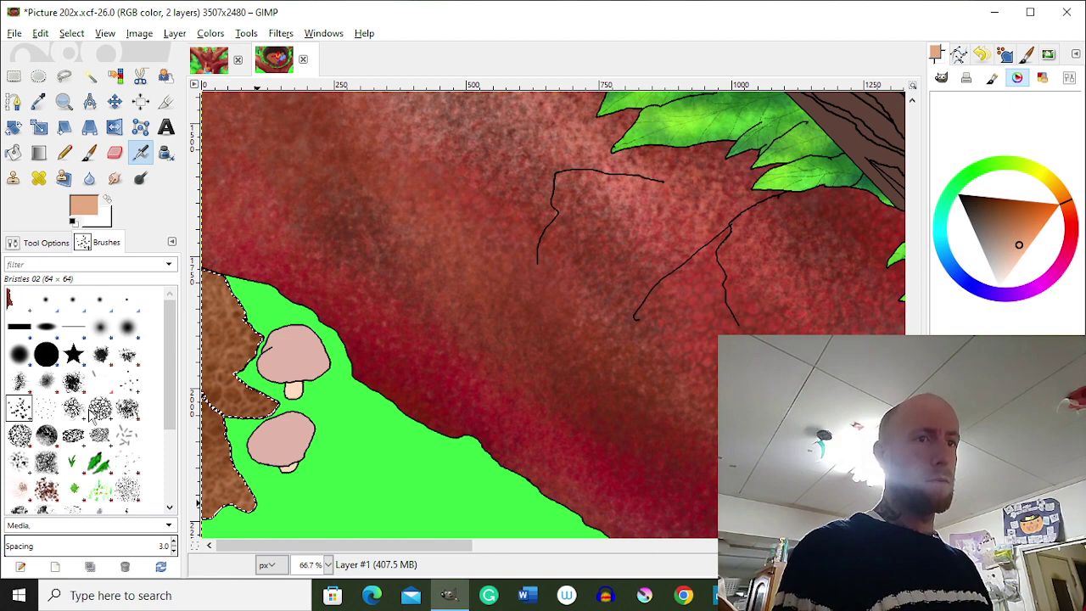
left_click(72, 409)
left_click(740, 257, "ctrl")
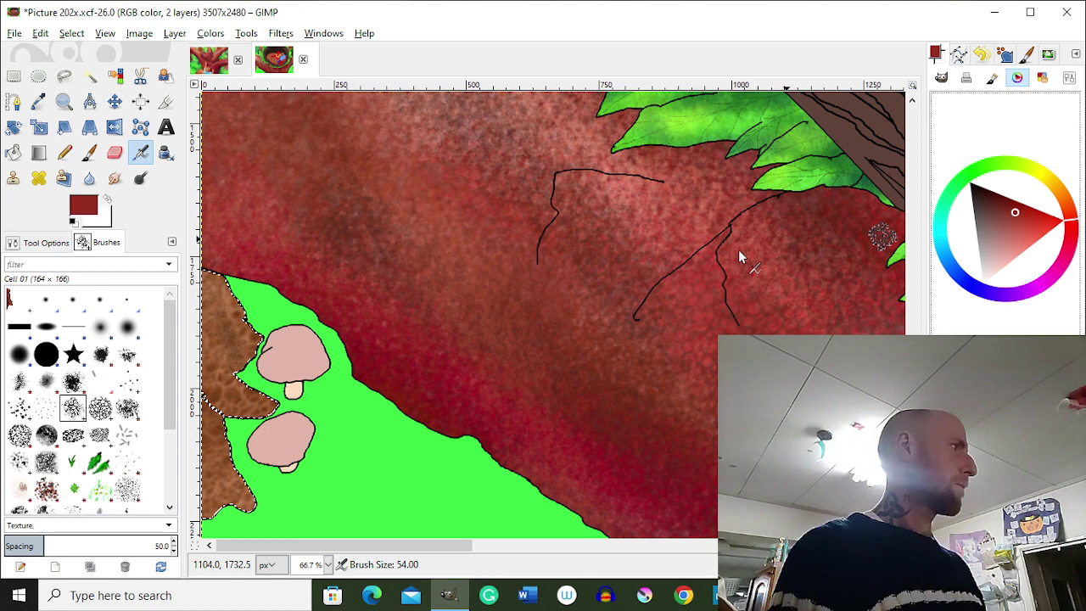
Shade the selected tree base beside the mushrooms in dark brown, salmon and pale peach with the Cell 01 airbrush
left_click(197, 462, "ctrl")
key("bracketright")
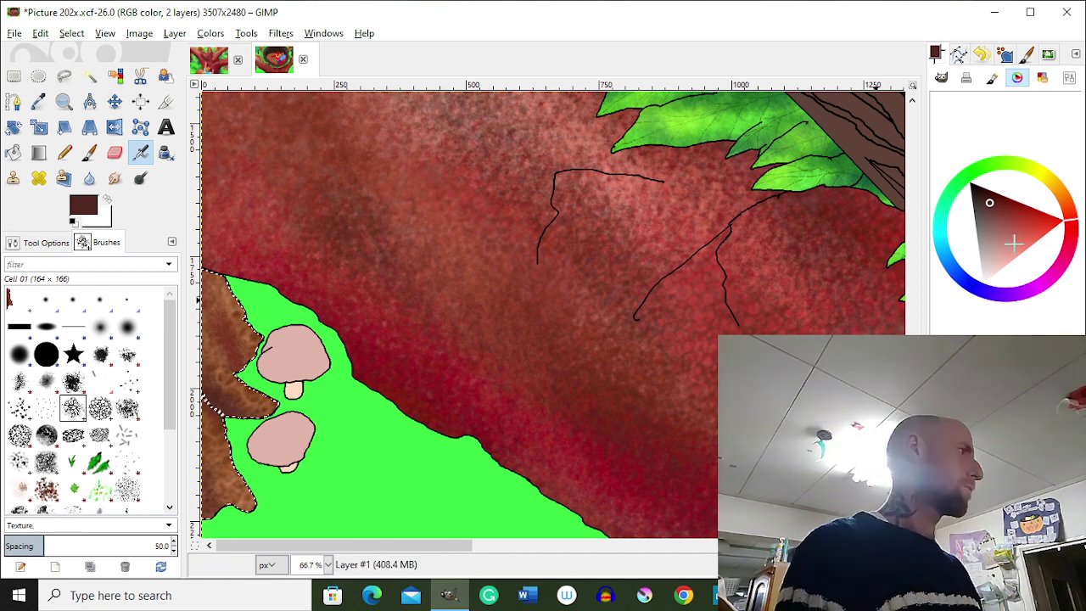
left_click(285, 441, "ctrl")
left_click_drag(280, 399, 314, 424)
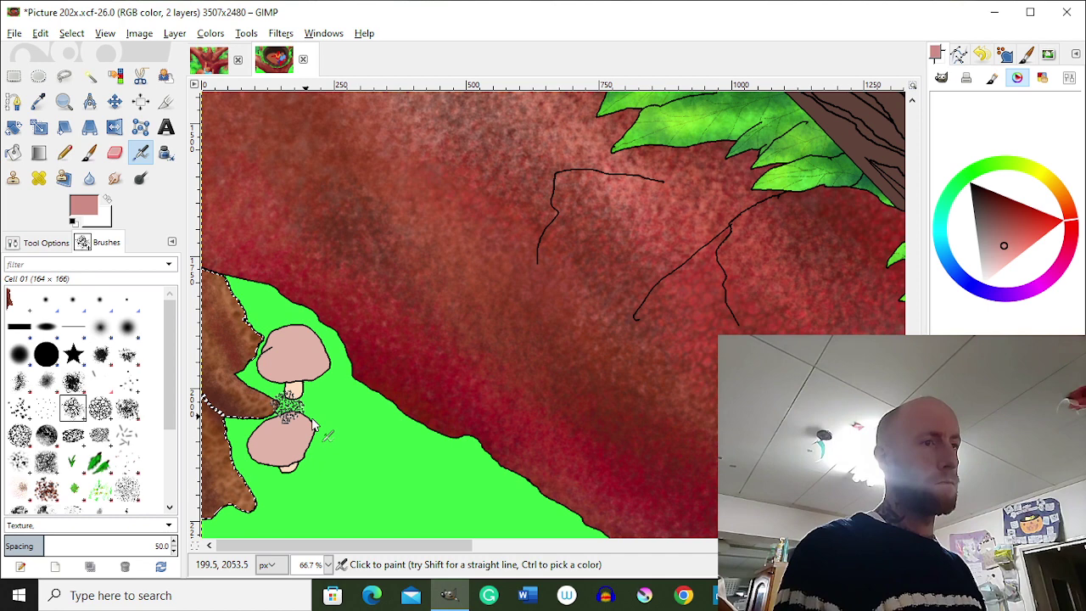
key("ctrl+z")
left_click(285, 446, "ctrl")
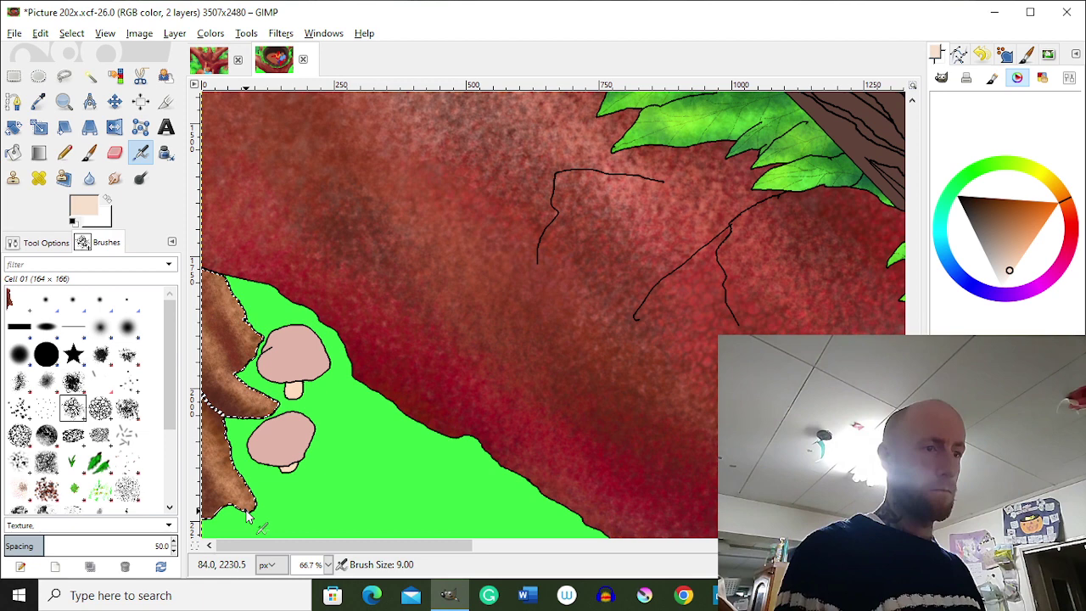
Tint the tree base beside the mushrooms in dark green, light green and pale yellow-green with the Cell 02 and Chalk 01 brushes at size 52
left_click(101, 409)
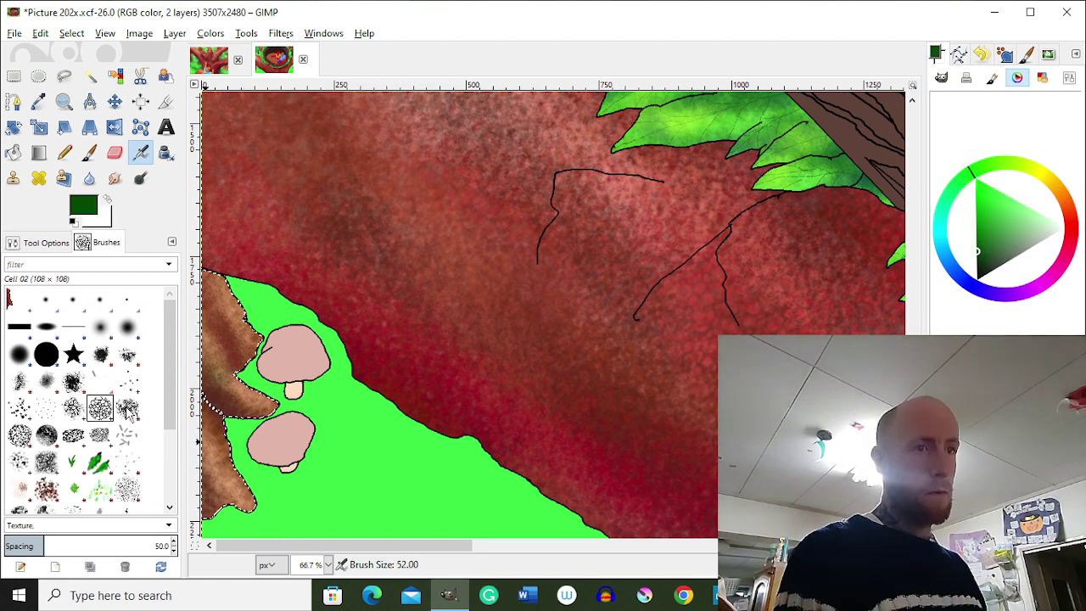
left_click(127, 410)
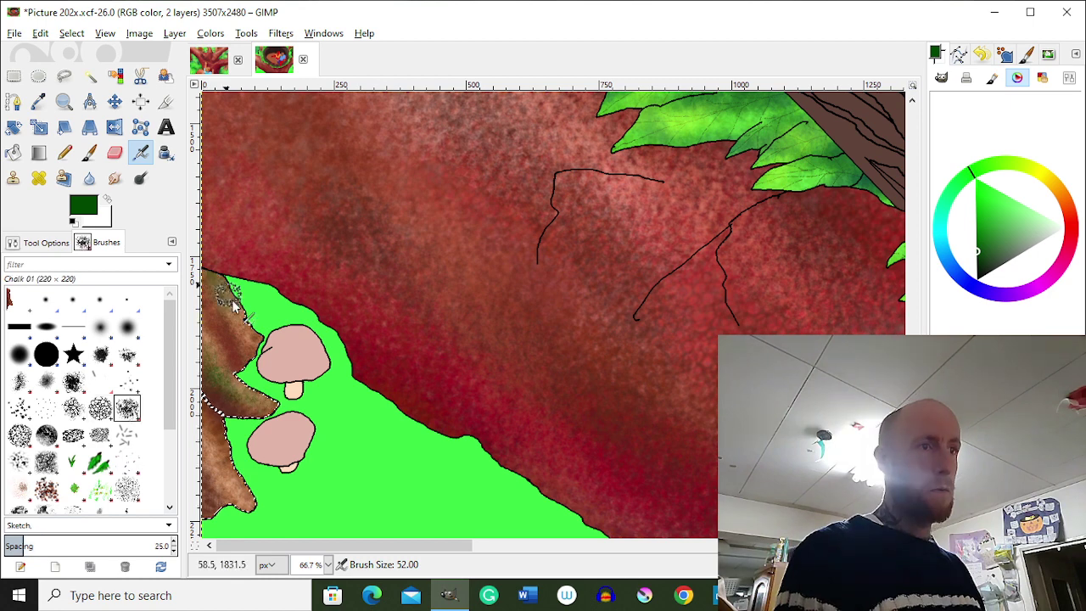
left_click(1028, 207)
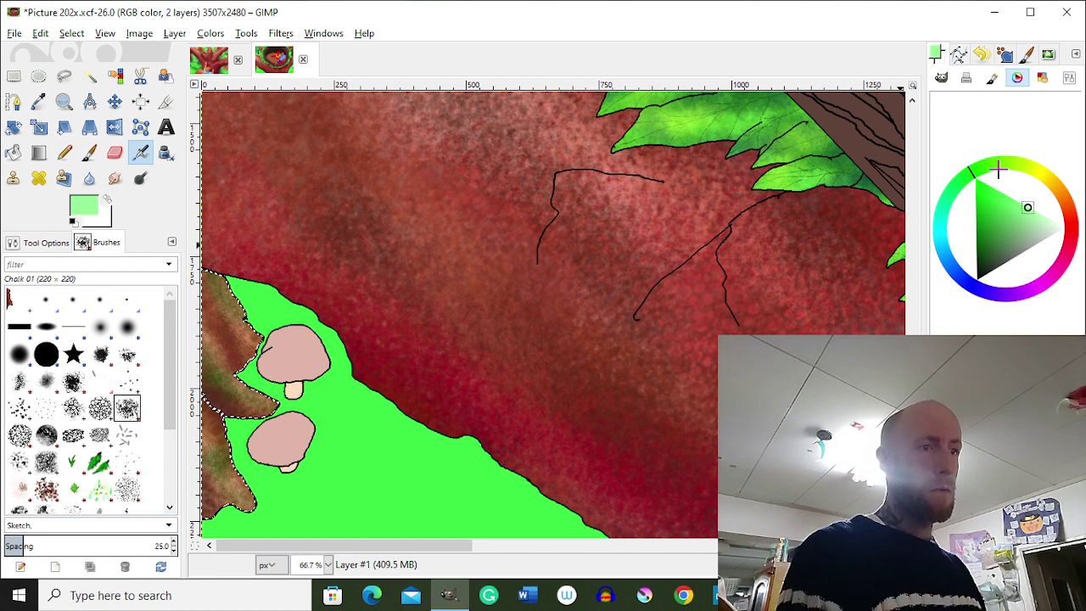
left_click_drag(999, 169, 1006, 163)
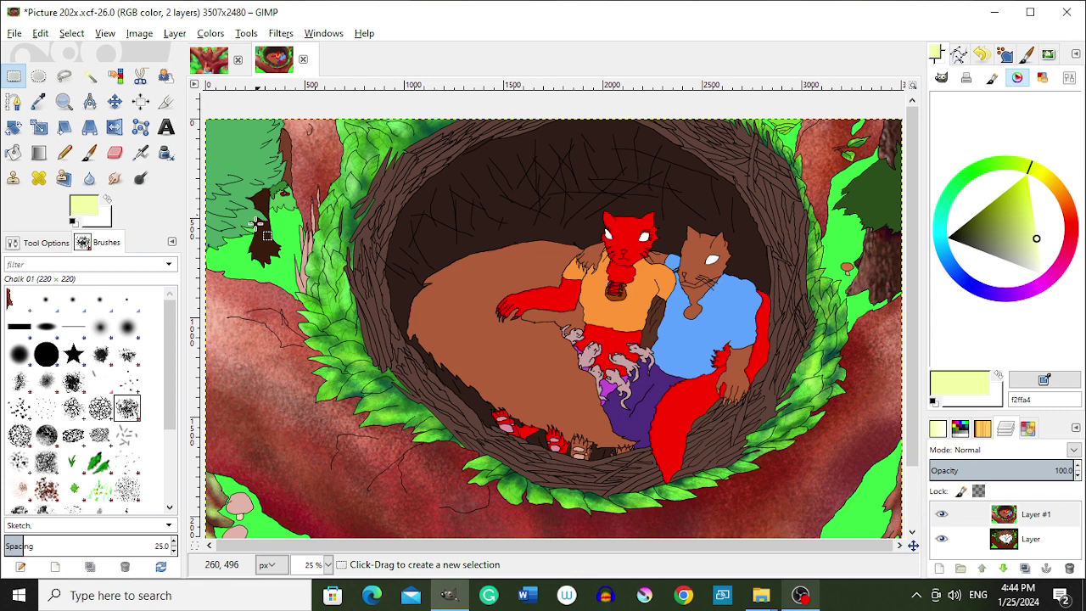
Select the small dark background trunk left of the nest and shade it in dark purple and wine red with the Chalk 03 brush
key("u")
left_click(255, 224)
scroll(255, 225, "up", 2)
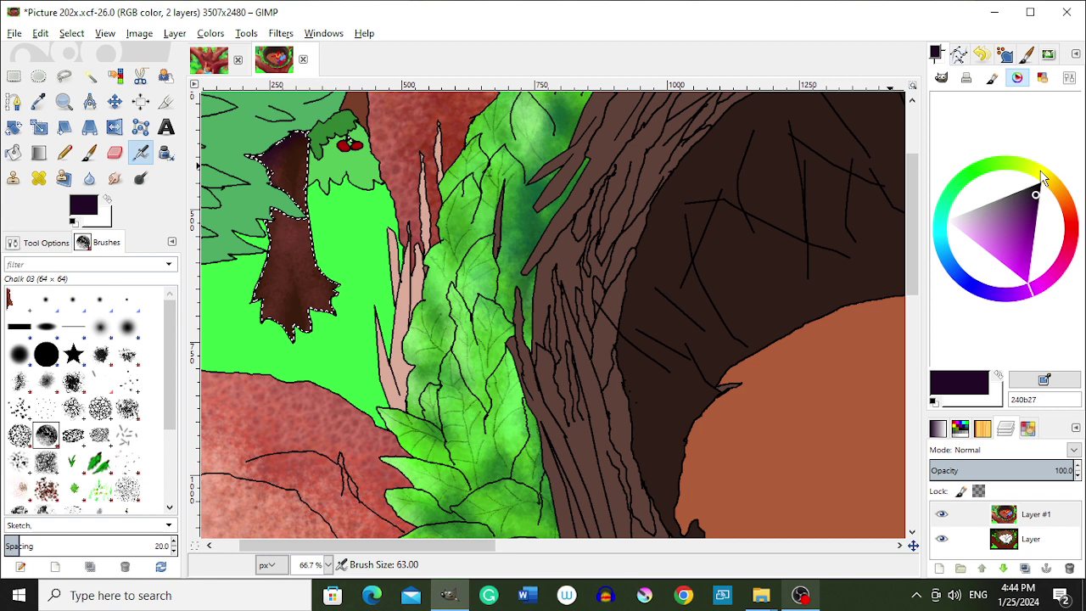
left_click(265, 292)
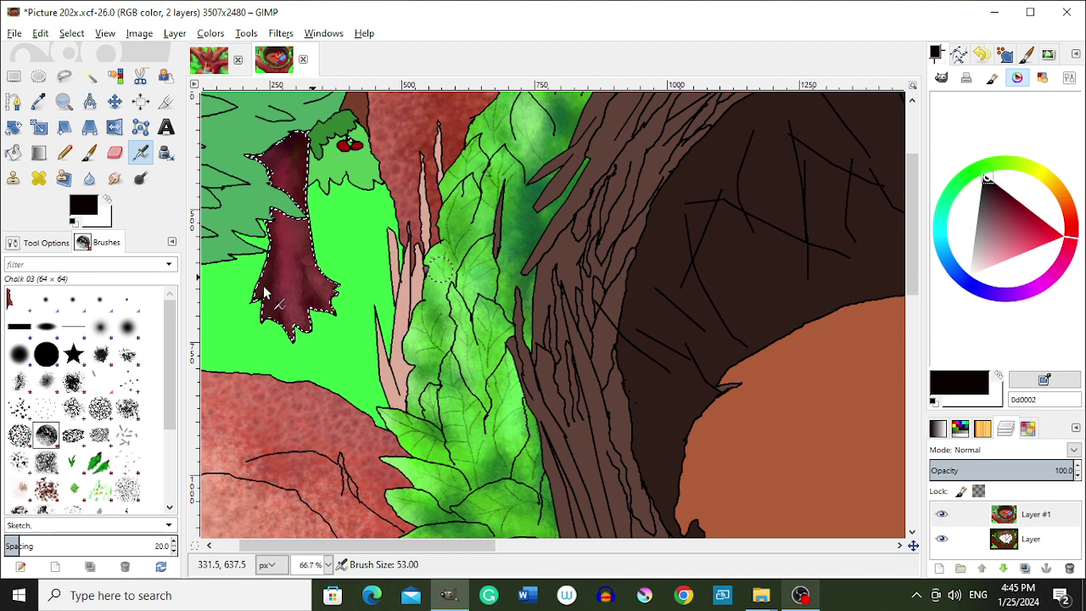
Draw near-black bark lines in color 0d0002 on the small background trunk with the Chalk 03 brush at size 13
key("bracketleft")
key("bracketleft")
key("bracketleft")
key("bracketleft")
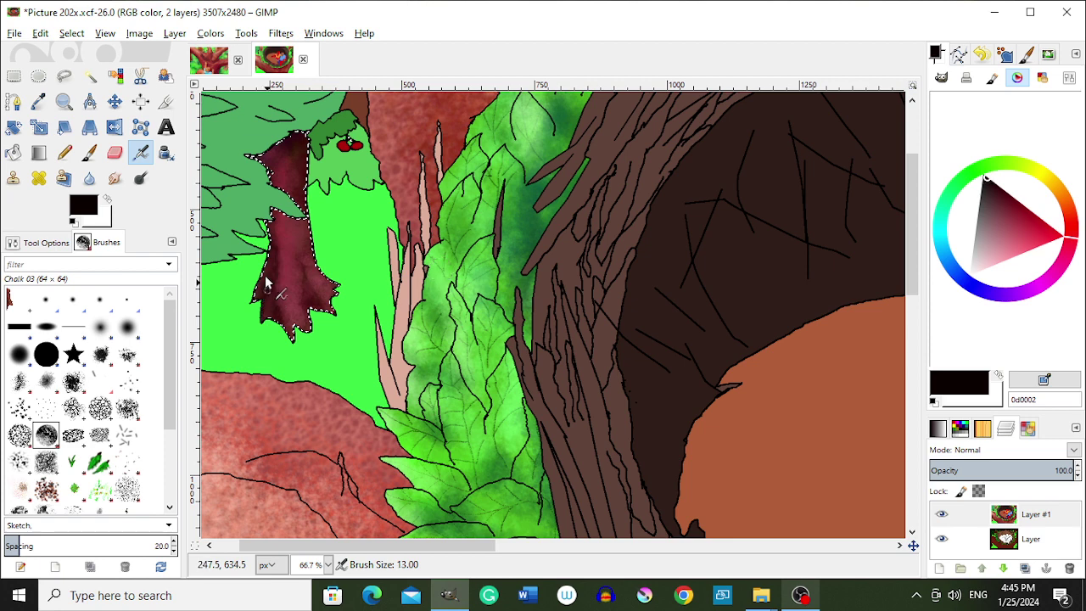
mouse_move(266, 283)
left_mouse_down()
mouse_move(309, 314)
mouse_move(290, 229)
left_mouse_up()
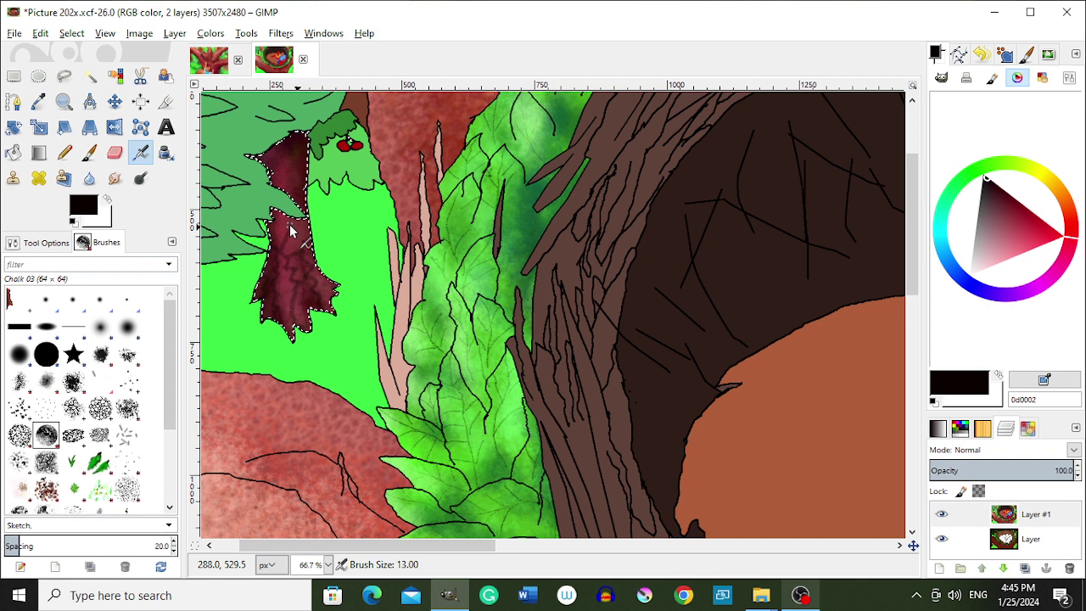
Texture the small background trunk in crimson a72334, pink and near-black with the Charcoal 01 brush
left_click(1023, 220)
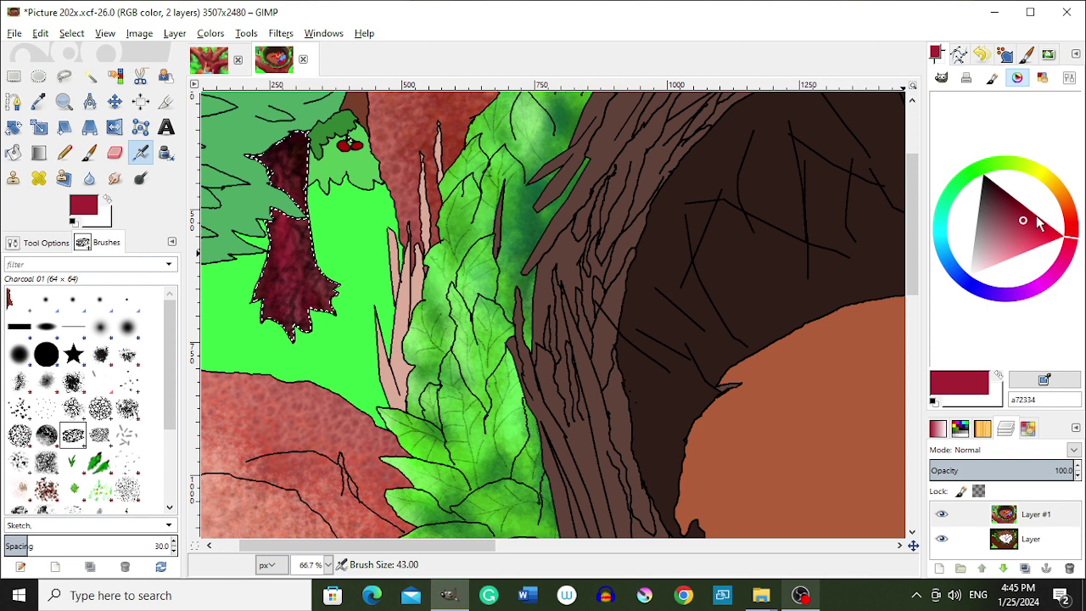
left_click(988, 182)
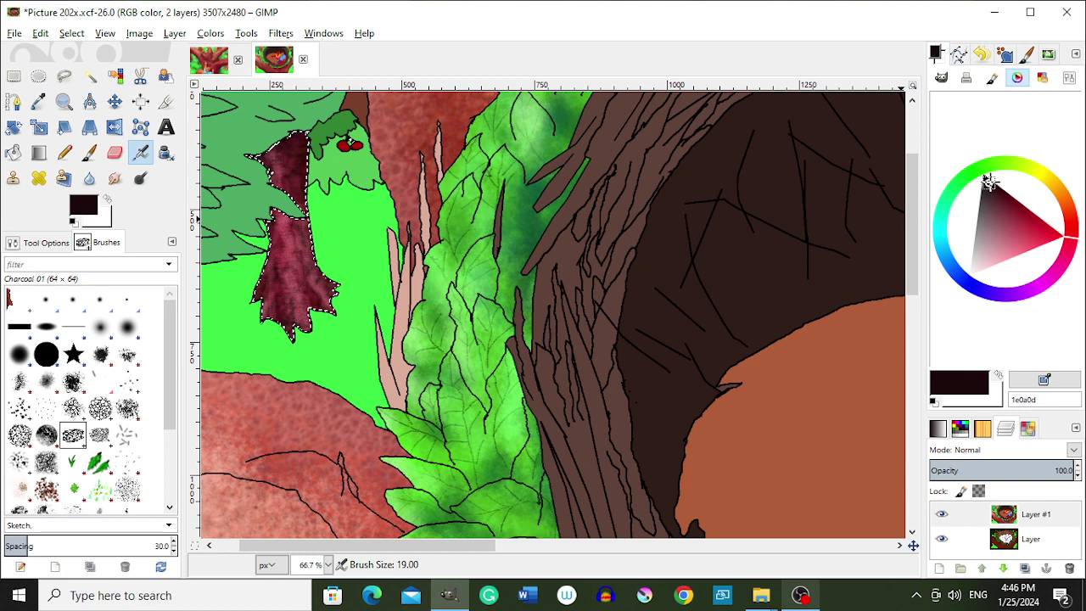
left_click_drag(302, 306, 320, 333)
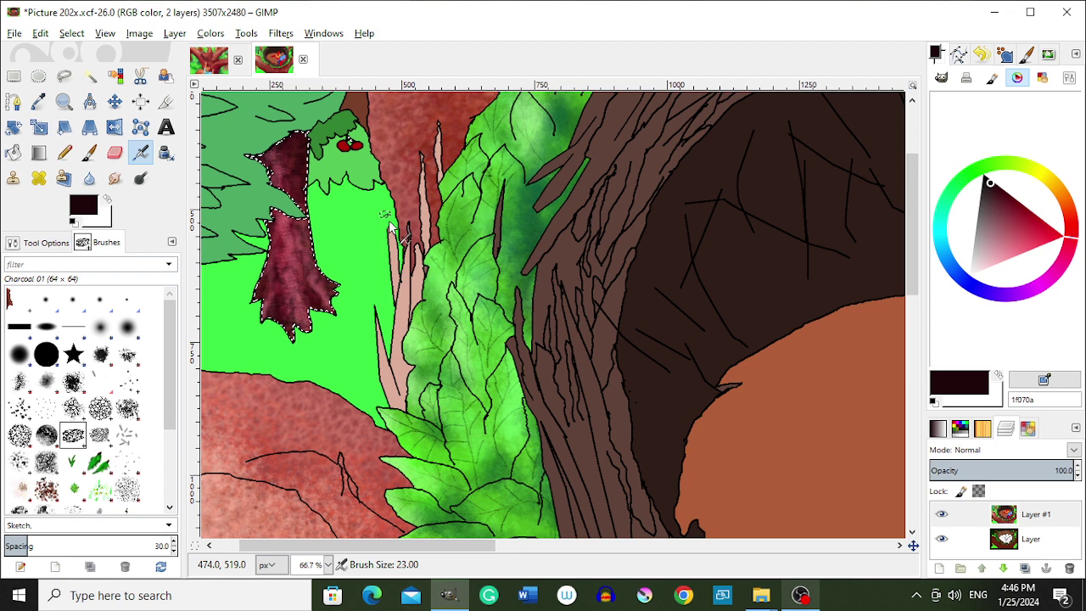
Select the narrow brown trunk beside the pine foliage and shade it in dark brown and rosy tones with the Charcoal 01 brush
key("o")
key("1")
left_click(323, 167)
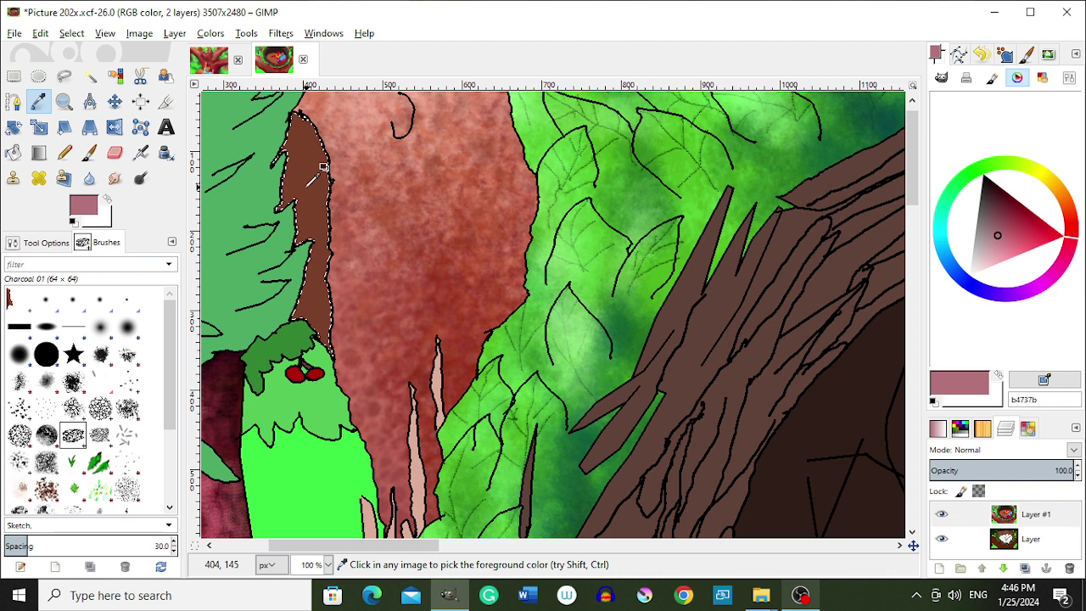
key("k")
left_click_drag(323, 166, 293, 204)
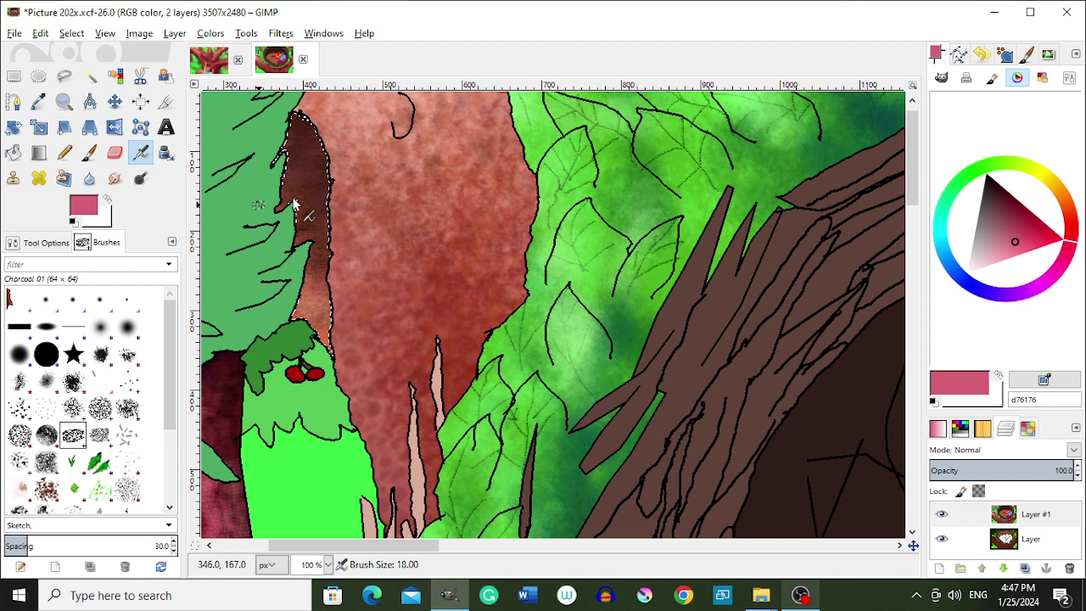
left_click(293, 203)
scroll(419, 240, "down", 3)
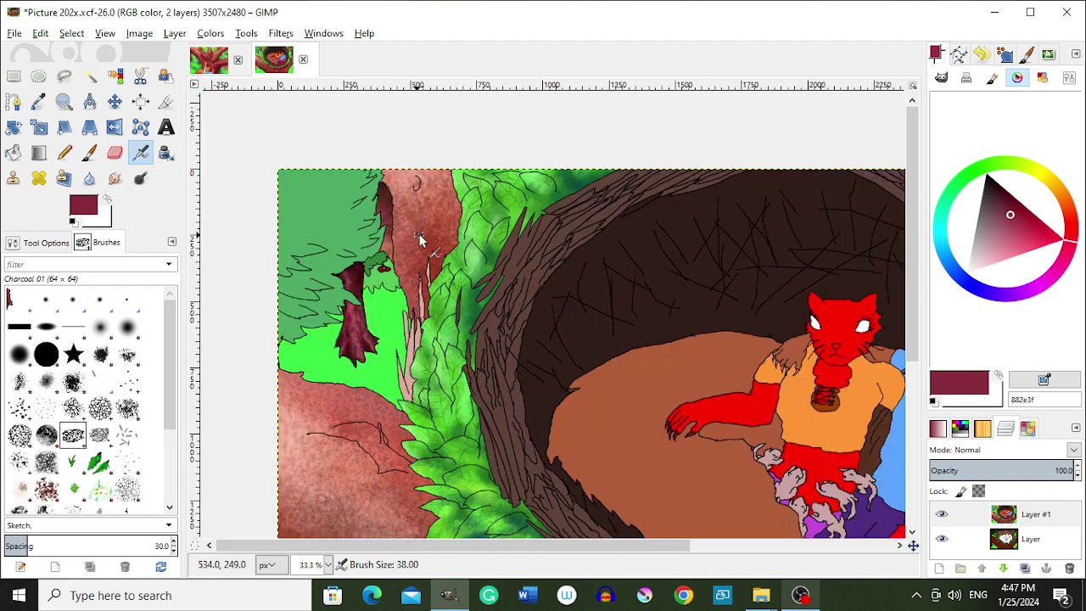
Select the pale bark spikes beside the leaf ring and shade them in light peach and brown with the Acrylic 05 brush
key("r")
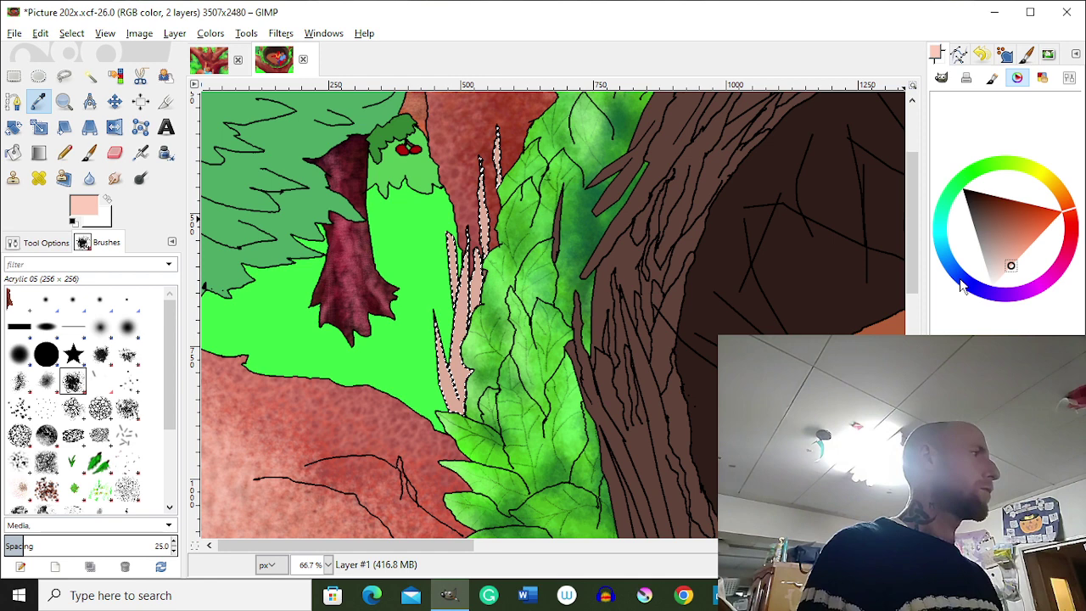
key("o")
left_click(721, 316)
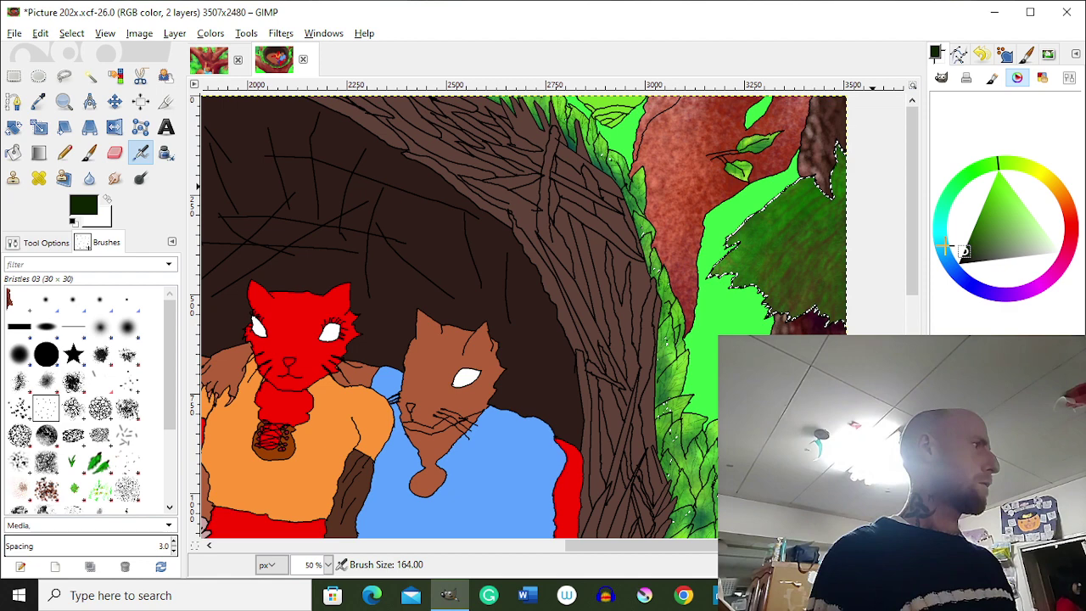
Stroke the selected dark foliage right of the nest in muted green and emerald green with the Bristles 03 airbrush at size 94
left_click(1010, 240)
left_click_drag(746, 238, 772, 323)
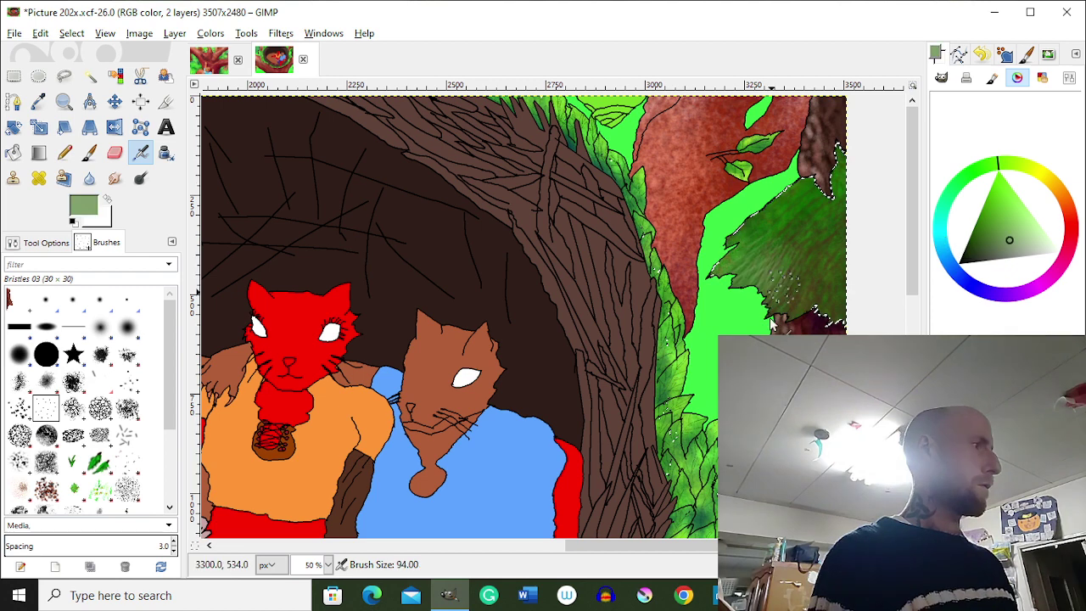
left_click(950, 187)
left_click(984, 252)
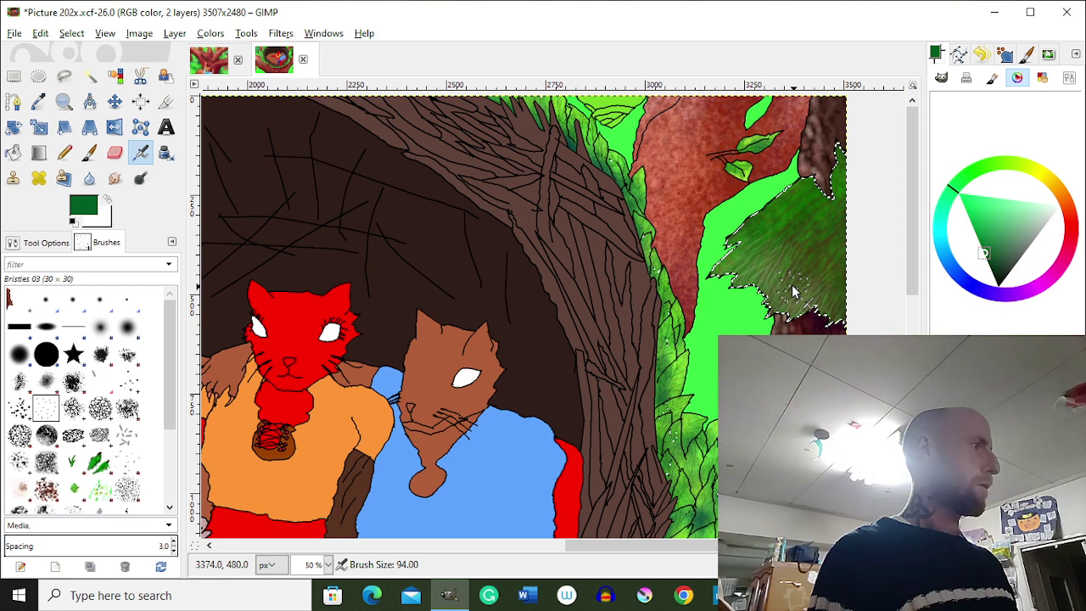
Add dark green 004101 and bright green 36c338 bristle strokes to the foliage right of the nest
left_click(778, 291, "ctrl")
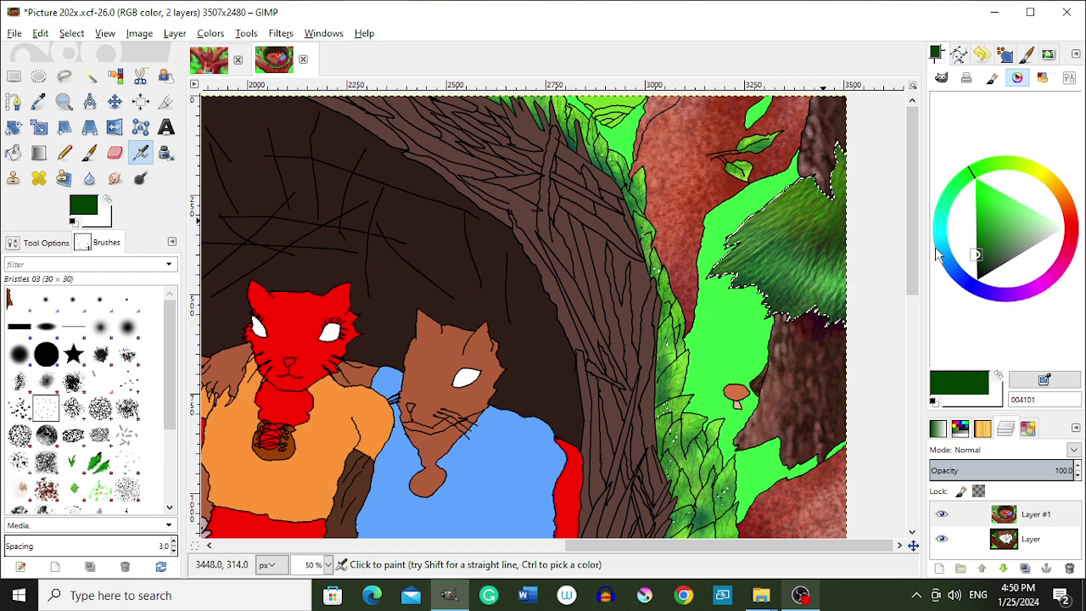
left_click(771, 202, "ctrl")
mouse_move(827, 161)
left_mouse_down()
mouse_move(772, 204)
mouse_move(849, 158)
left_mouse_up()
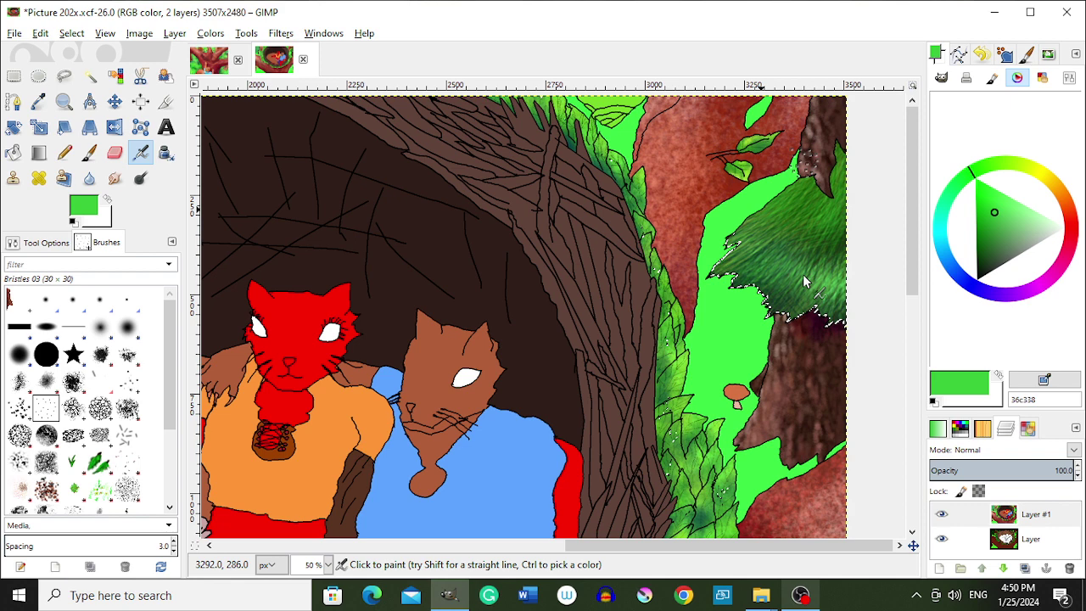
Select the pine foliage left of the nest and airbrush light green a6f47a highlights along its branches with the Acrylic 01 brush
key("u")
key("minus")
key("minus")
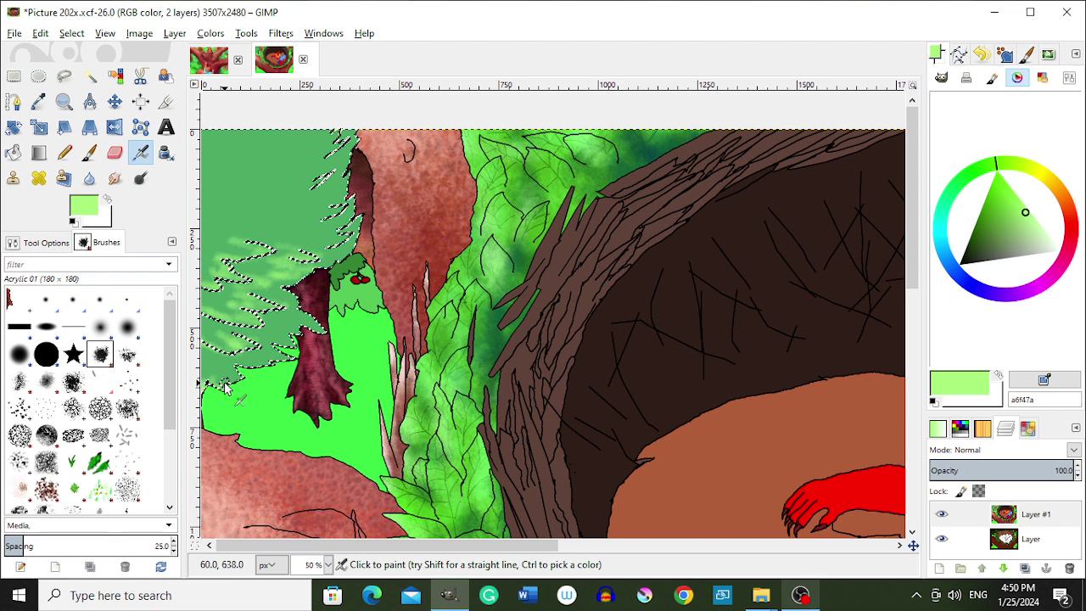
left_click_drag(225, 386, 362, 219)
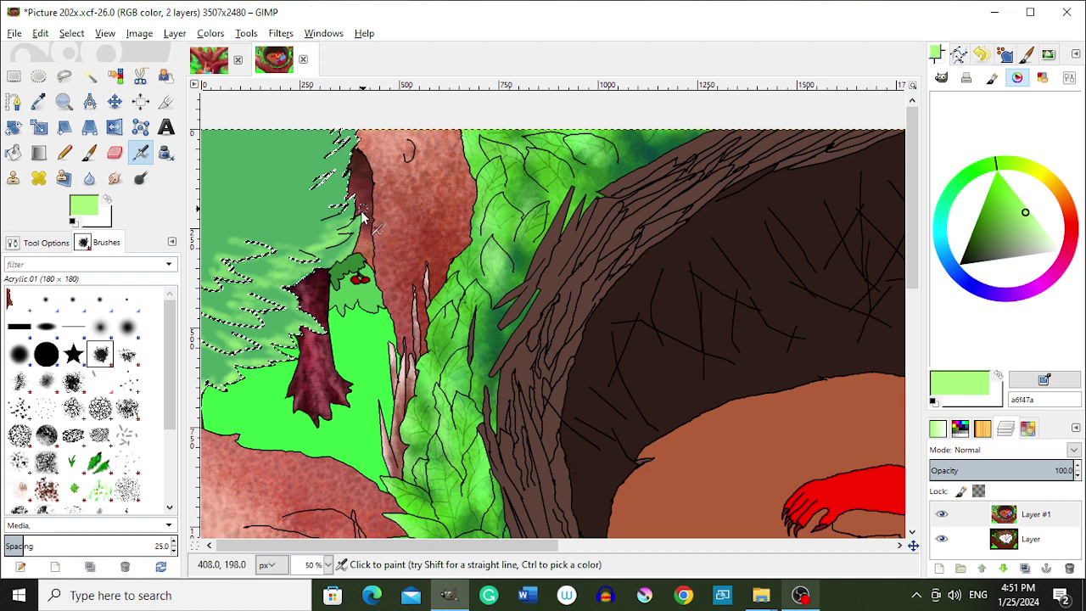
mouse_move(362, 219)
left_mouse_down()
mouse_move(313, 186)
mouse_move(347, 169)
left_mouse_up()
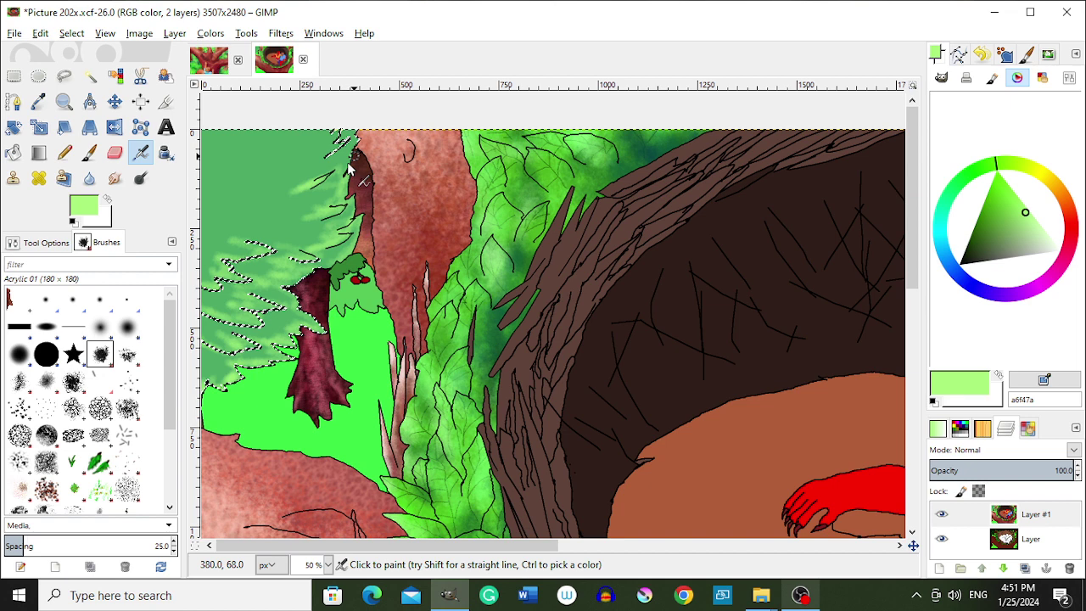
left_click_drag(347, 167, 253, 200)
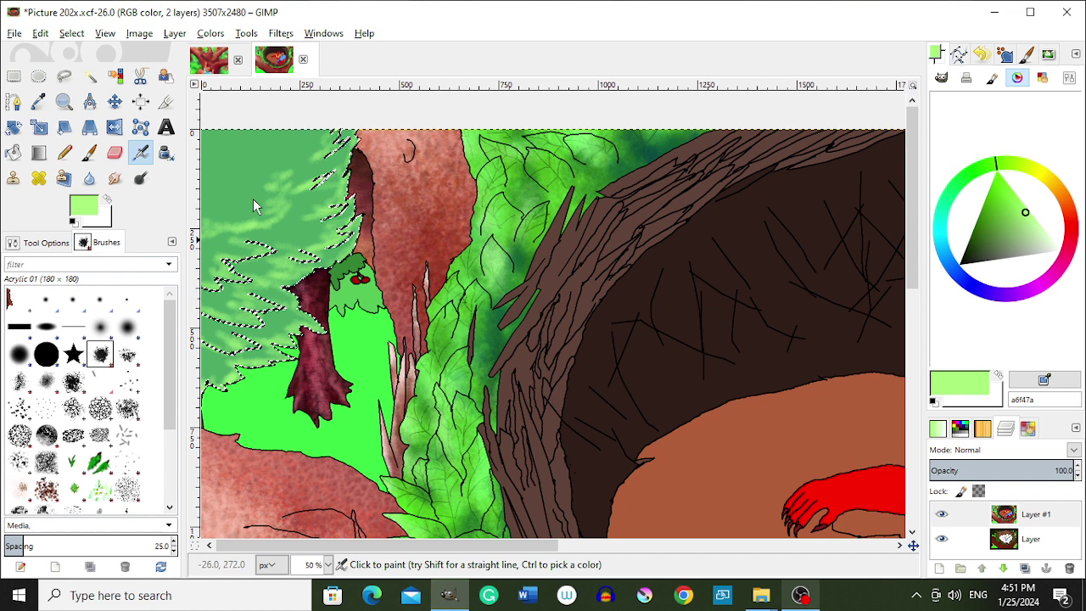
Layer dark blue 184967, turquoise and light green strokes over the pine foliage with the Acrylic 01 brush
left_click(327, 256, "ctrl")
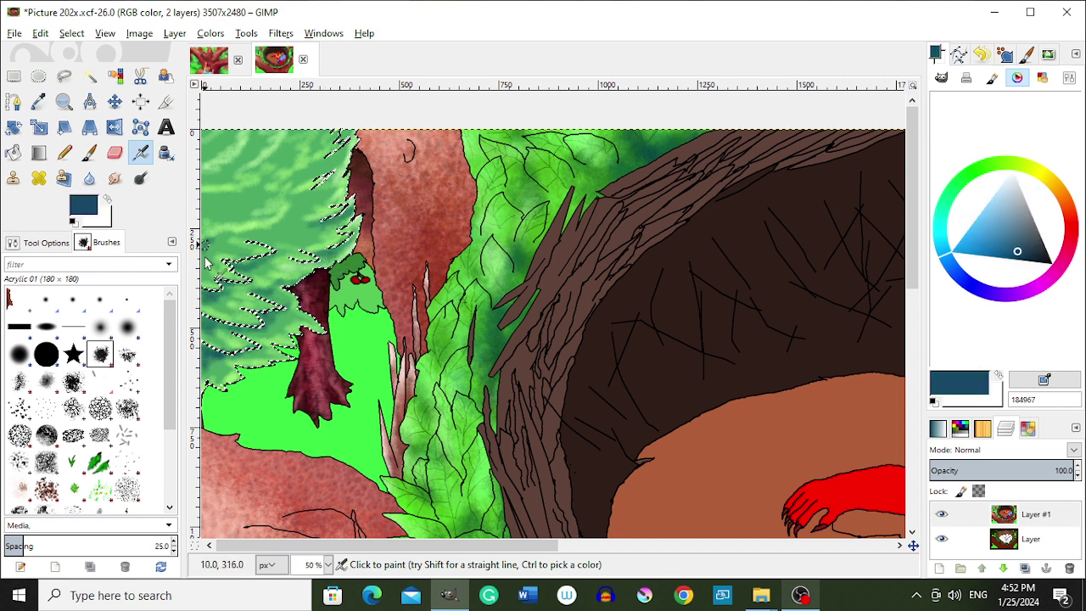
left_click_drag(206, 263, 266, 240)
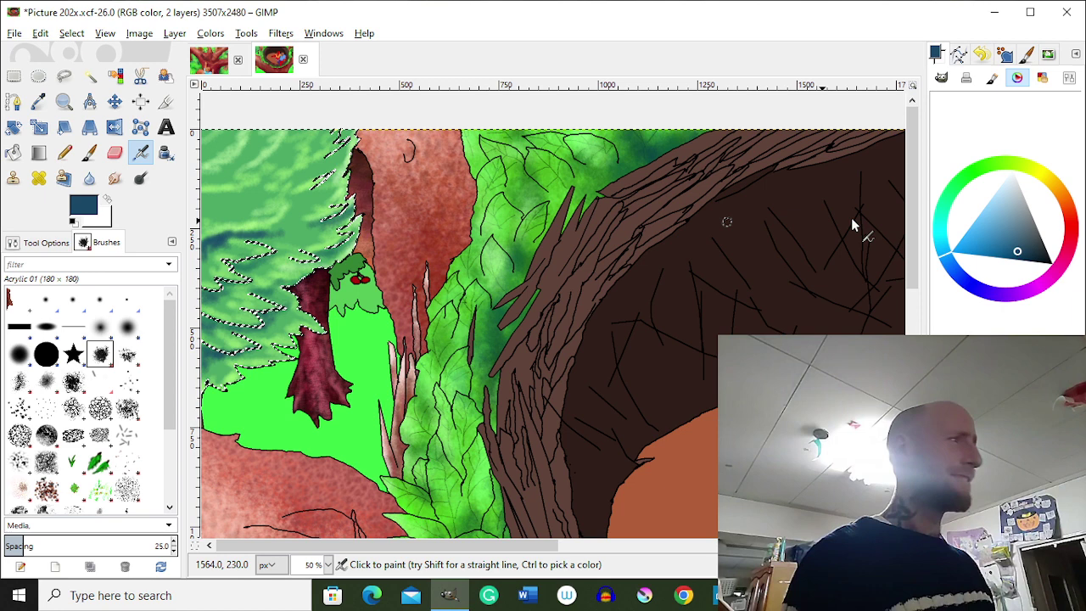
left_click(274, 166, "ctrl")
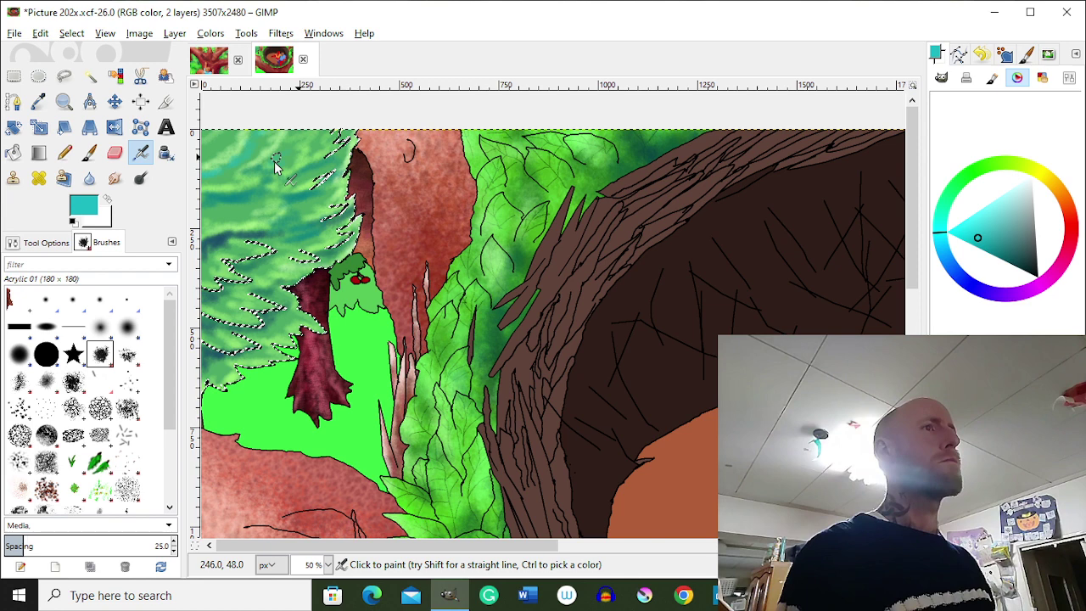
left_click(204, 175, "ctrl")
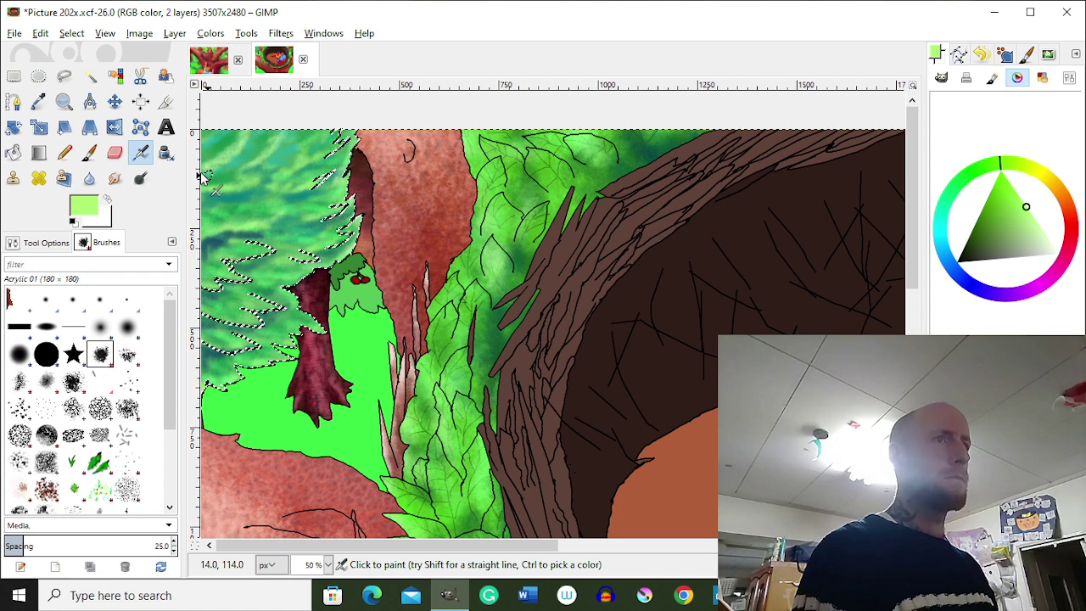
Shade the two red berries beside the pine with Acrylic 01, adding dark red shadows at size 11 and white highlights at size 5
scroll(292, 146, "down", 1)
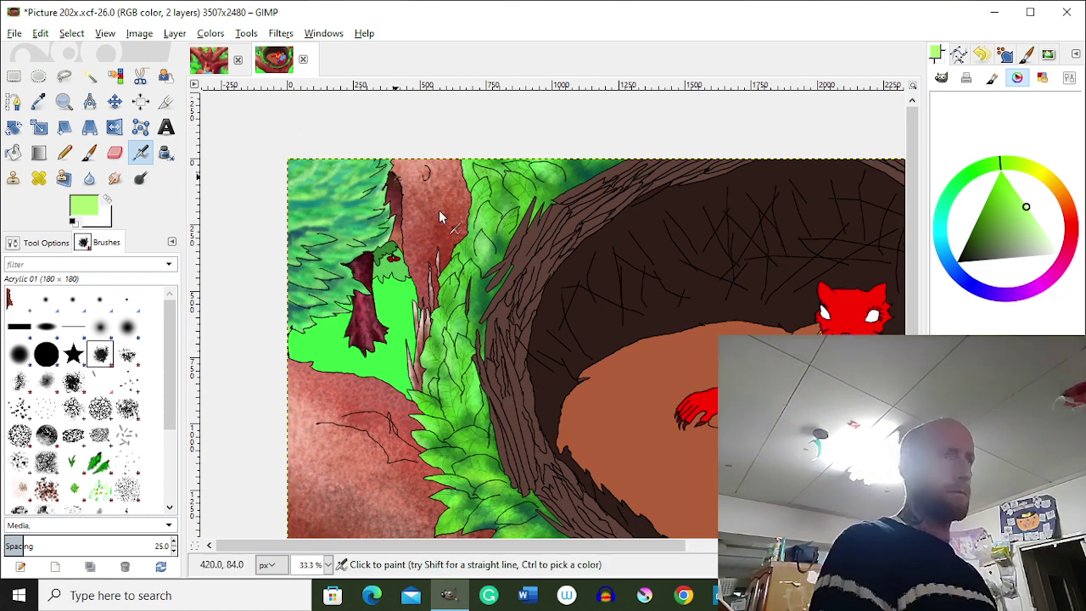
scroll(439, 209, "down", 1)
key("r")
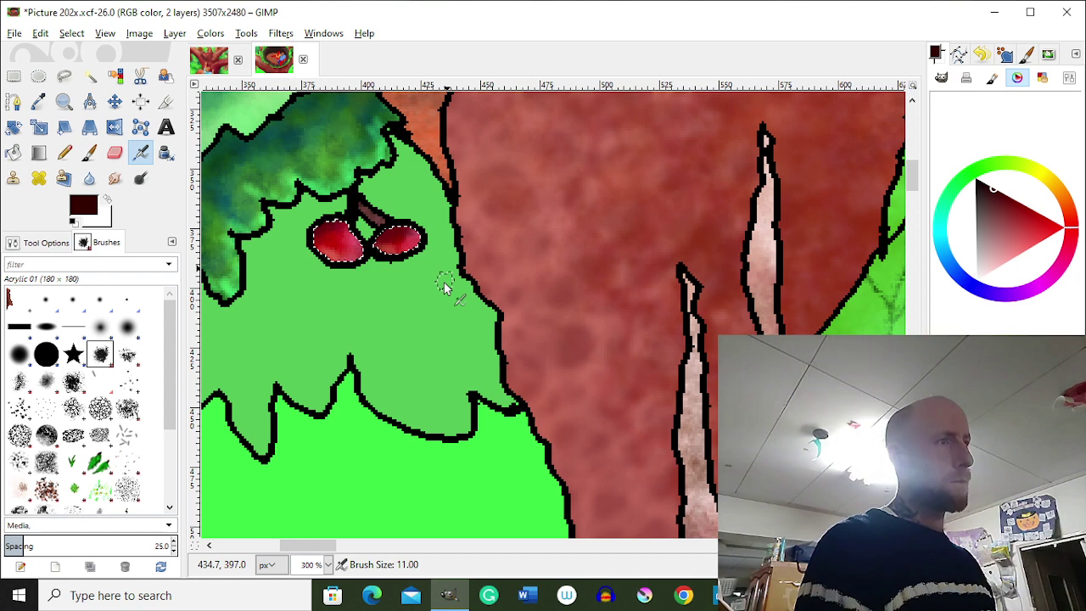
scroll(444, 287, "up", 2)
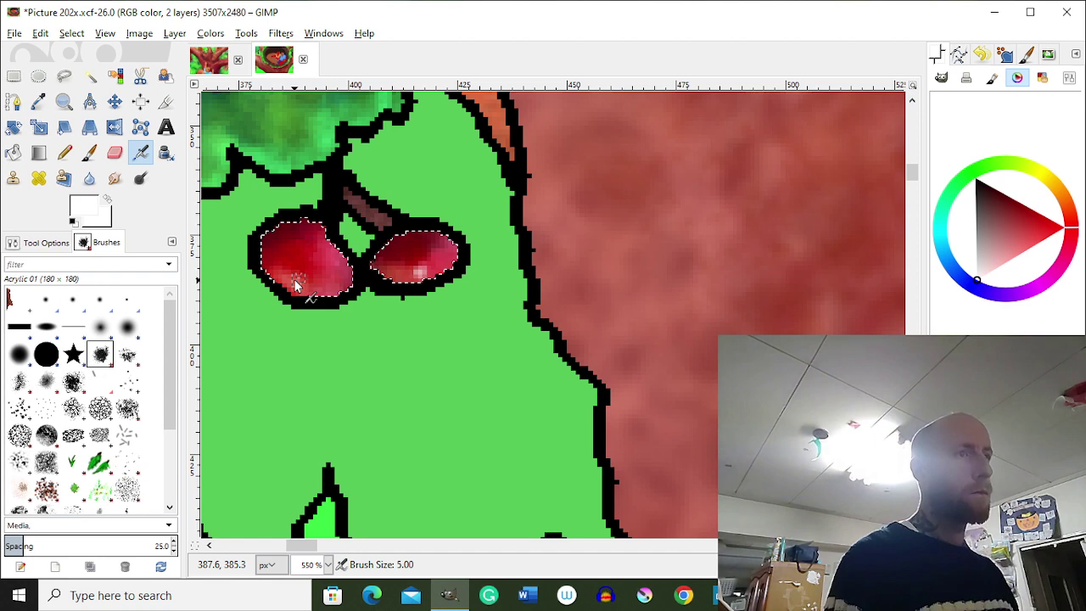
key("r")
scroll(564, 356, "down", 6)
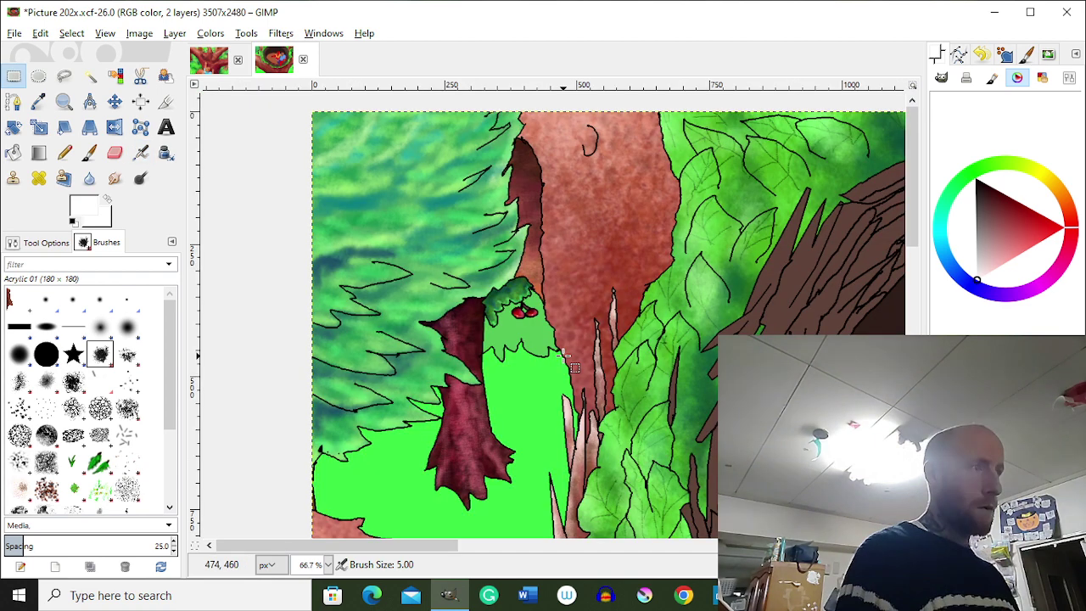
Select the light green leafy shape around the berries and airbrush dark green folds on it with the Acrylic 01 brush
key("m")
scroll(530, 341, "up", 1)
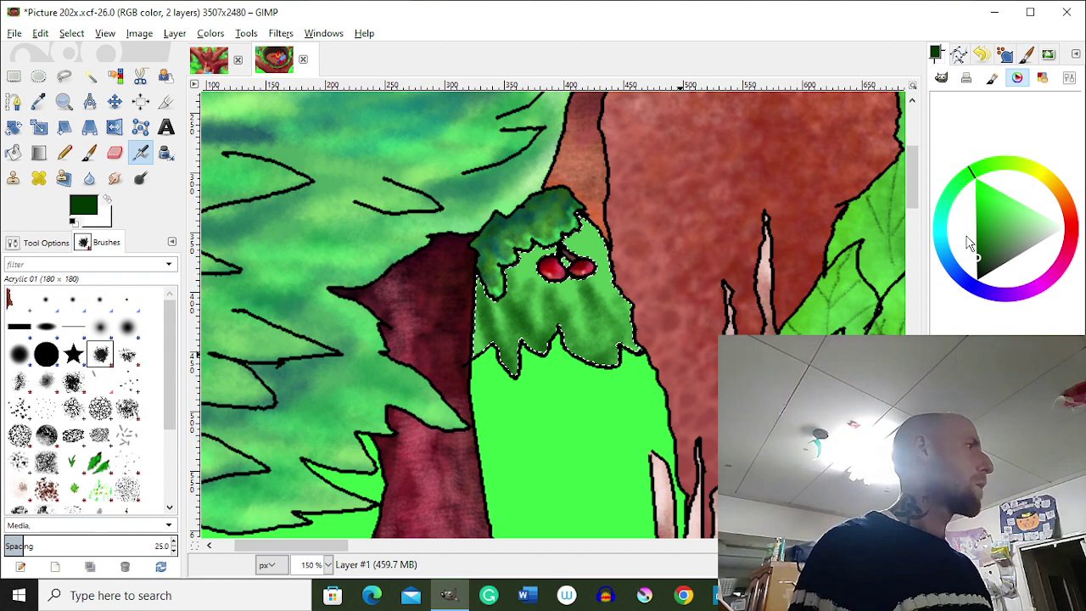
key("alt+Tab")
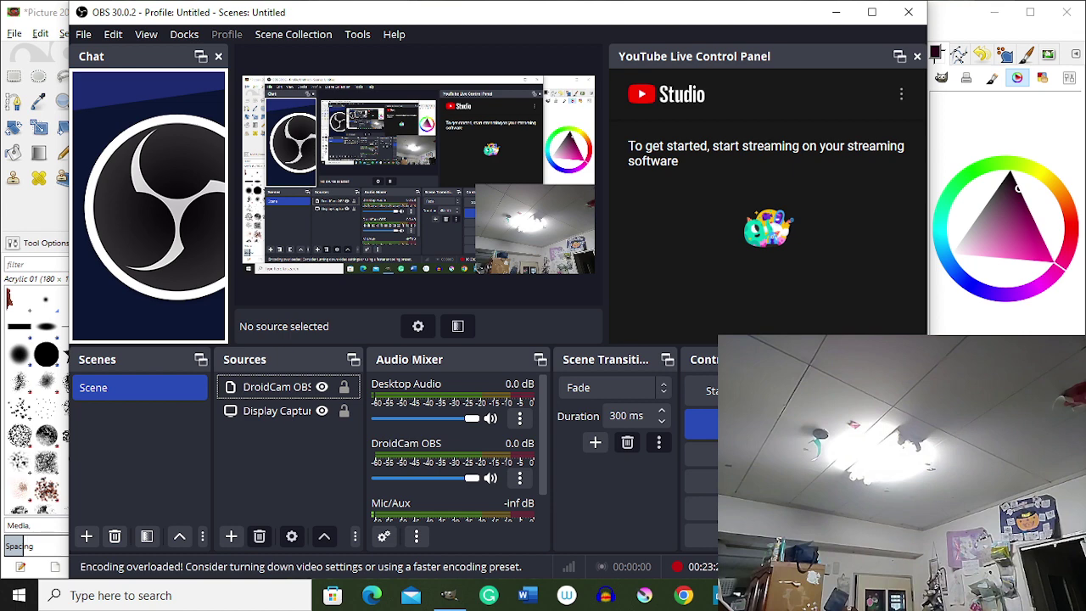
key("alt+Tab")
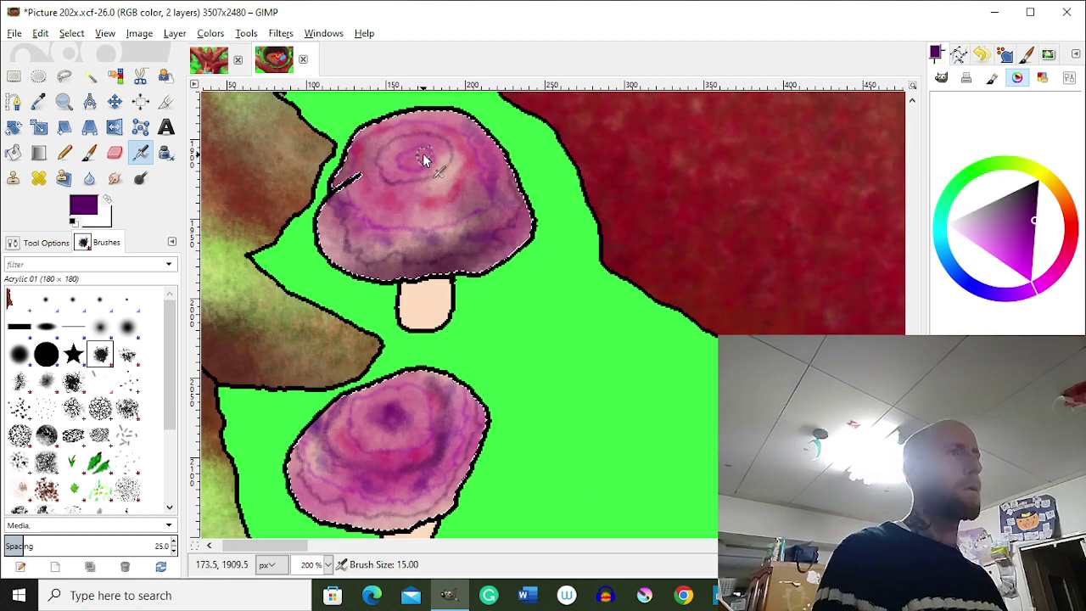
Lighten the two ringed mushroom caps in pale violet and pale pink with the Acrylic 01 airbrush, using size 45 on the lower cap
left_click(424, 159, "ctrl")
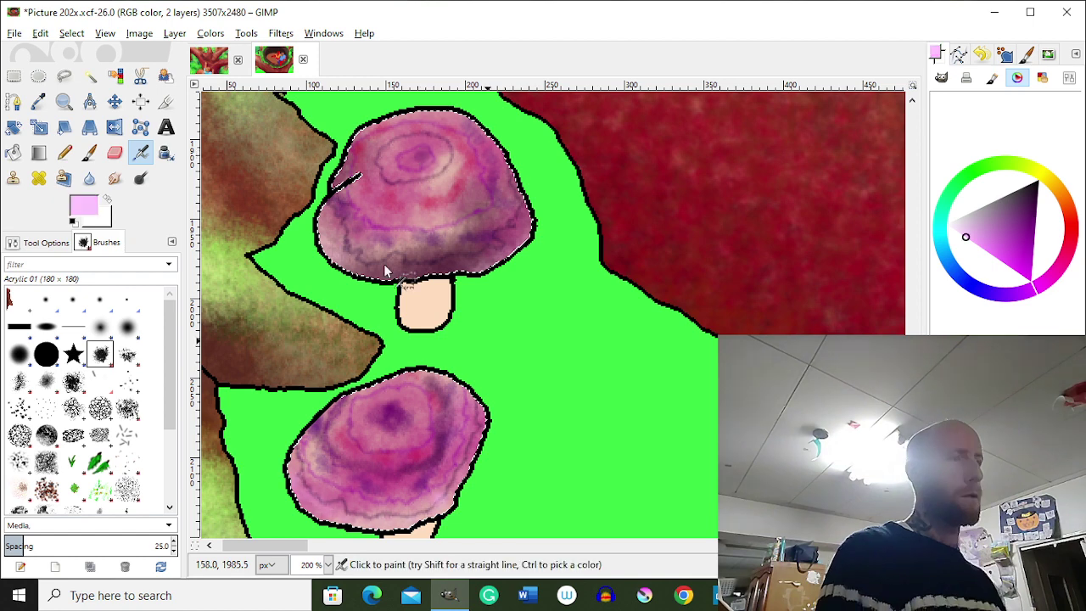
left_click(1074, 246)
left_click_drag(441, 475, 319, 451)
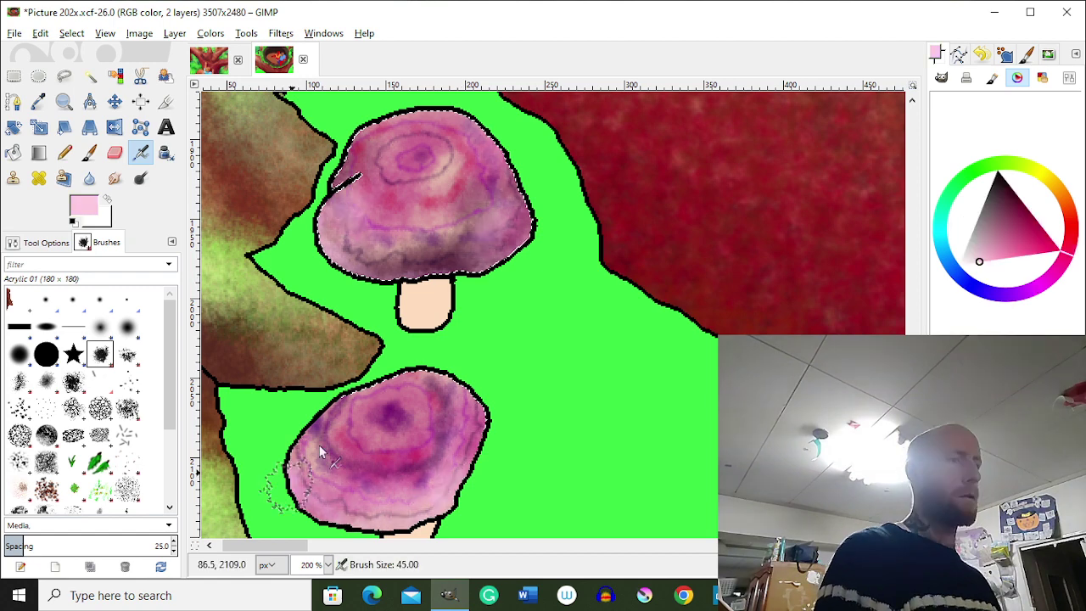